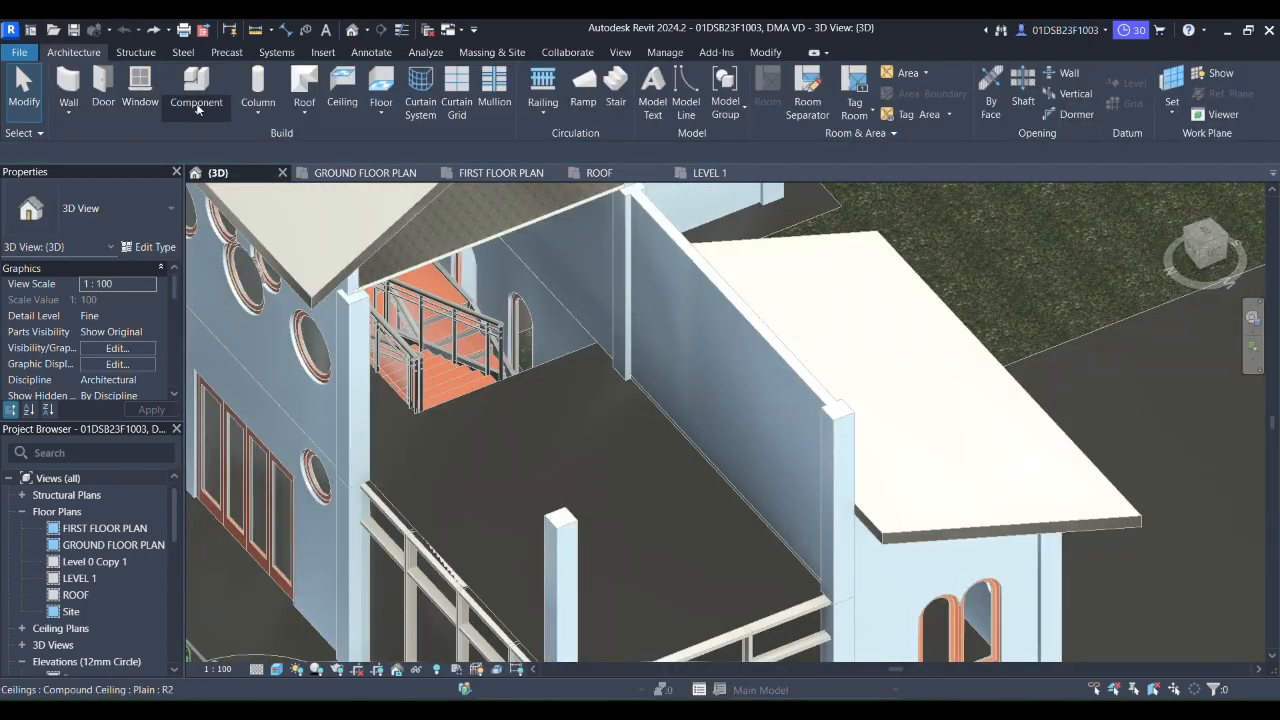
Create an in-place model component in the Generic Models category and name it Generic Models 2.
click(198, 114)
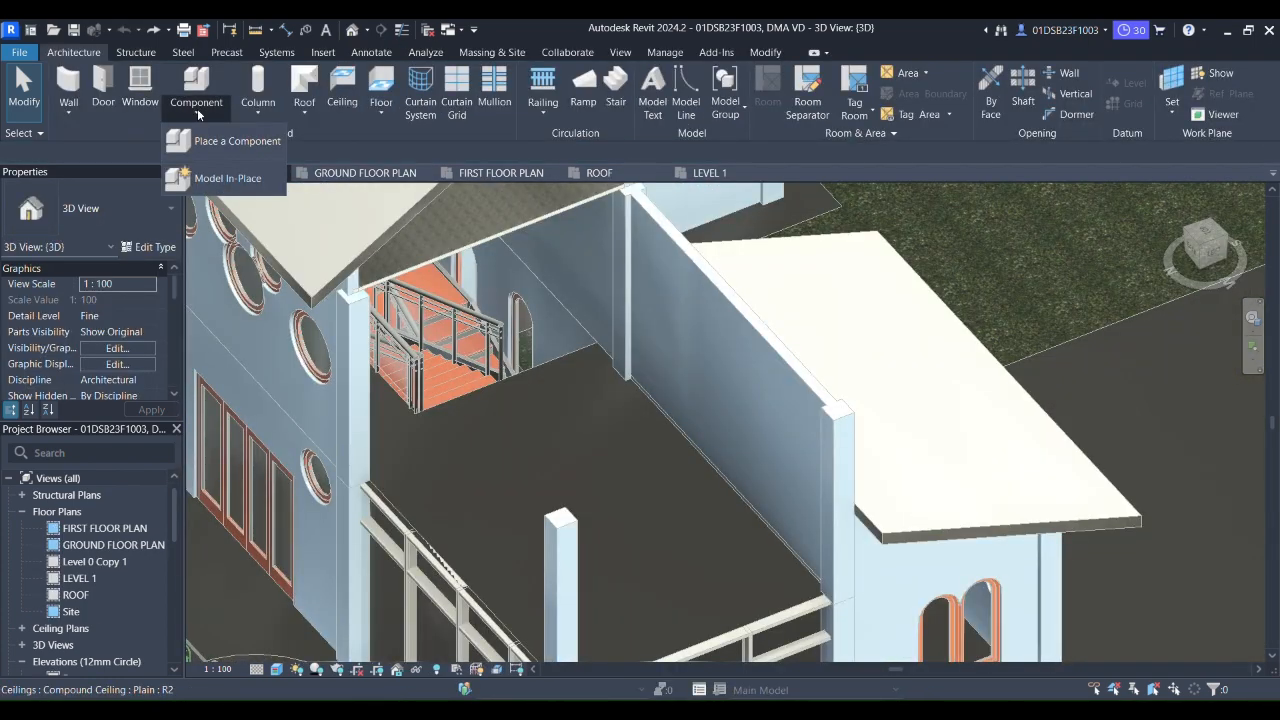
click(225, 178)
scroll(628, 300, down, 3)
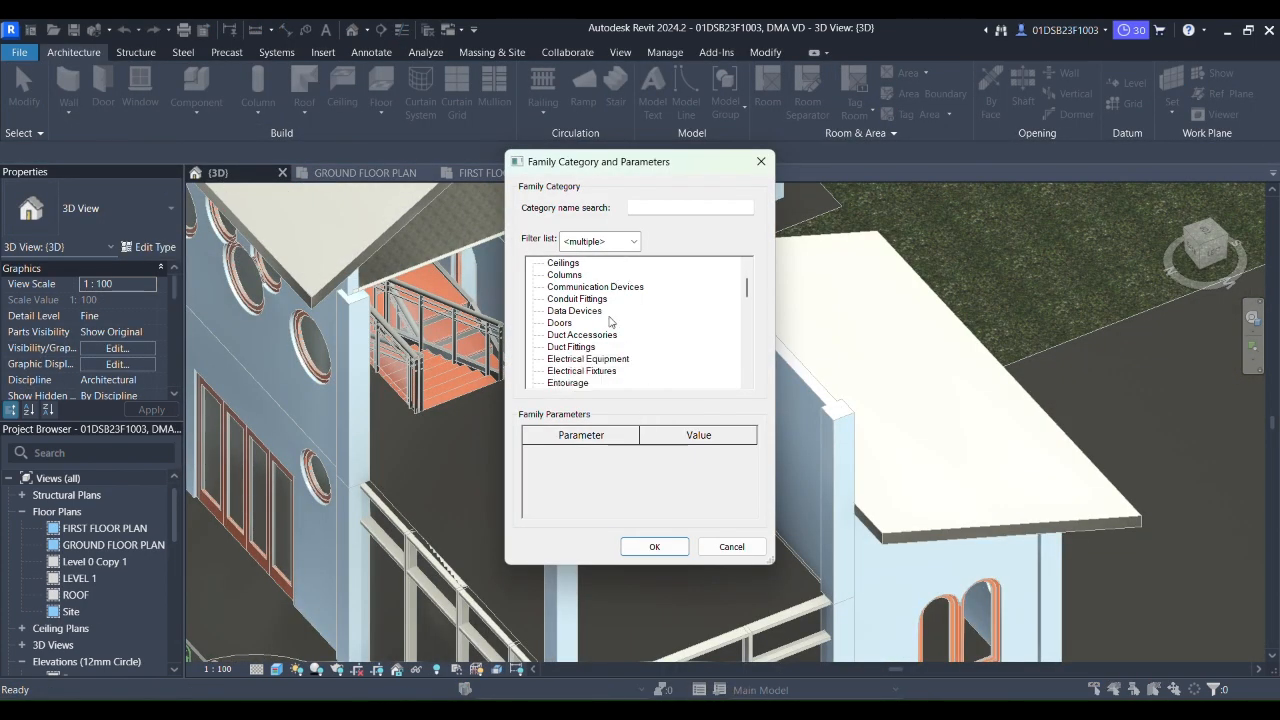
scroll(582, 355, down, 2)
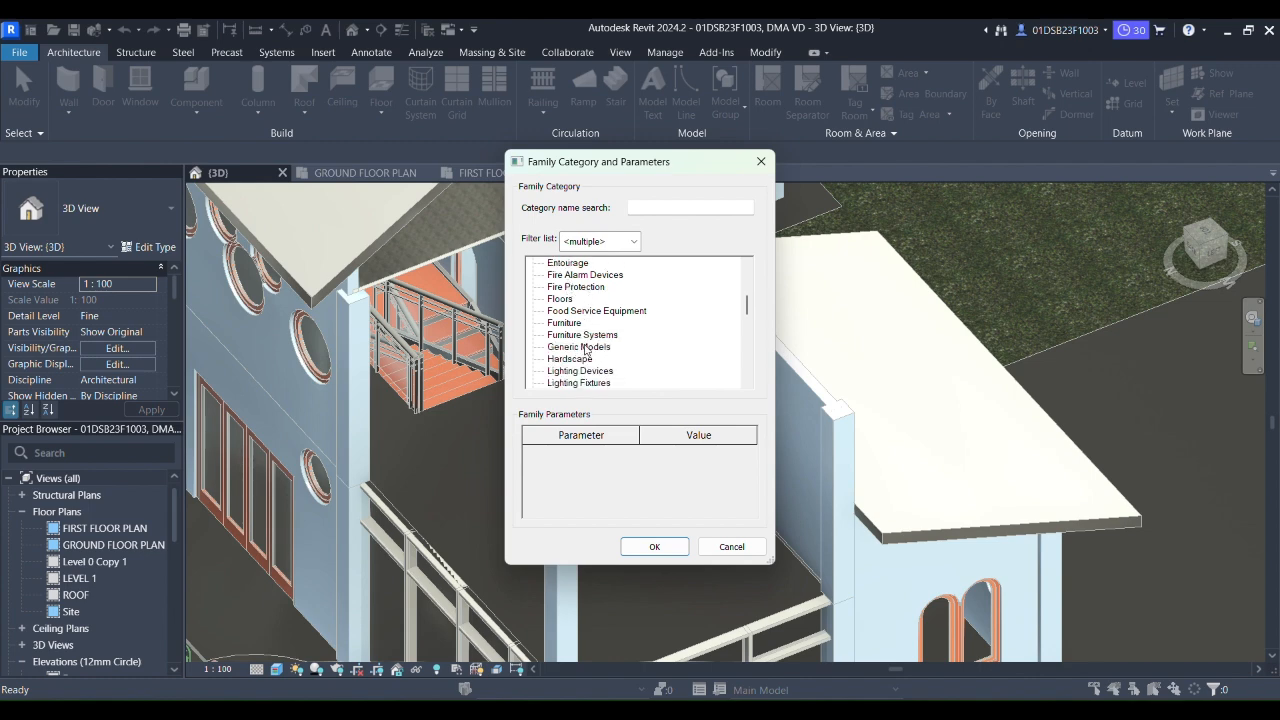
click(654, 547)
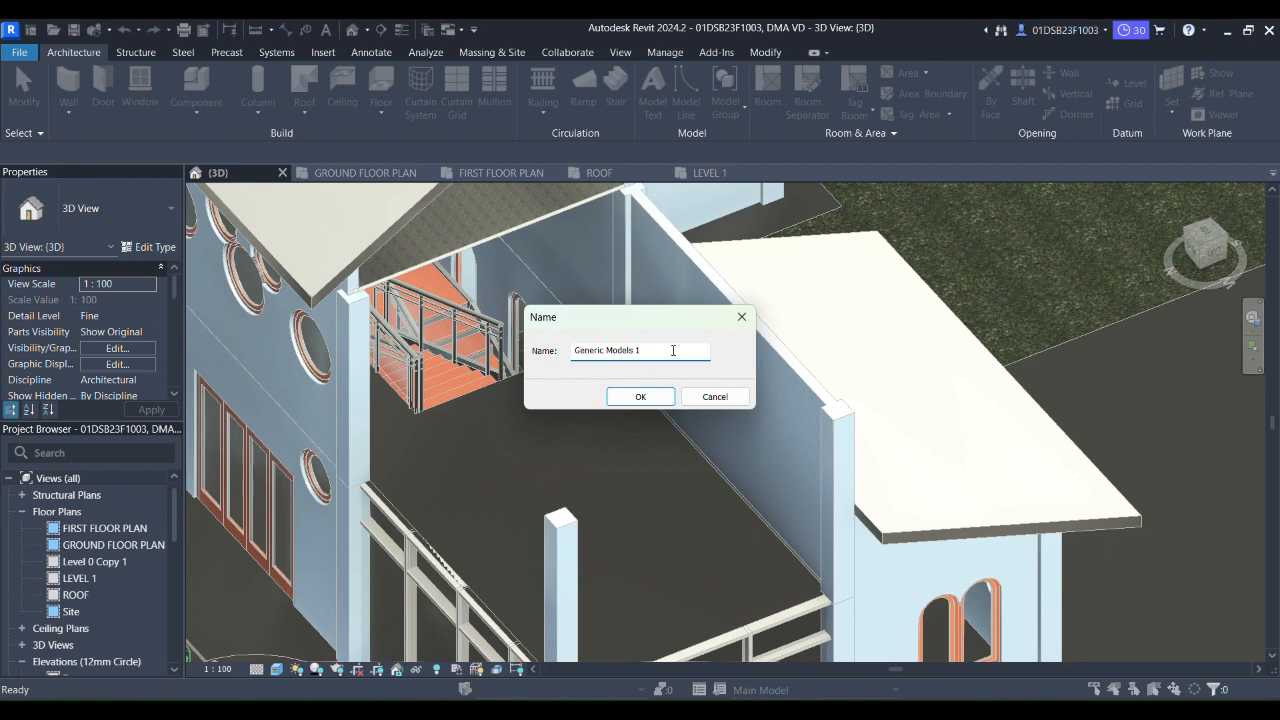
click(623, 395)
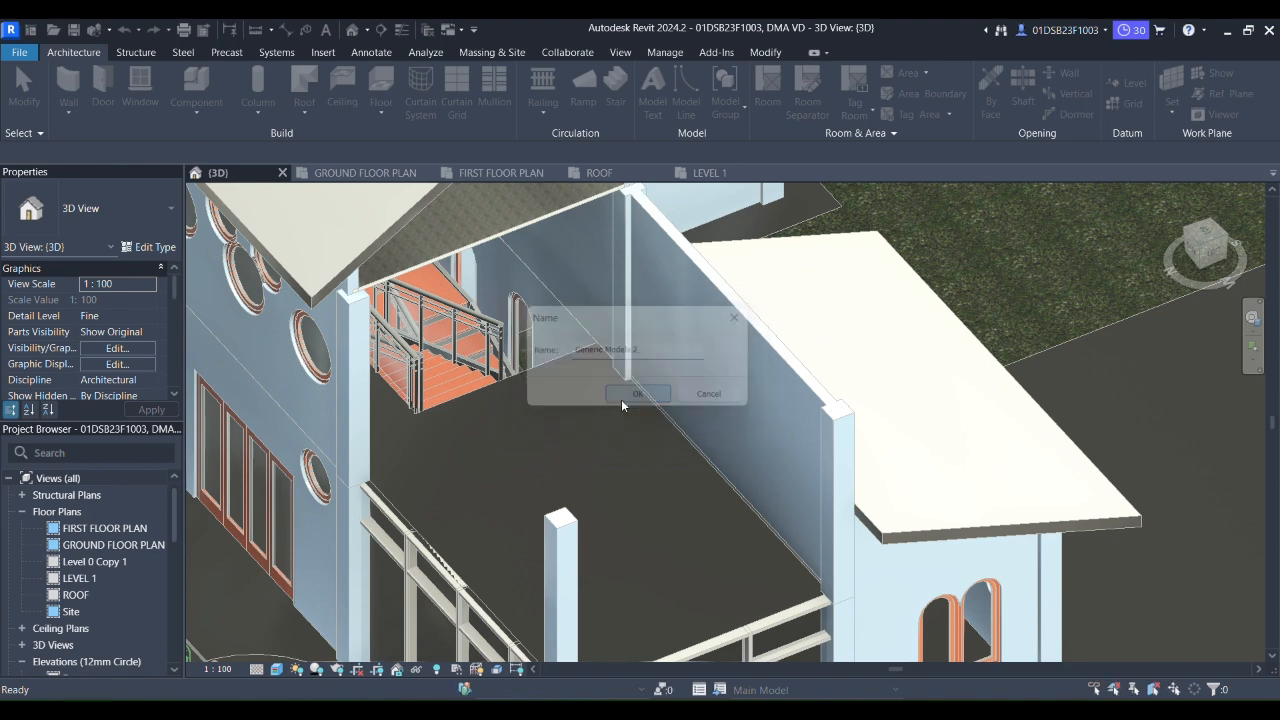
Start a Sweep in the LEVEL 1 plan and sketch a rectangular path around the outer corners of the four terrace columns.
click(610, 174)
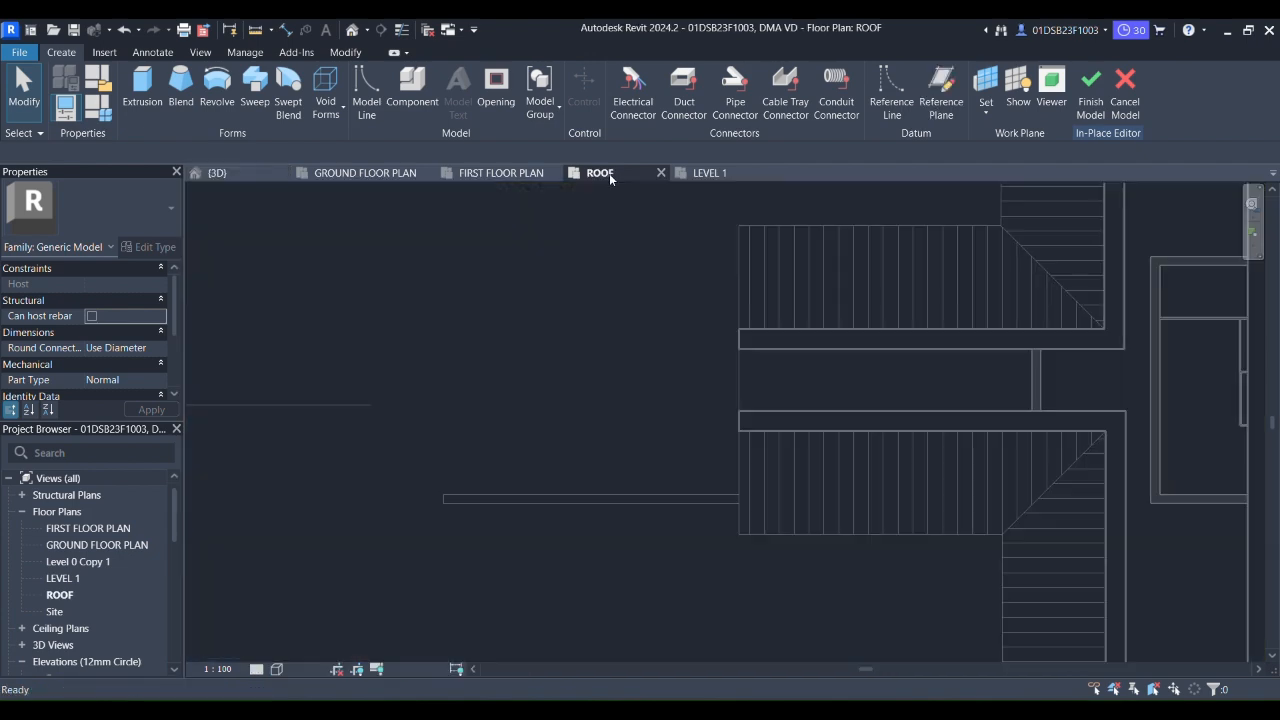
click(714, 176)
scroll(711, 315, up, 3)
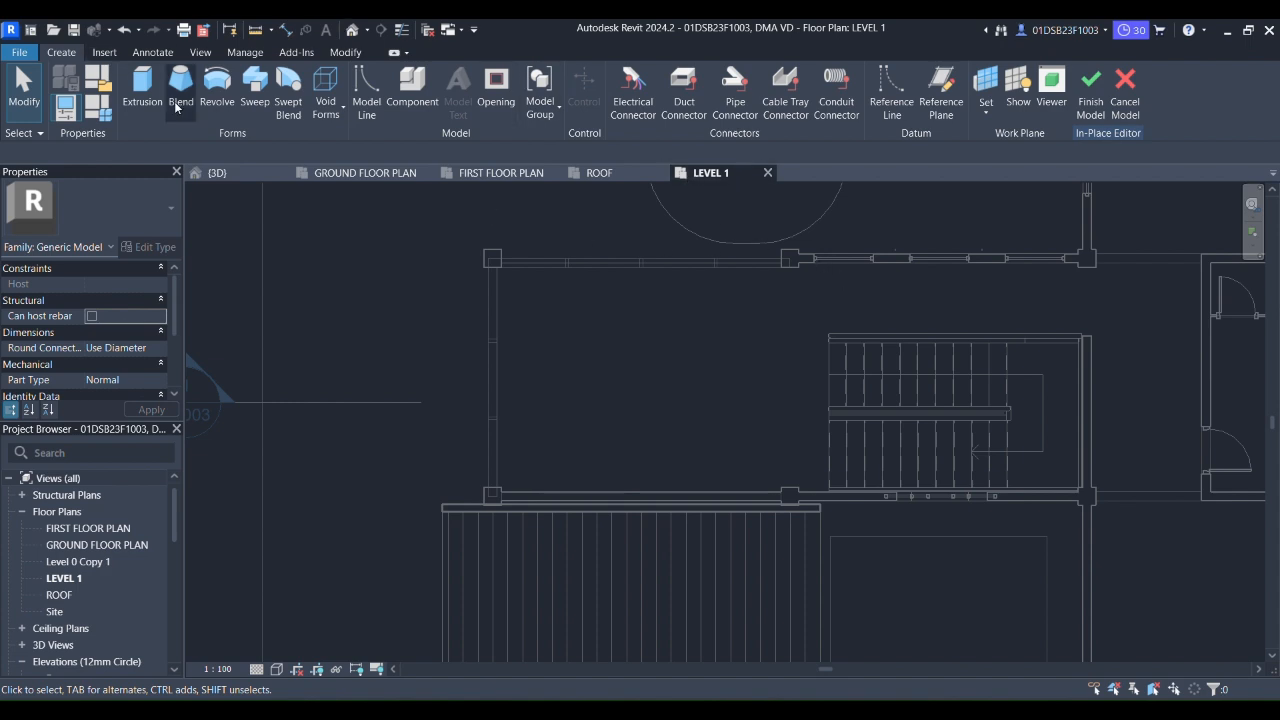
click(255, 90)
click(800, 80)
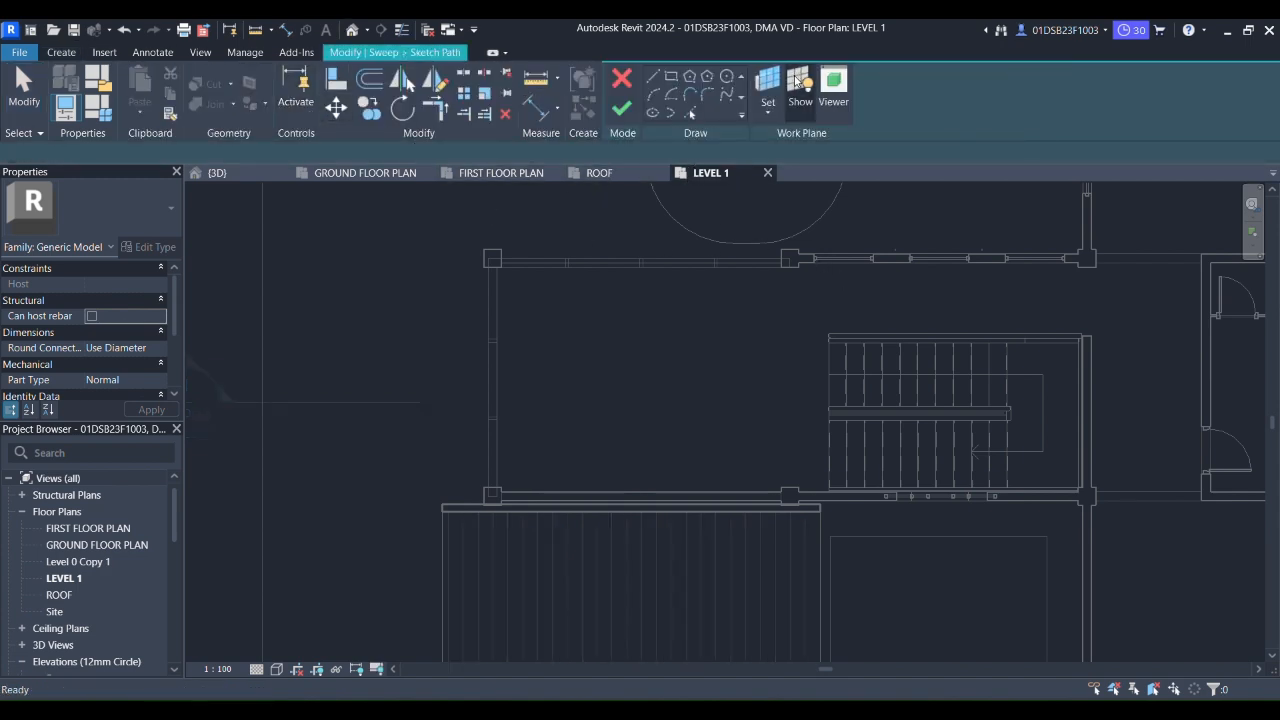
click(674, 80)
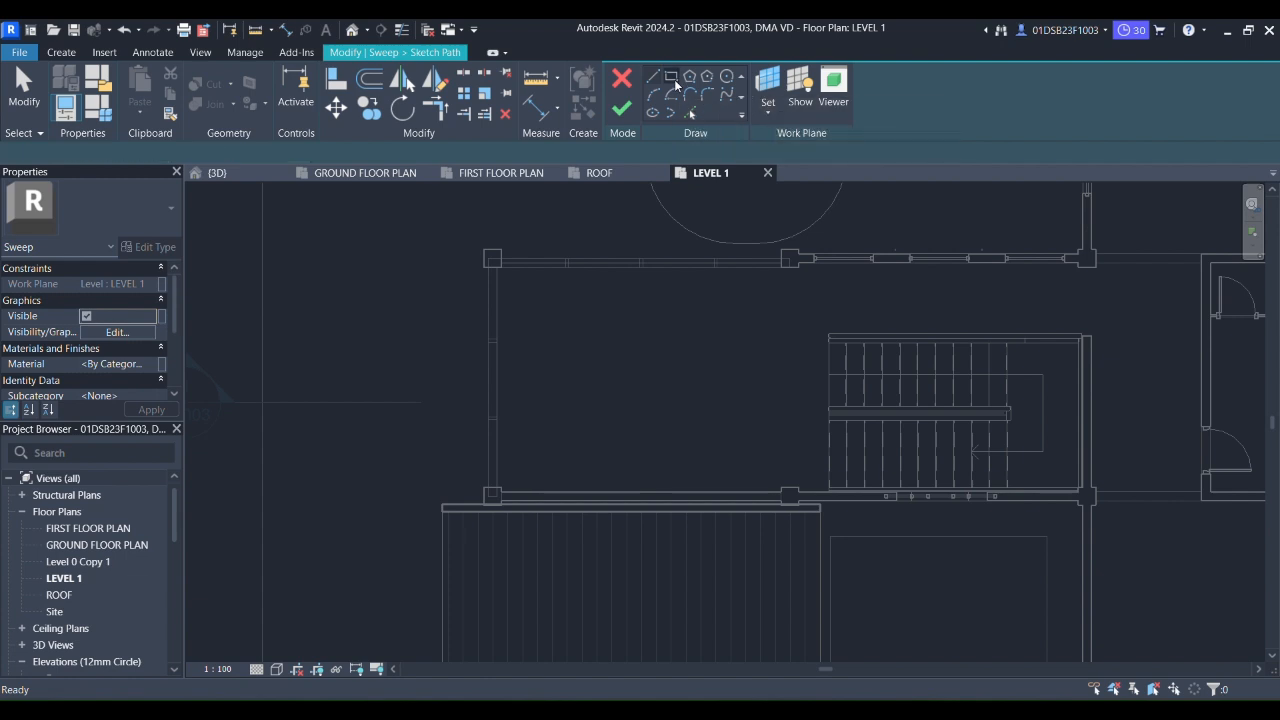
scroll(788, 255, up, 2)
click(800, 249)
scroll(395, 545, up, 1)
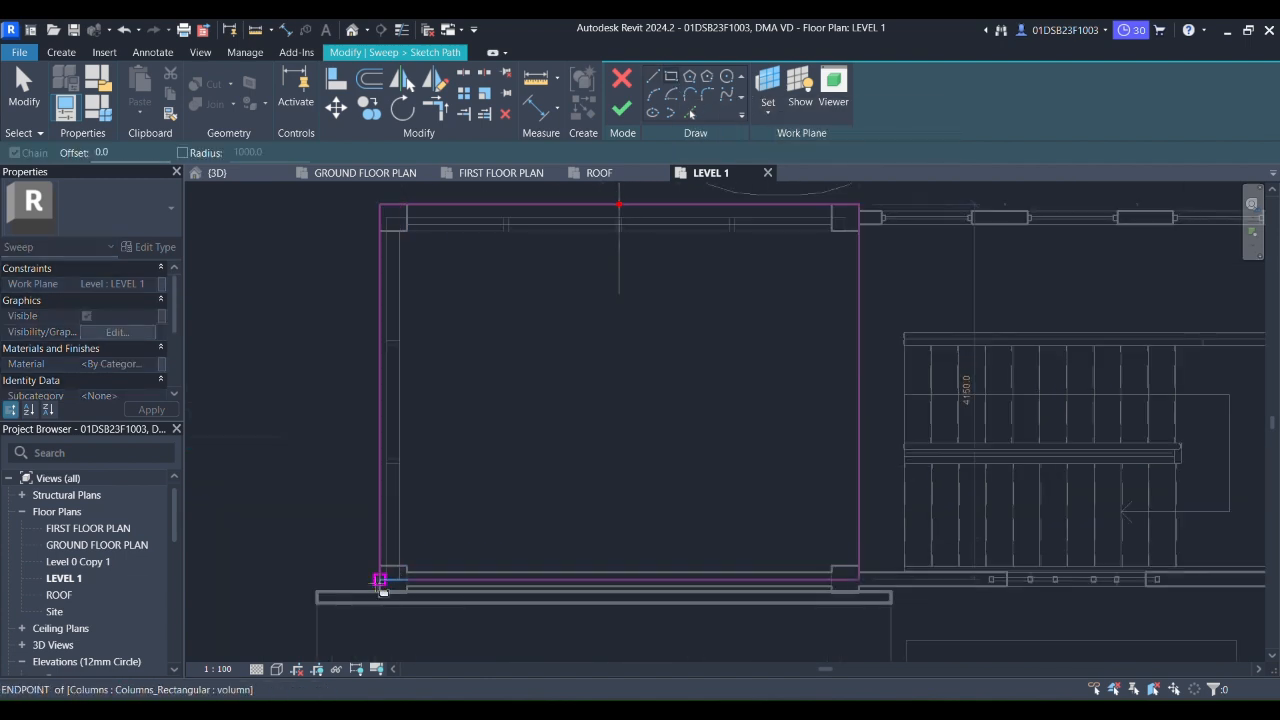
click(383, 592)
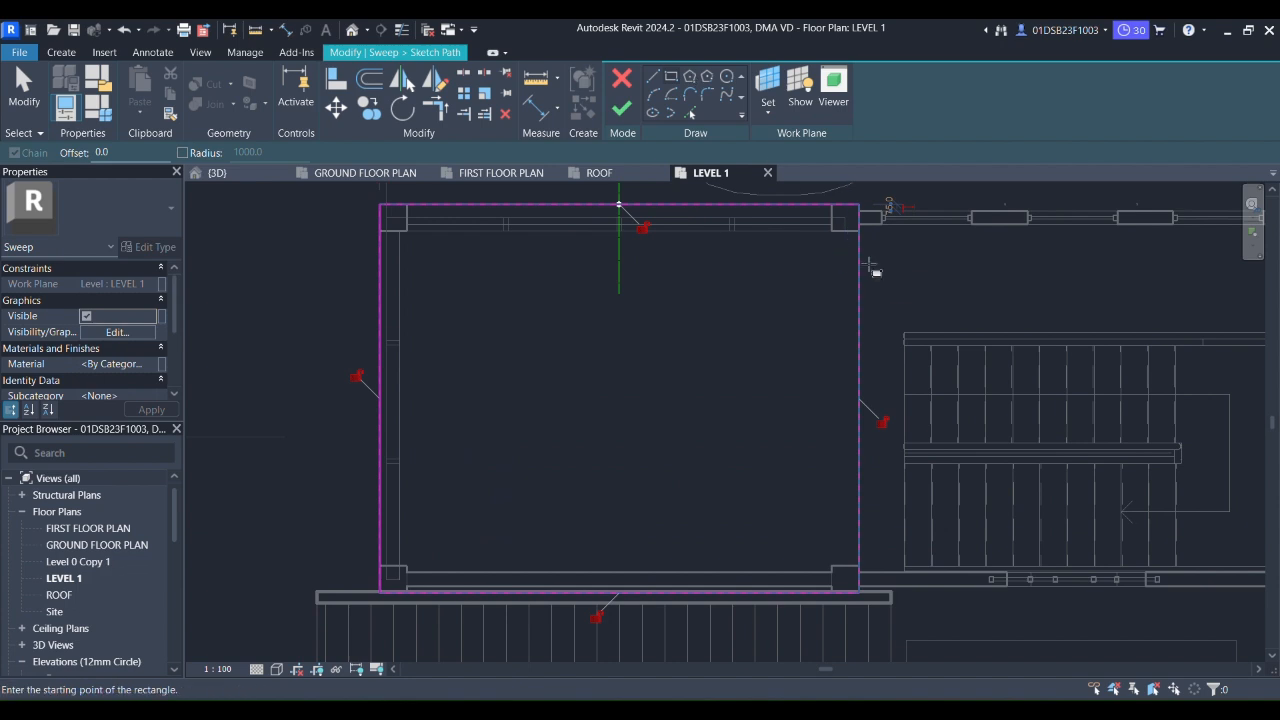
Associate the sweep's material with a new type-based family parameter named FRAME A.
click(161, 364)
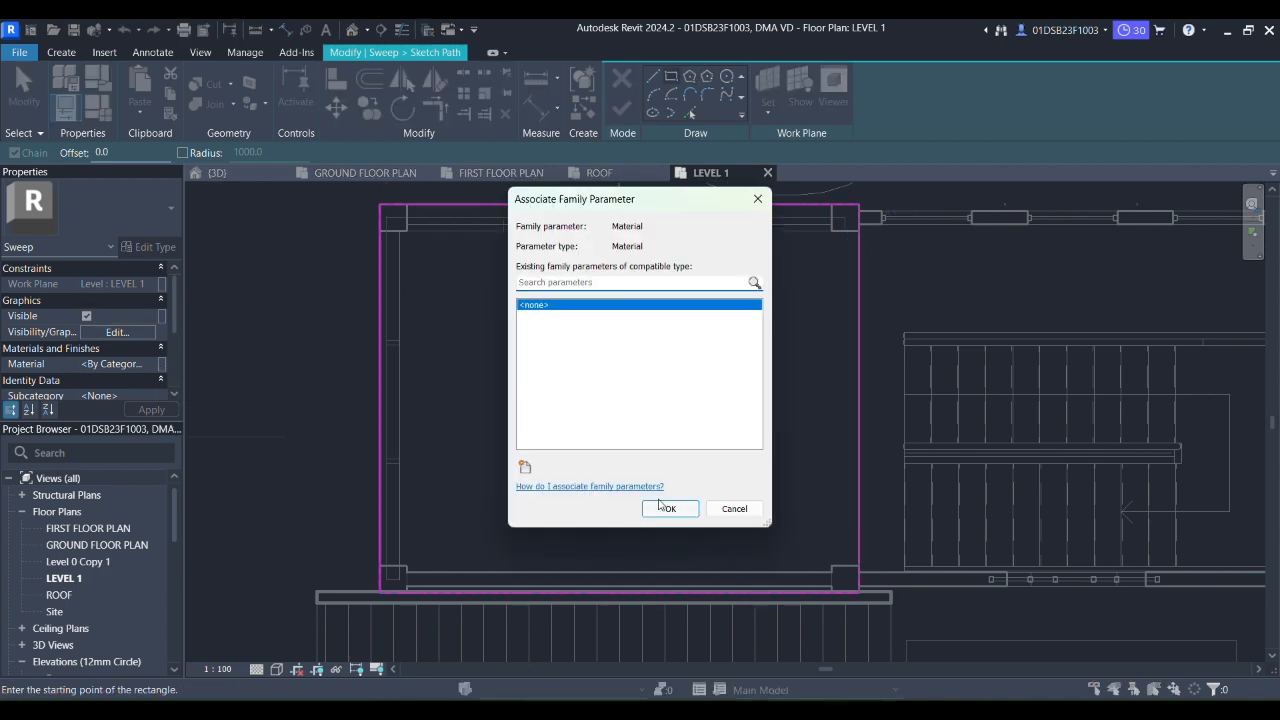
click(527, 470)
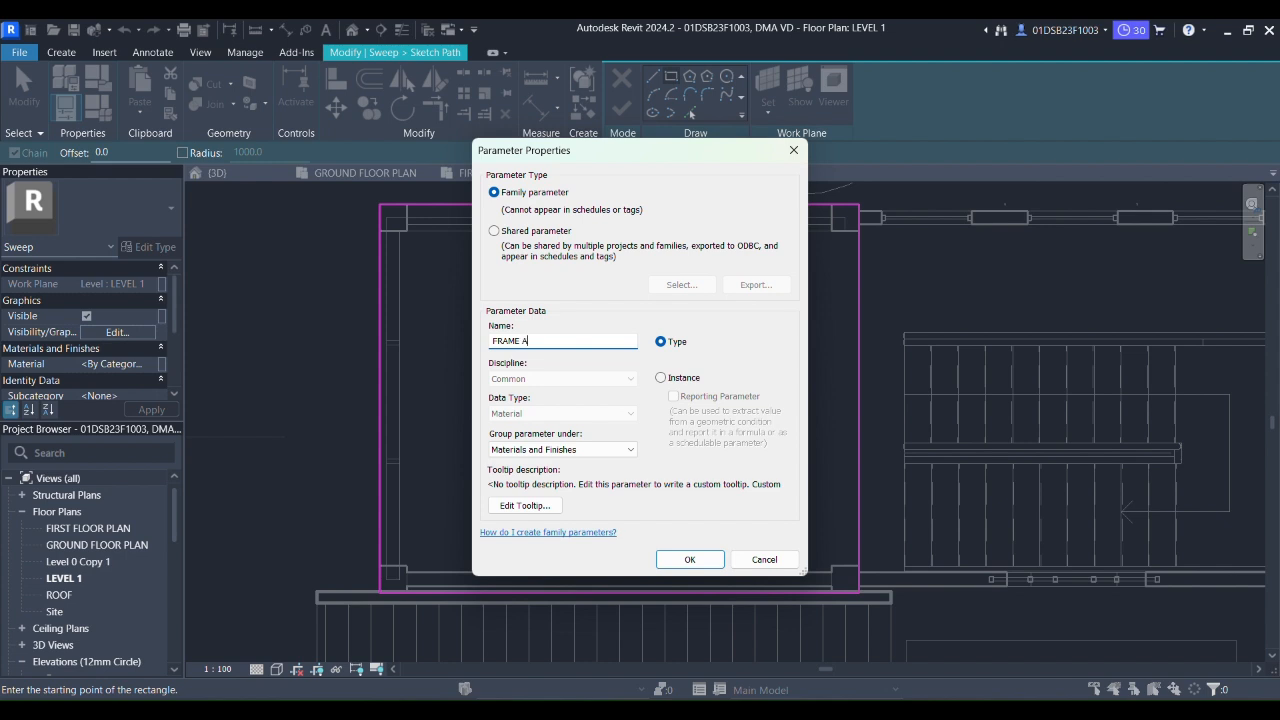
text(FRAME A)
click(689, 559)
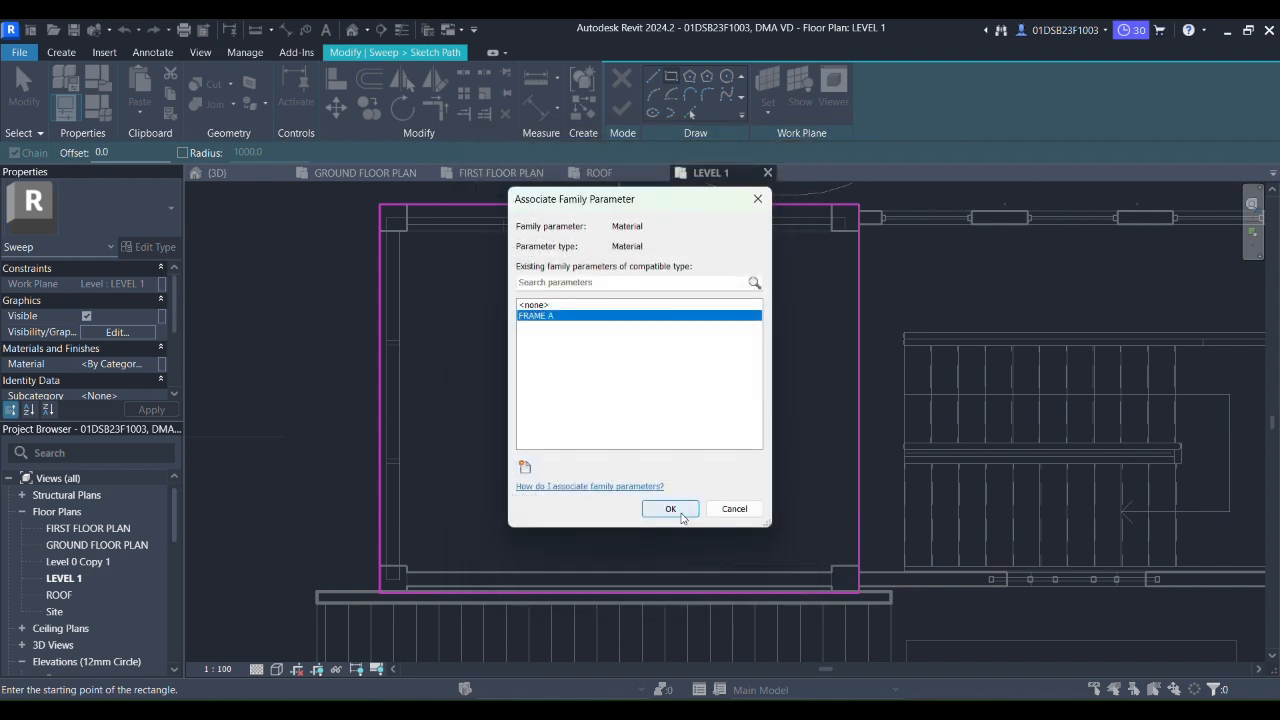
click(669, 509)
Check the rectangular path around the terrace in the 3D view and finish the path sketch.
click(230, 174)
scroll(795, 400, up, 5)
shift+middle_drag(784, 517, 856, 398)
shift+middle_drag(422, 426, 500, 436)
scroll(857, 431, up, 1)
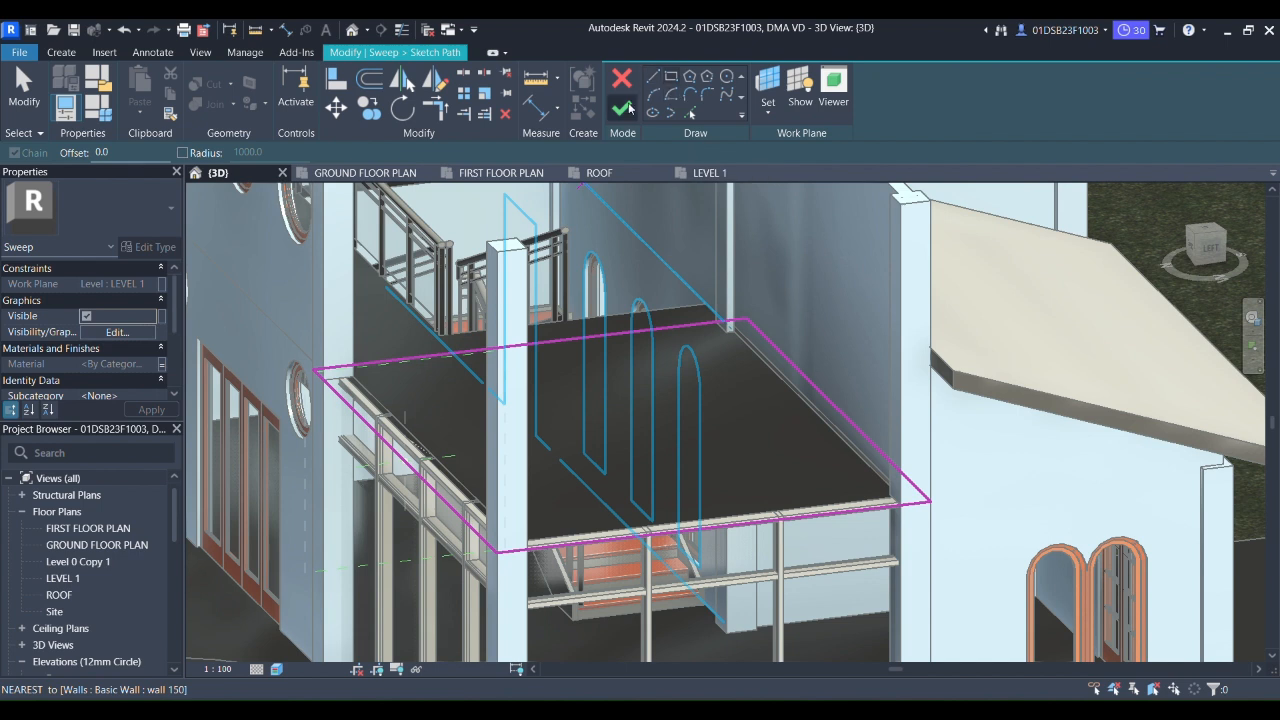
click(622, 107)
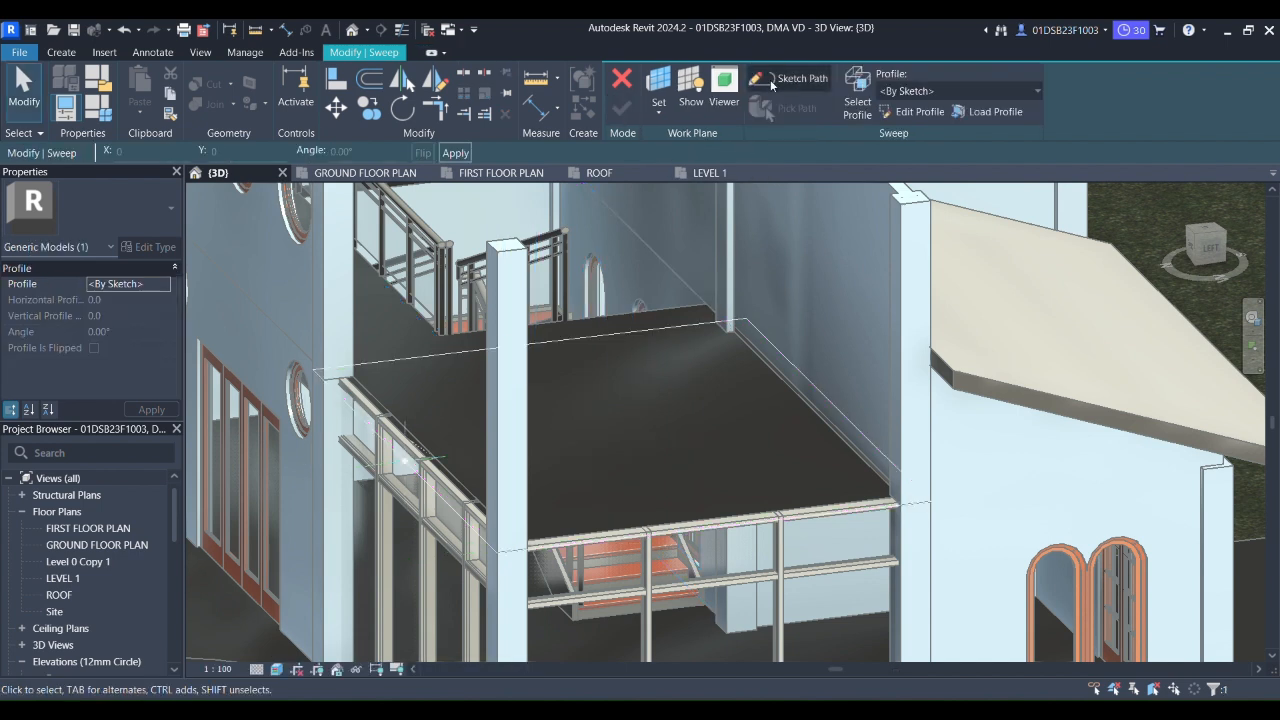
Orient the 3D view to the left side and open the sweep's profile for editing at the column beside the path.
click(781, 80)
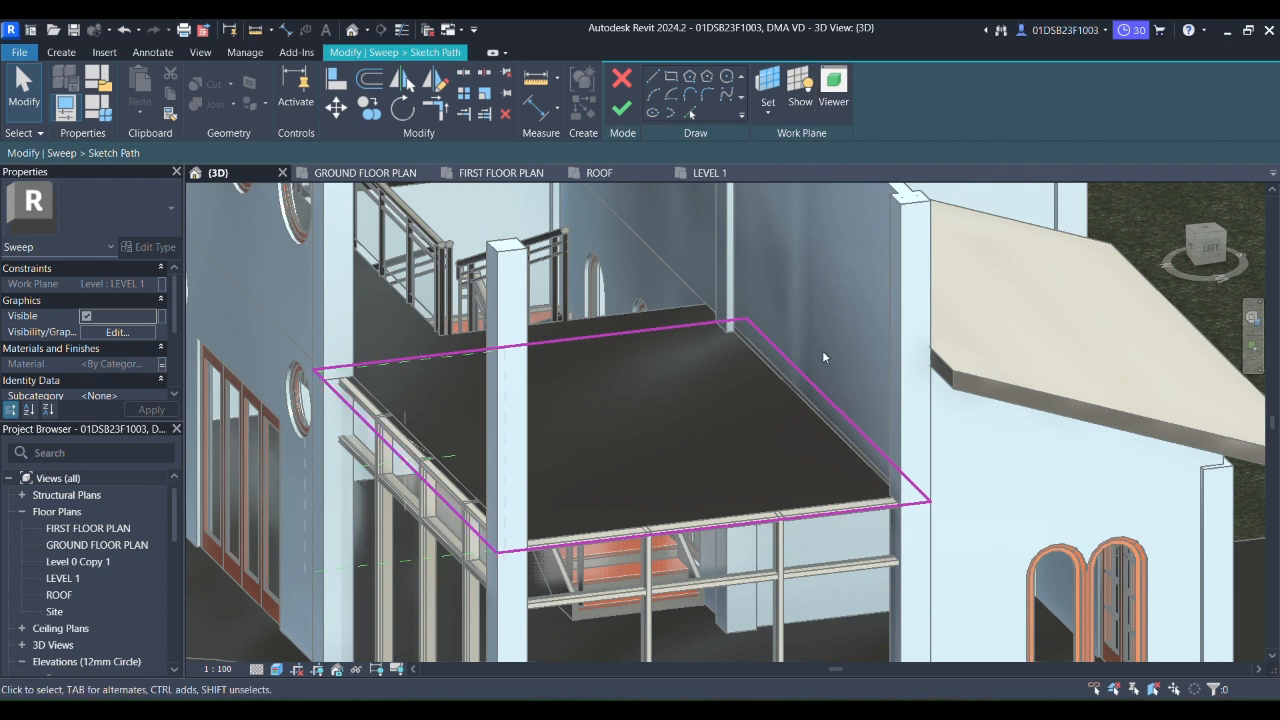
click(1210, 248)
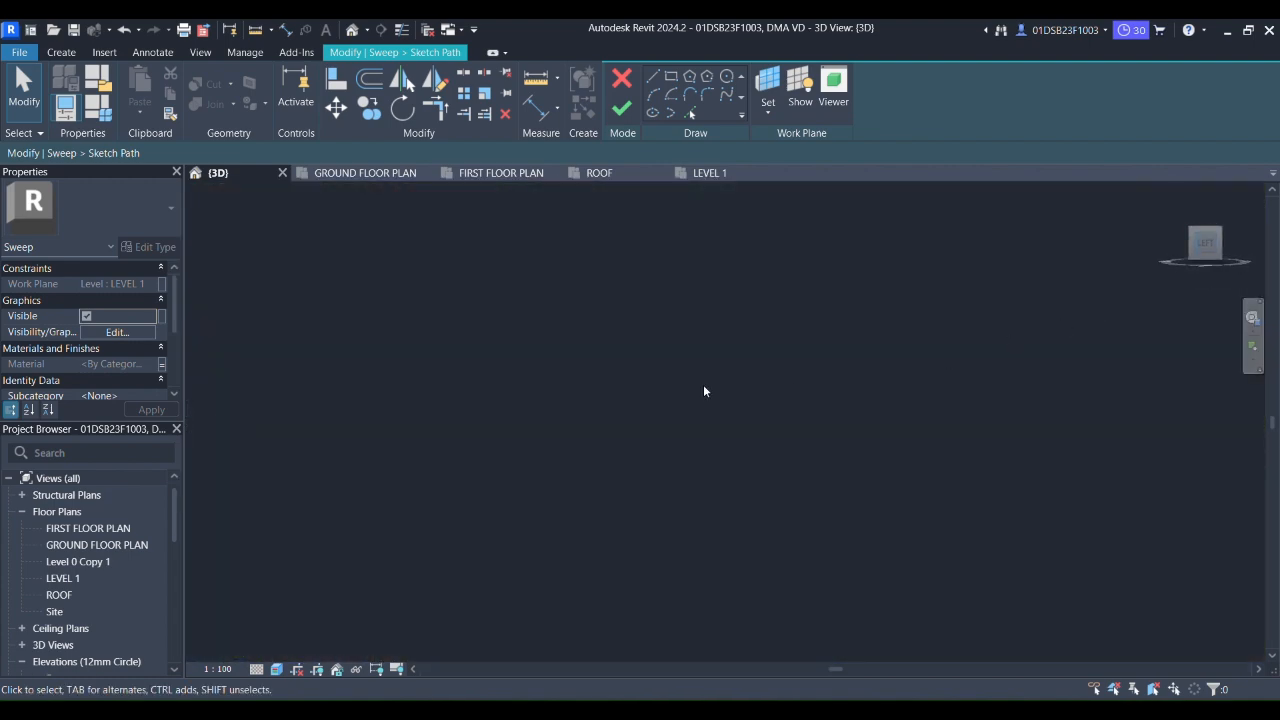
scroll(730, 456, up, 8)
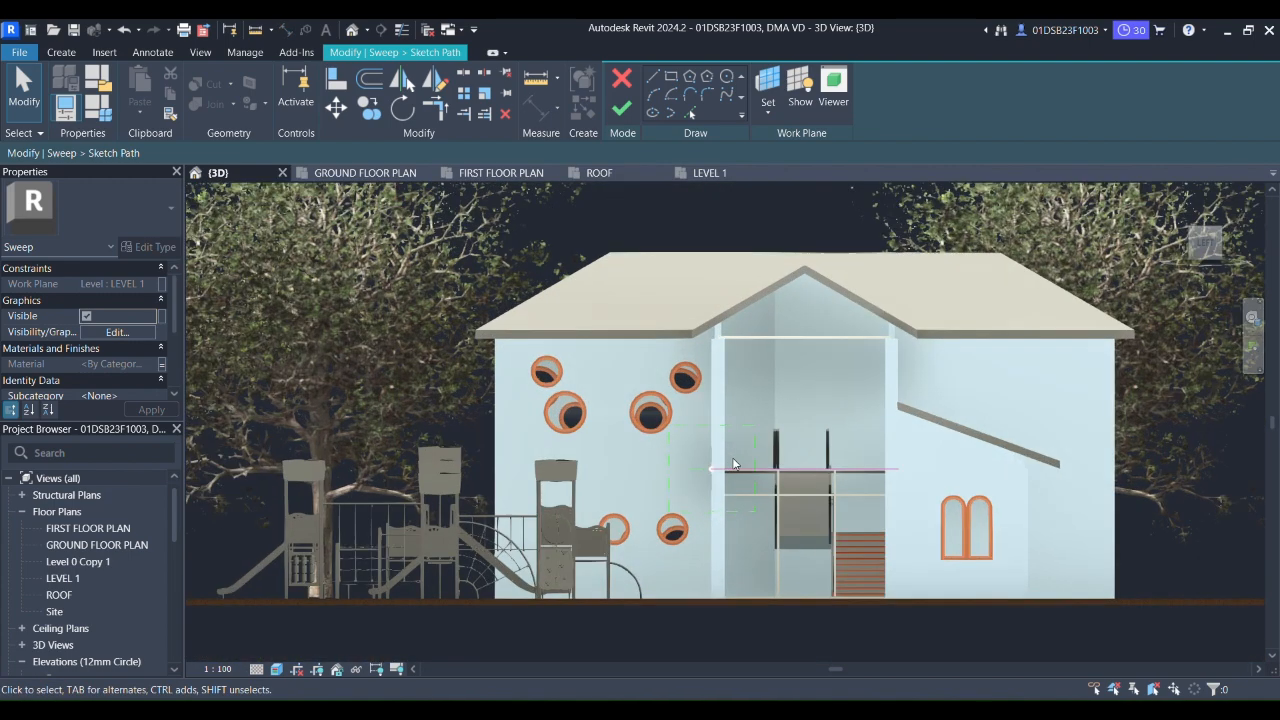
middle_drag(697, 486, 667, 593)
scroll(667, 593, up, 2)
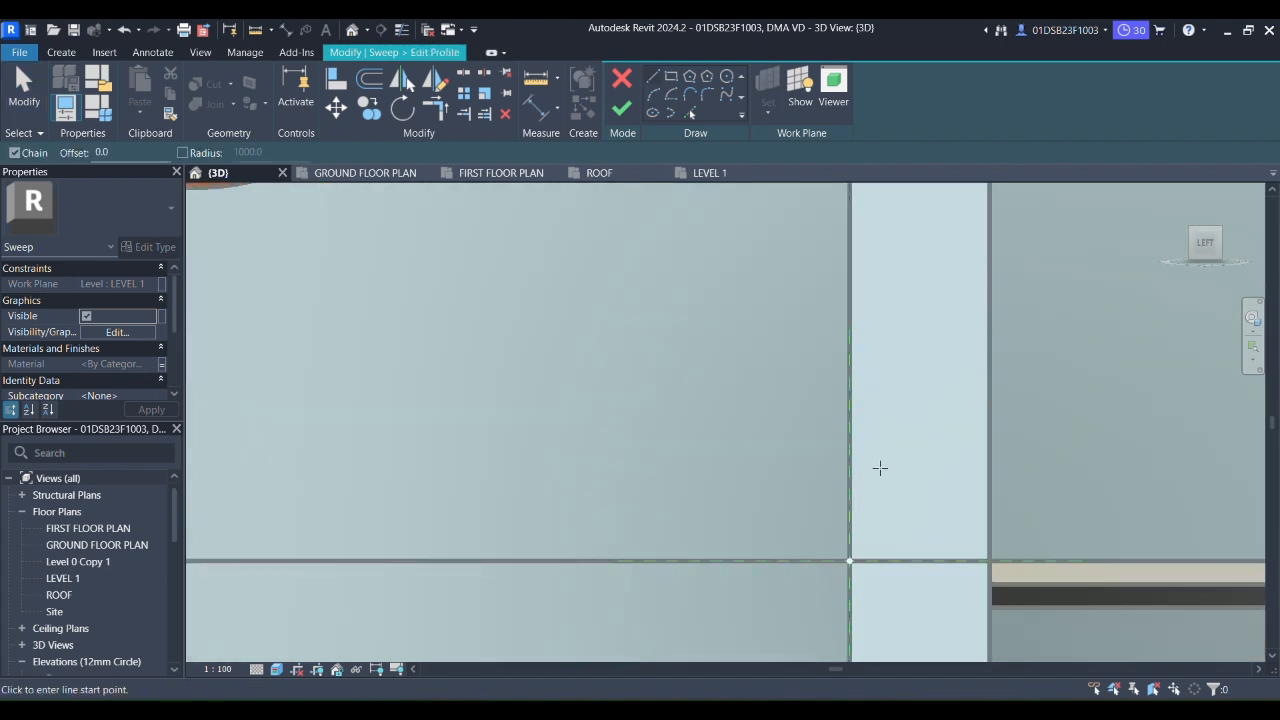
scroll(876, 468, down, 1)
mouse_move(870, 472)
middle_down()
mouse_move(779, 457)
mouse_move(674, 491)
middle_up()
scroll(779, 457, up, 1)
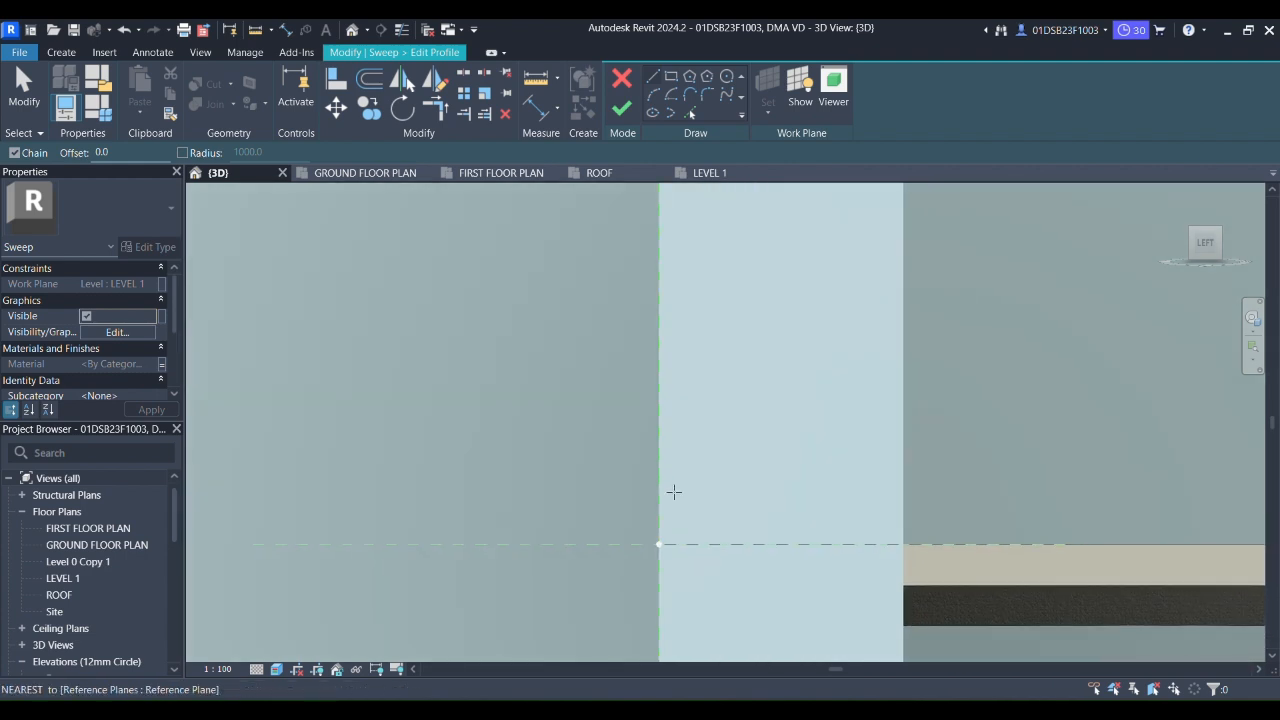
Sketch a closed C-shaped profile about 300 mm high from the path's reference point, with a rectangular notch midway up its outer side.
click(658, 543)
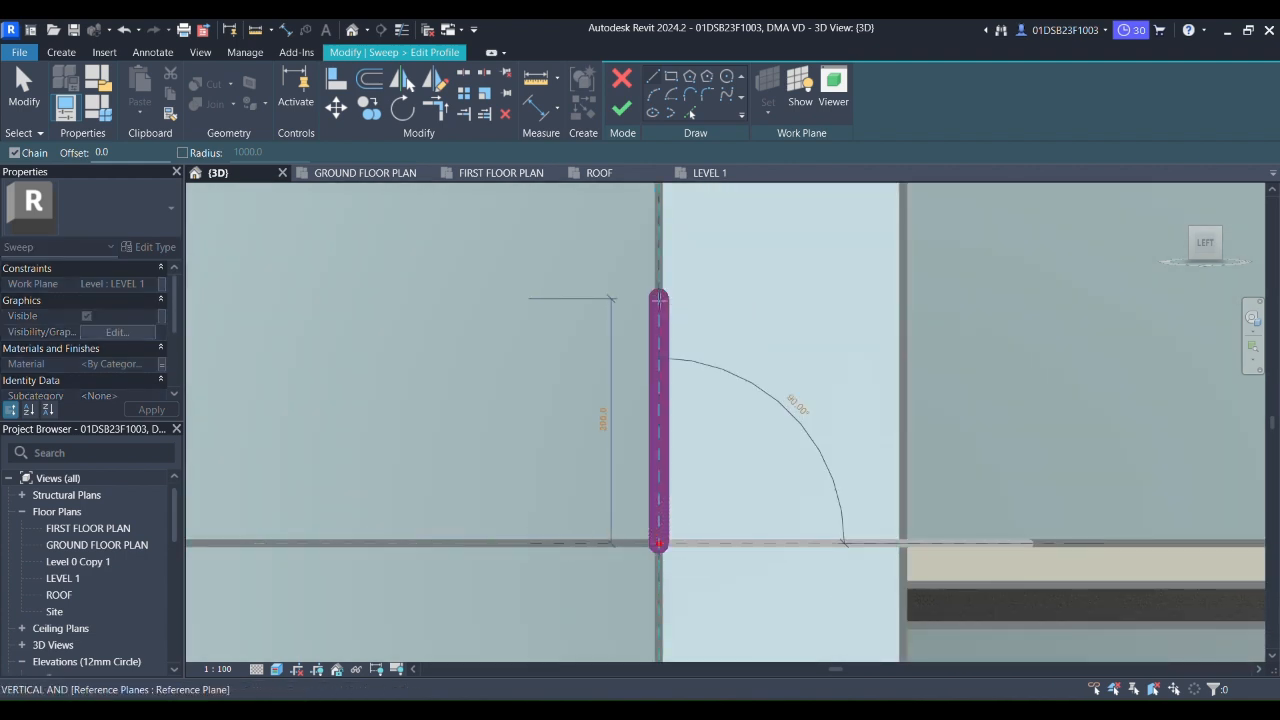
click(658, 298)
click(528, 298)
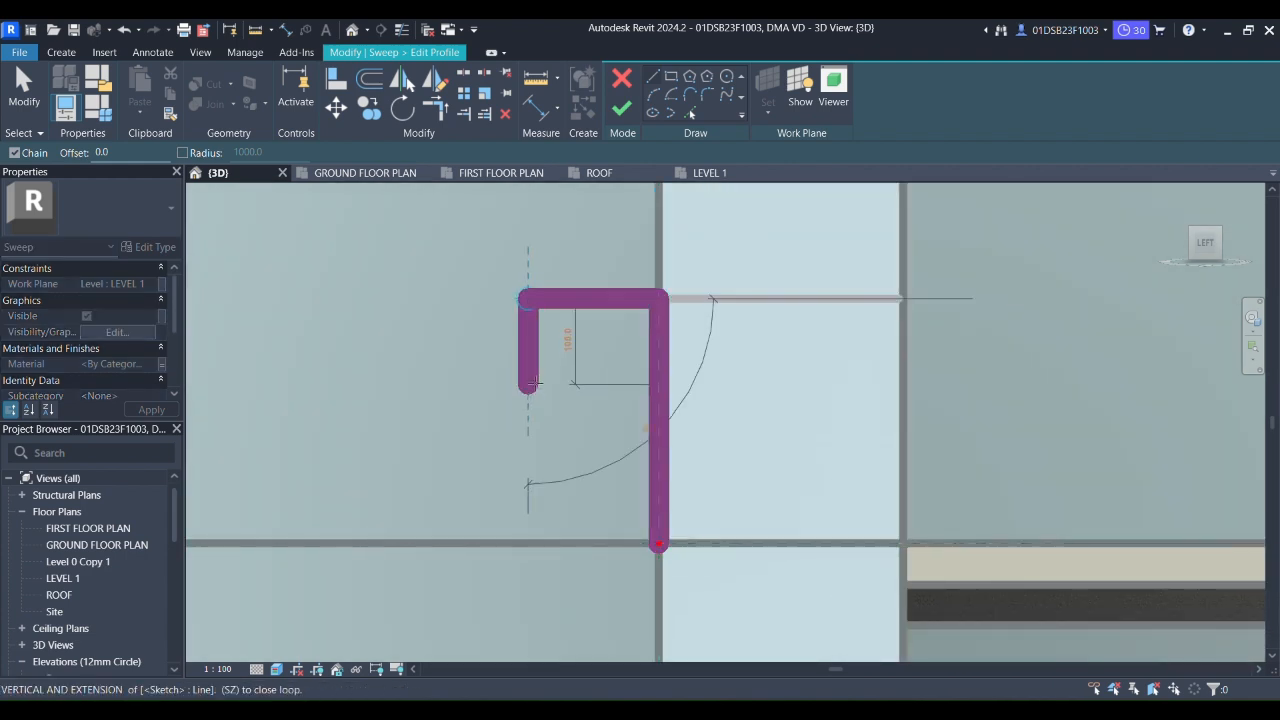
scroll(530, 385, down, 2)
click(528, 383)
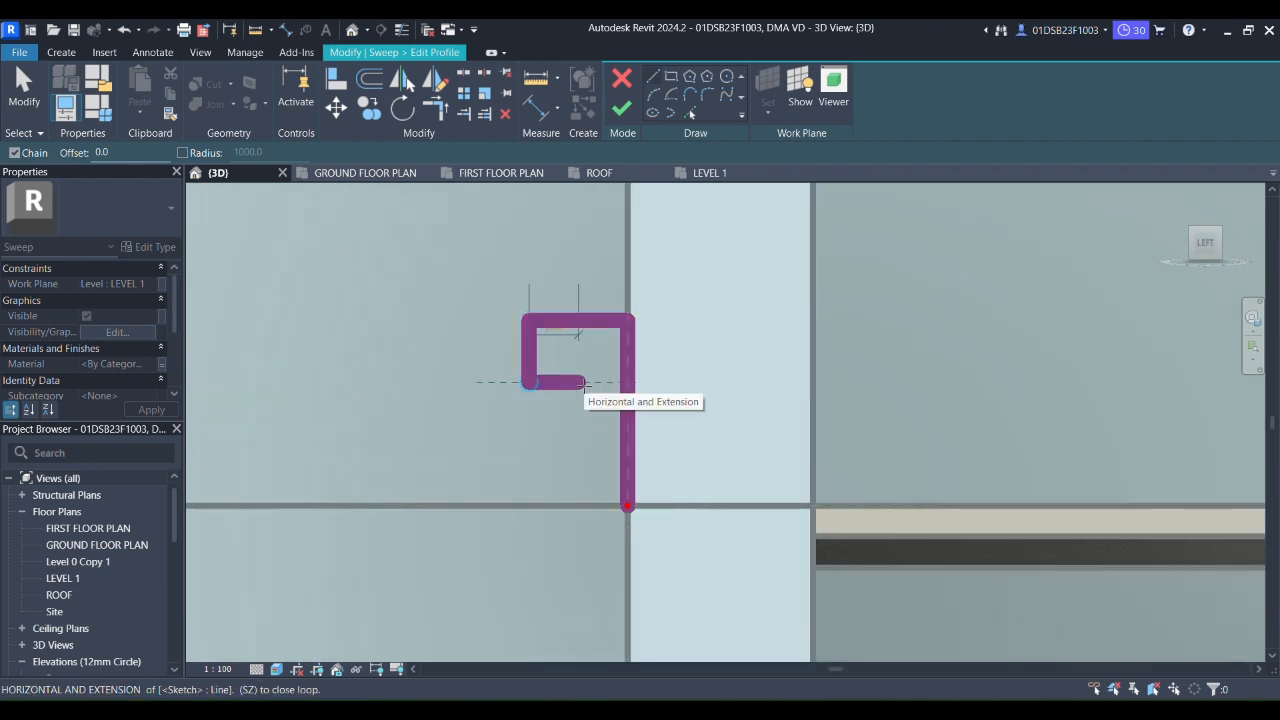
click(585, 382)
click(585, 450)
click(528, 450)
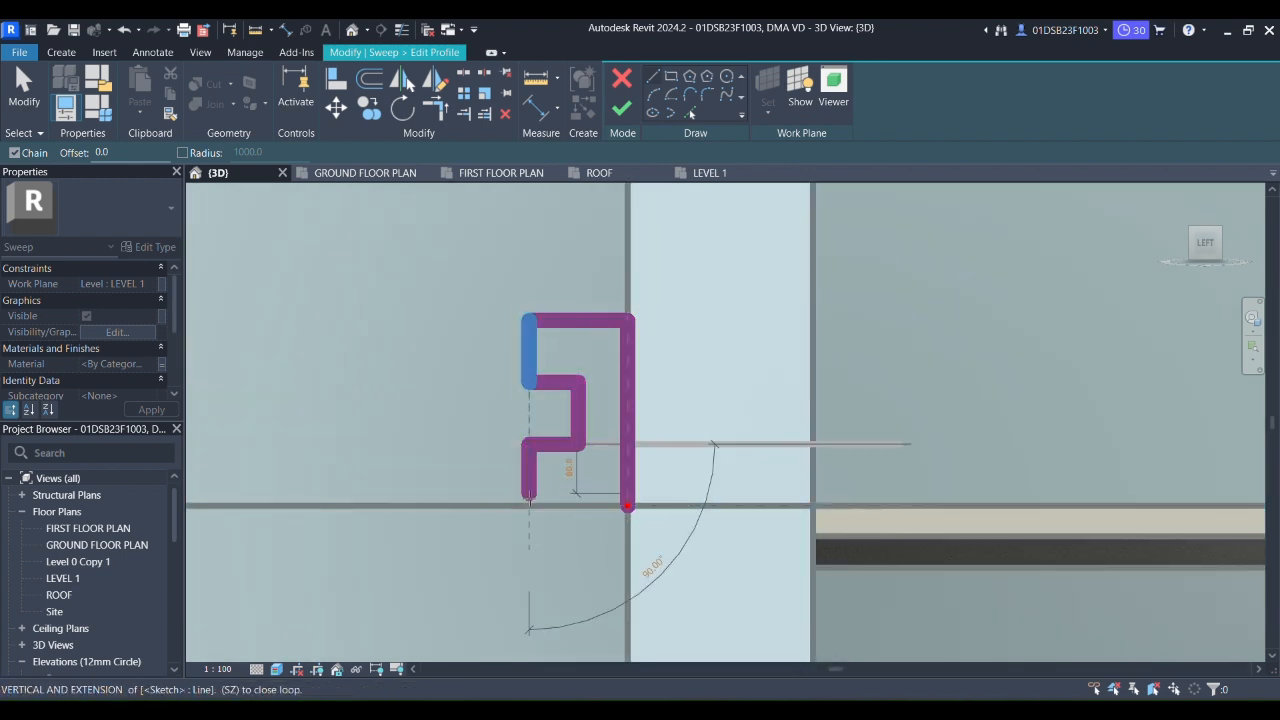
click(528, 505)
click(628, 505)
key(Escape)
Move the whole profile so its lower outer corner sits on the path's reference point, and finish the profile and the sweep.
drag(520, 268, 661, 539)
click(335, 107)
click(528, 505)
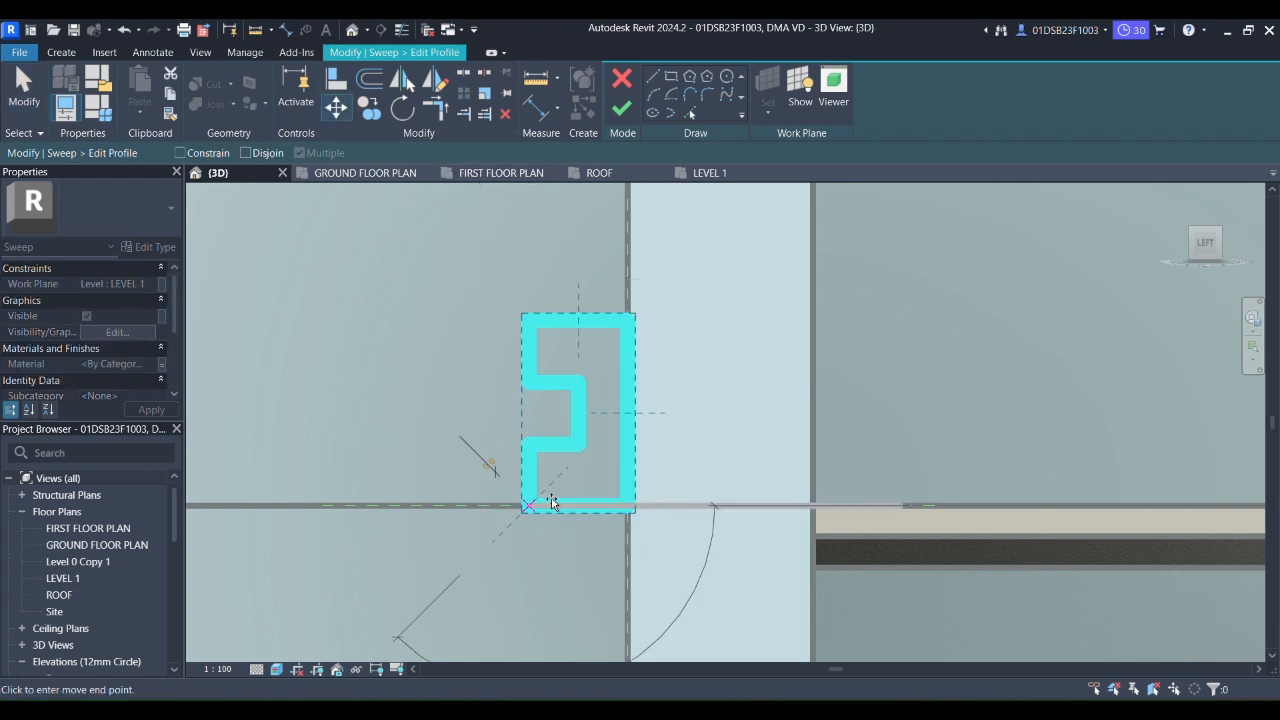
click(627, 505)
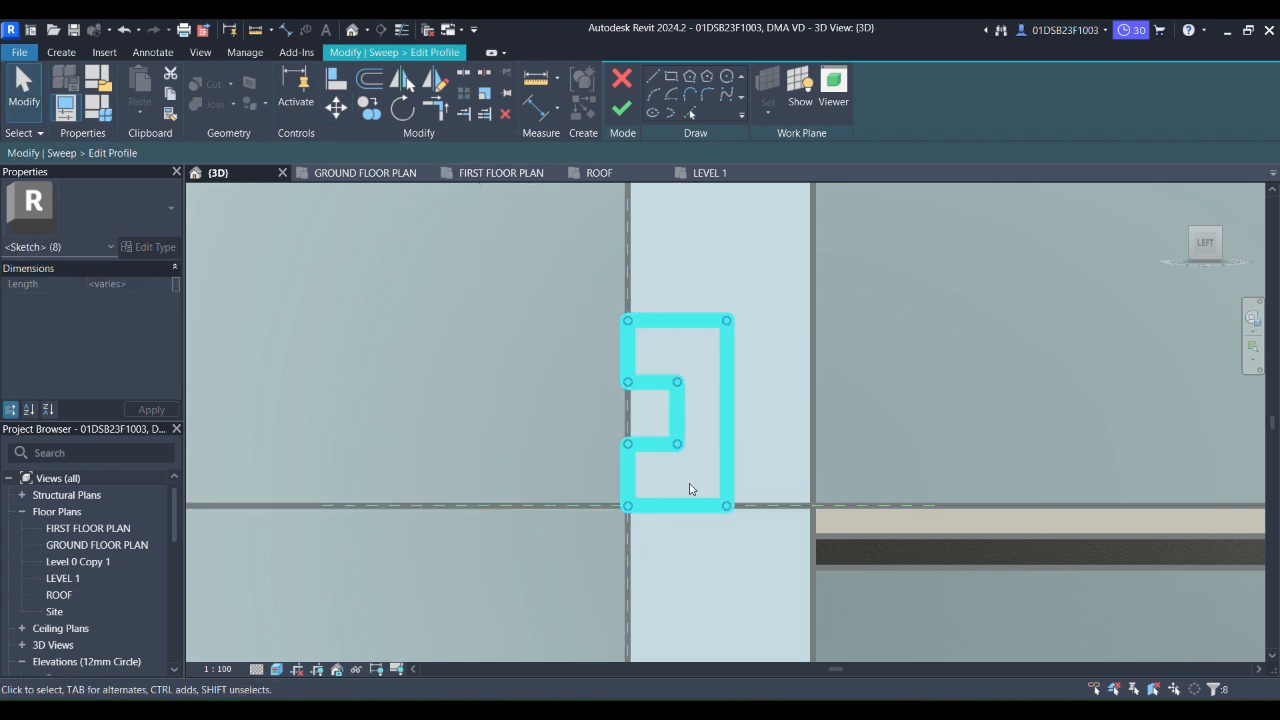
click(620, 108)
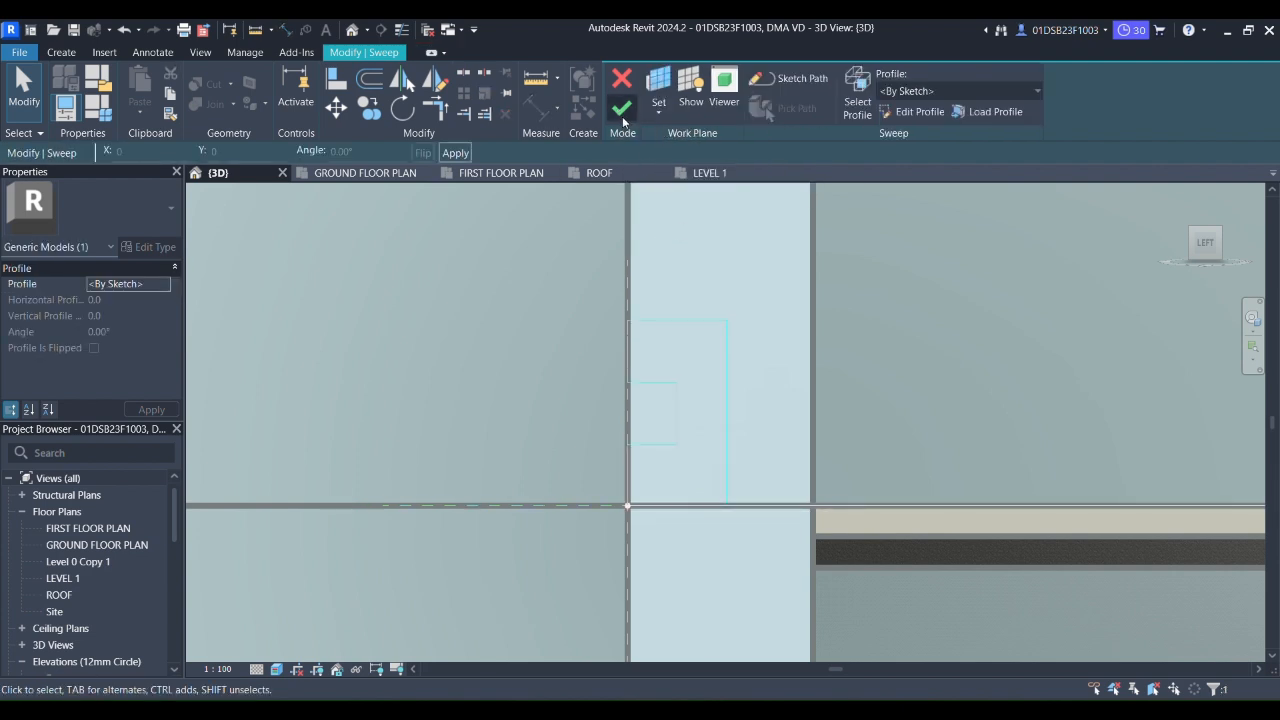
click(622, 112)
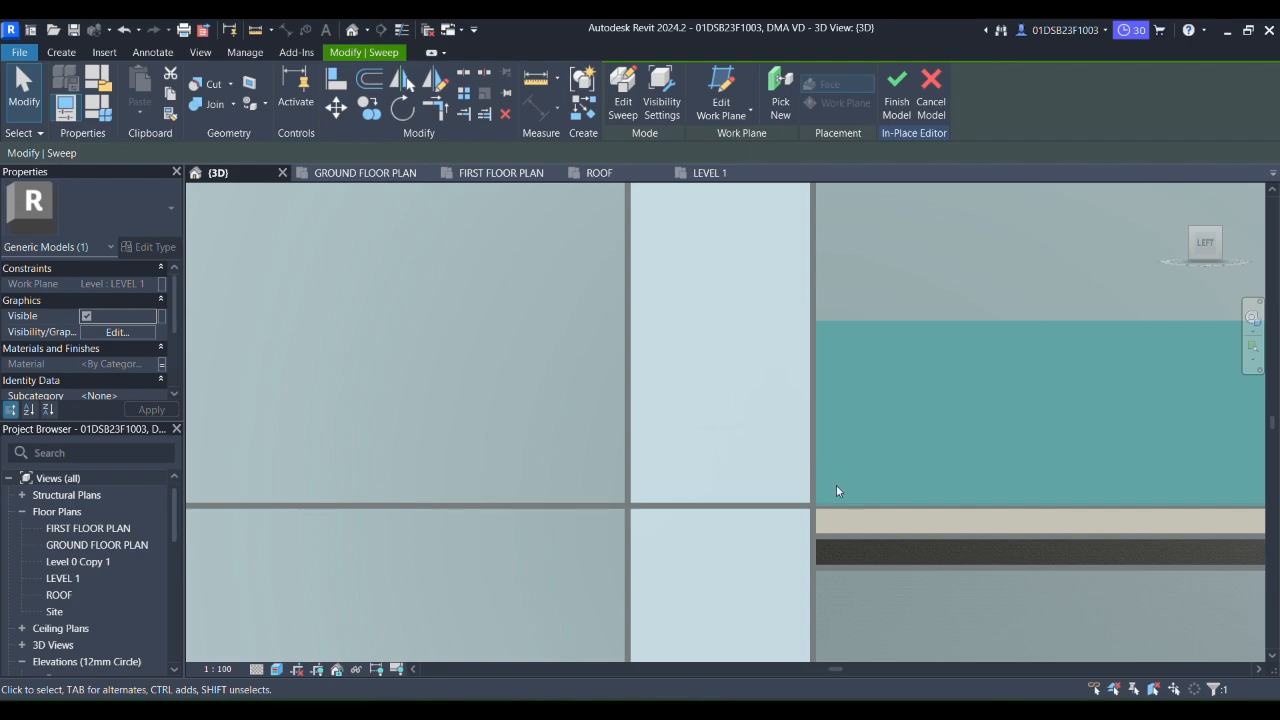
Move the swept frame vertically from the first-floor level up to the top of the terrace columns.
scroll(714, 471, down, 5)
mouse_move(537, 586)
shift+middle_down()
mouse_move(636, 586)
mouse_move(510, 620)
mouse_move(526, 575)
shift+middle_up()
click(1205, 243)
key(m)
key(v)
click(691, 484)
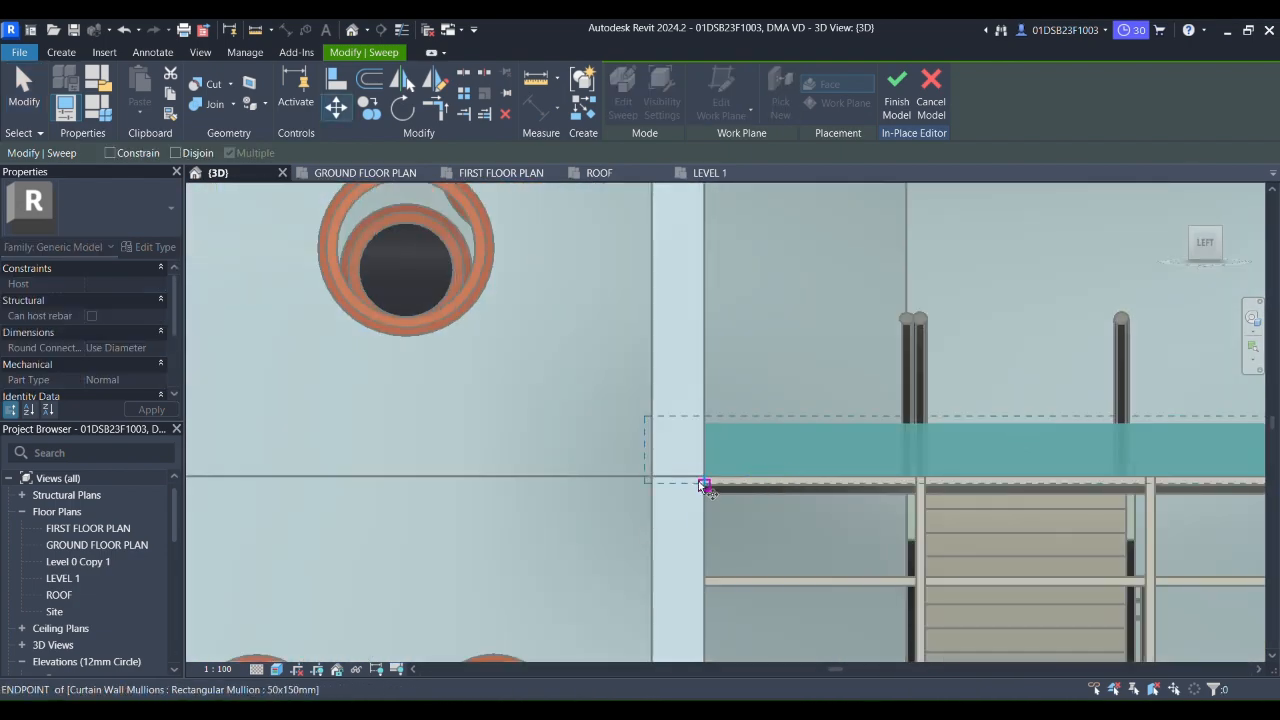
click(704, 477)
middle_drag(707, 326, 707, 693)
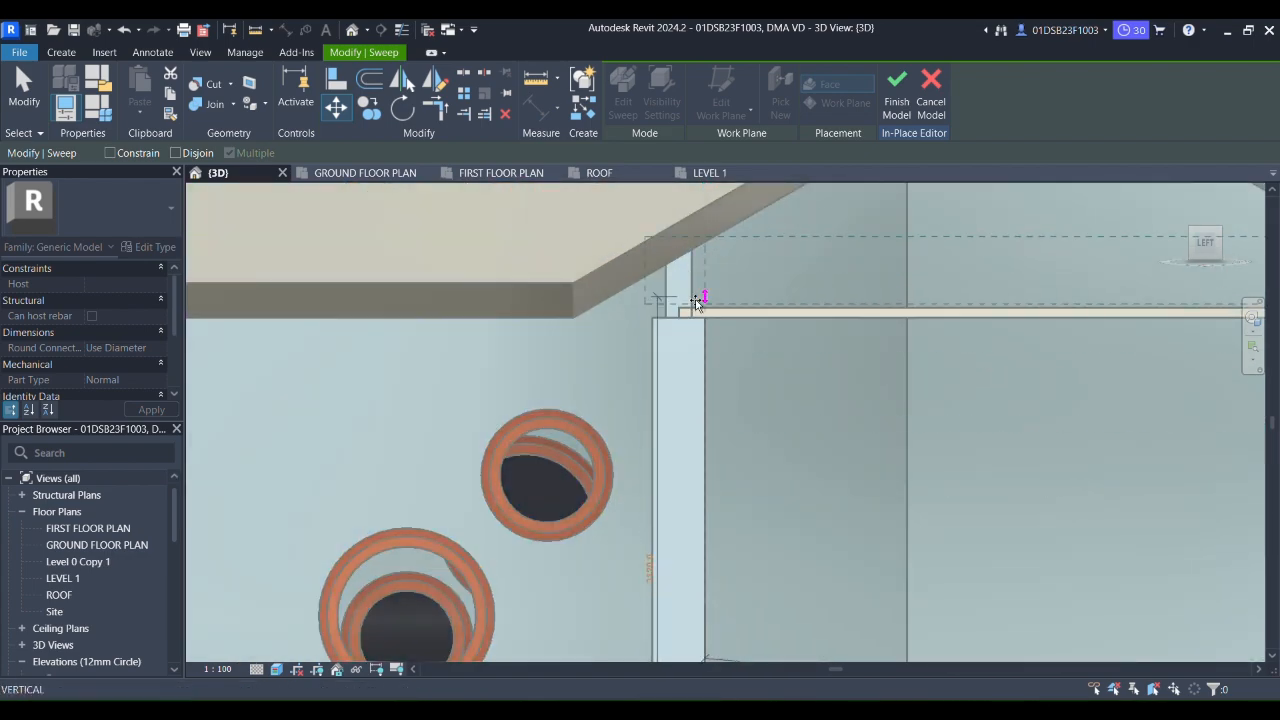
click(705, 319)
scroll(704, 321, down, 3)
scroll(697, 388, down, 1)
middle_drag(668, 375, 790, 330)
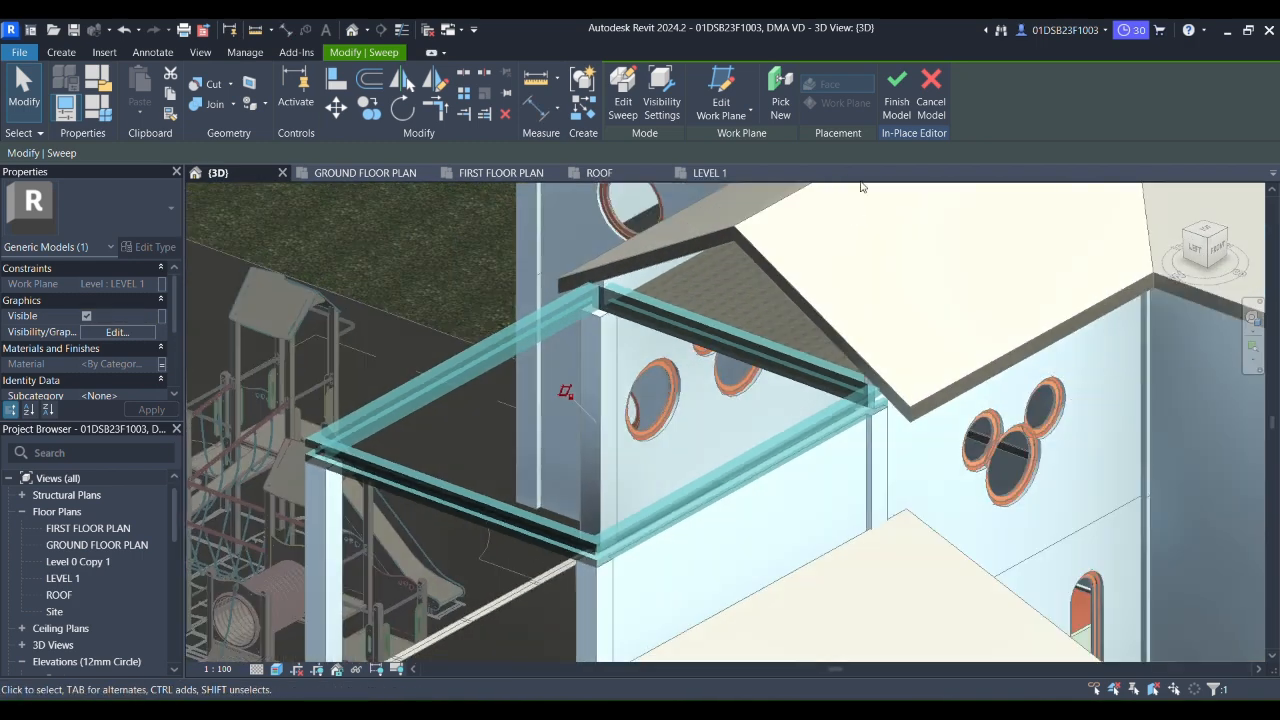
Finish the in-place model and open the ROOF floor plan at the new frame.
click(897, 95)
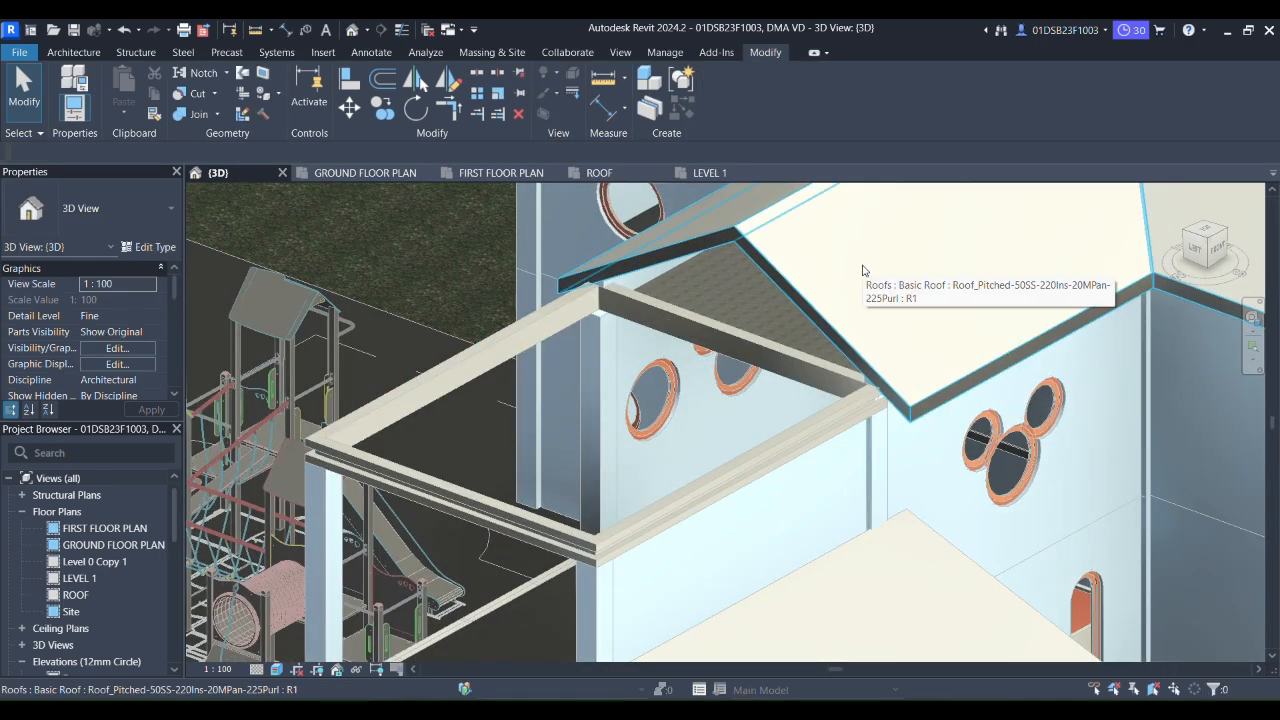
shift+middle_drag(864, 270, 603, 220)
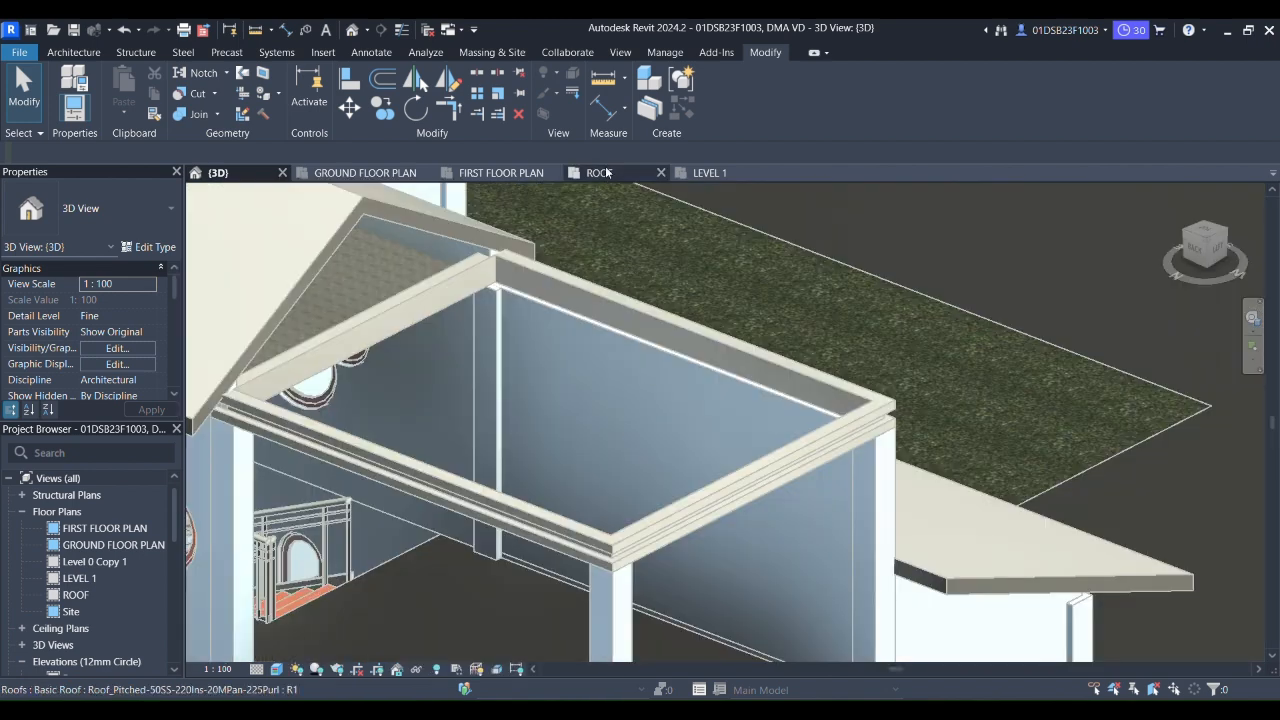
click(606, 173)
scroll(617, 440, up, 1)
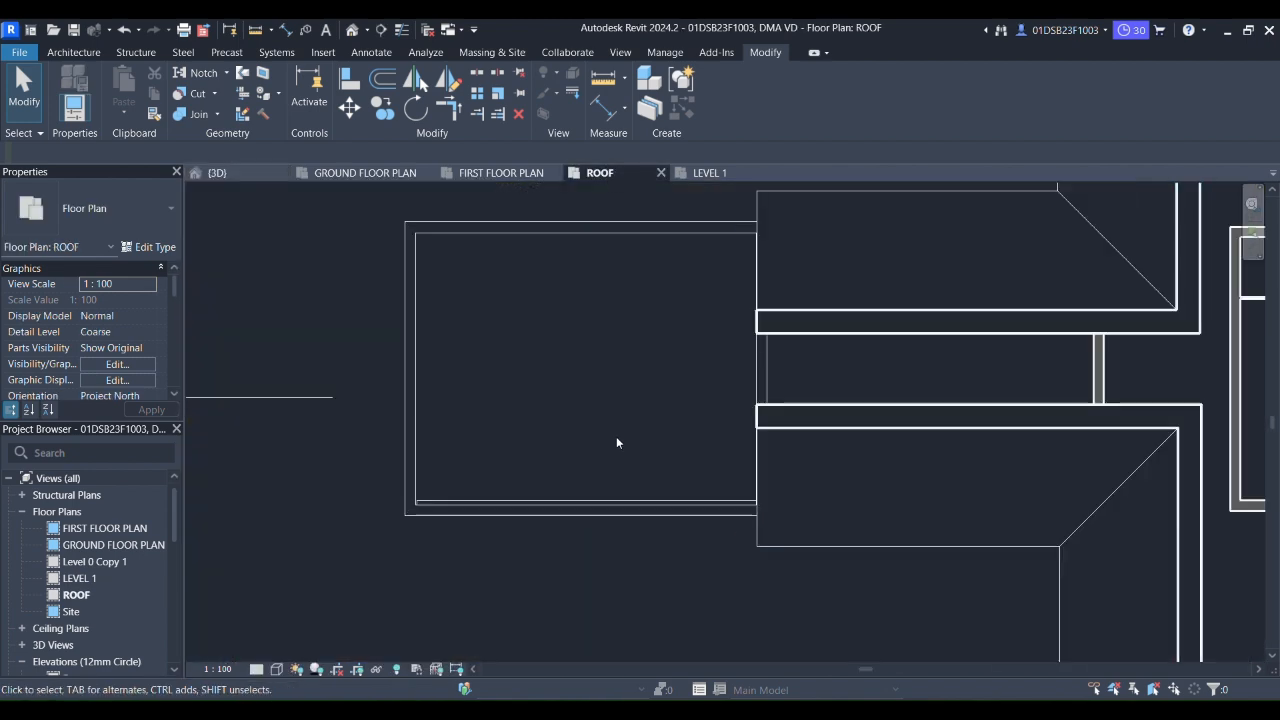
Start a footprint roof of type Sloped Glazing Roof_SlopedGlazing and draw its rectangular boundary along the inside of the terrace frame.
click(78, 52)
click(319, 86)
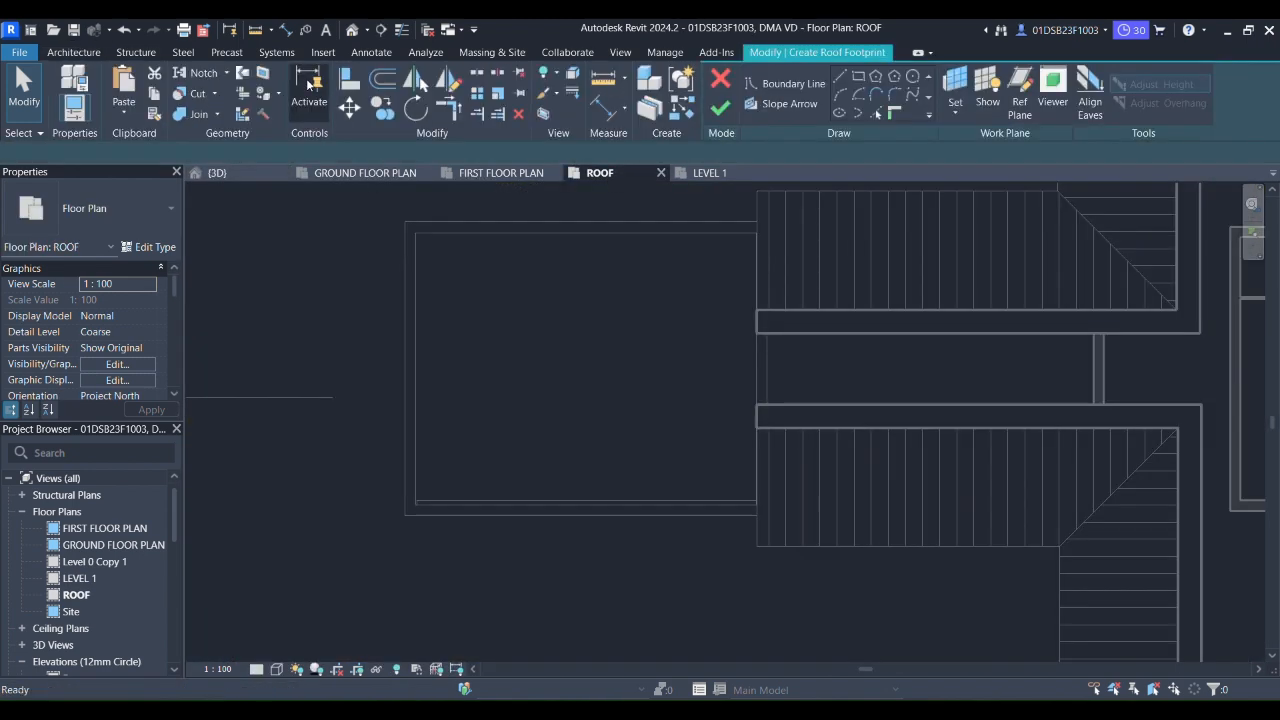
click(155, 214)
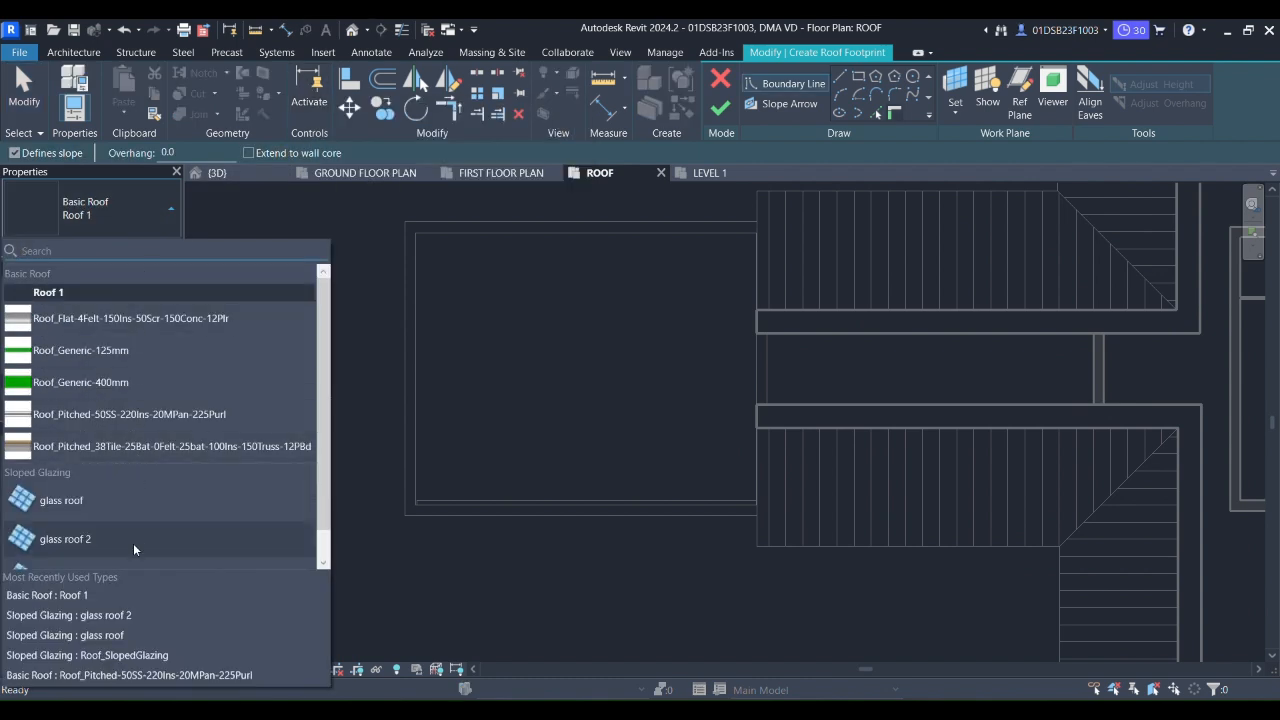
click(148, 545)
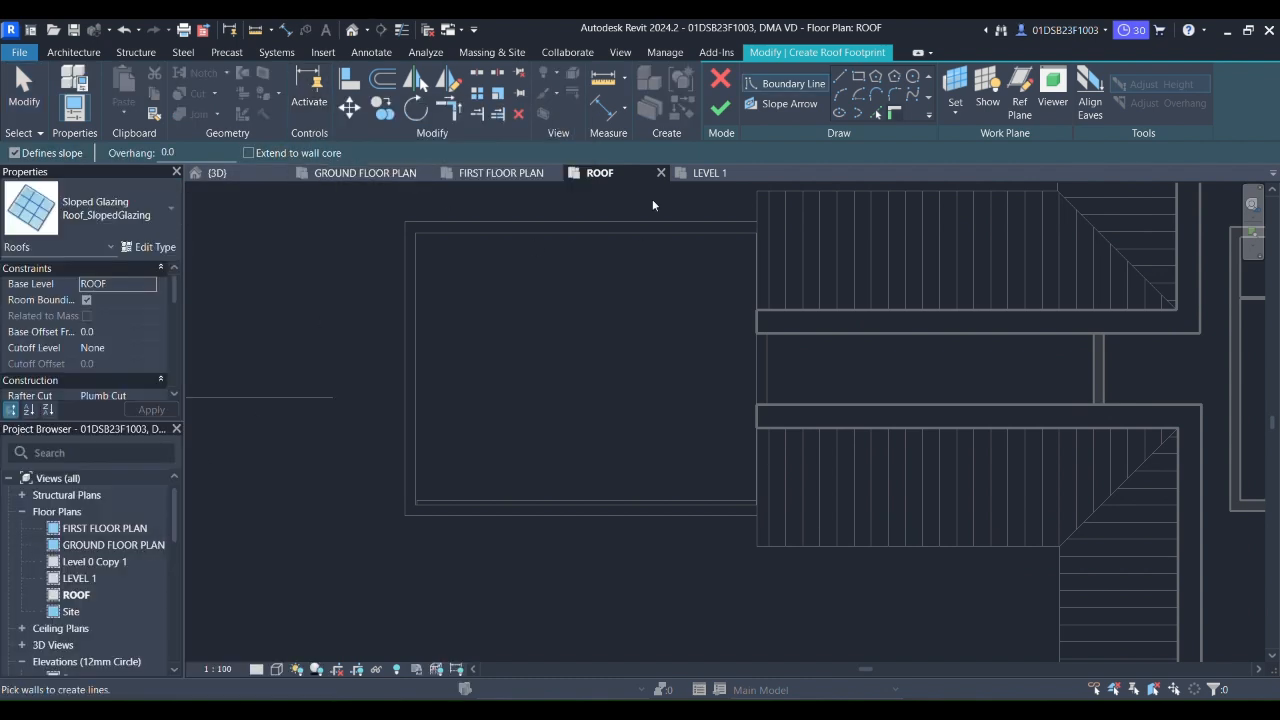
click(860, 77)
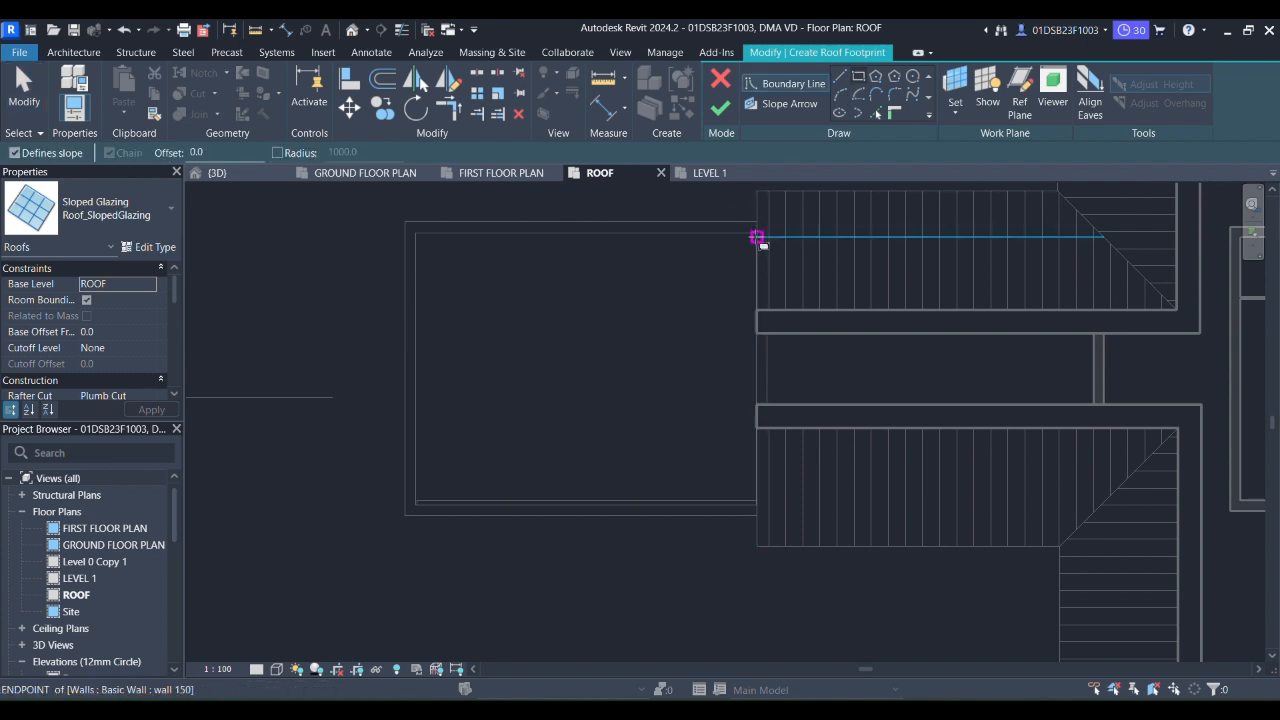
click(756, 234)
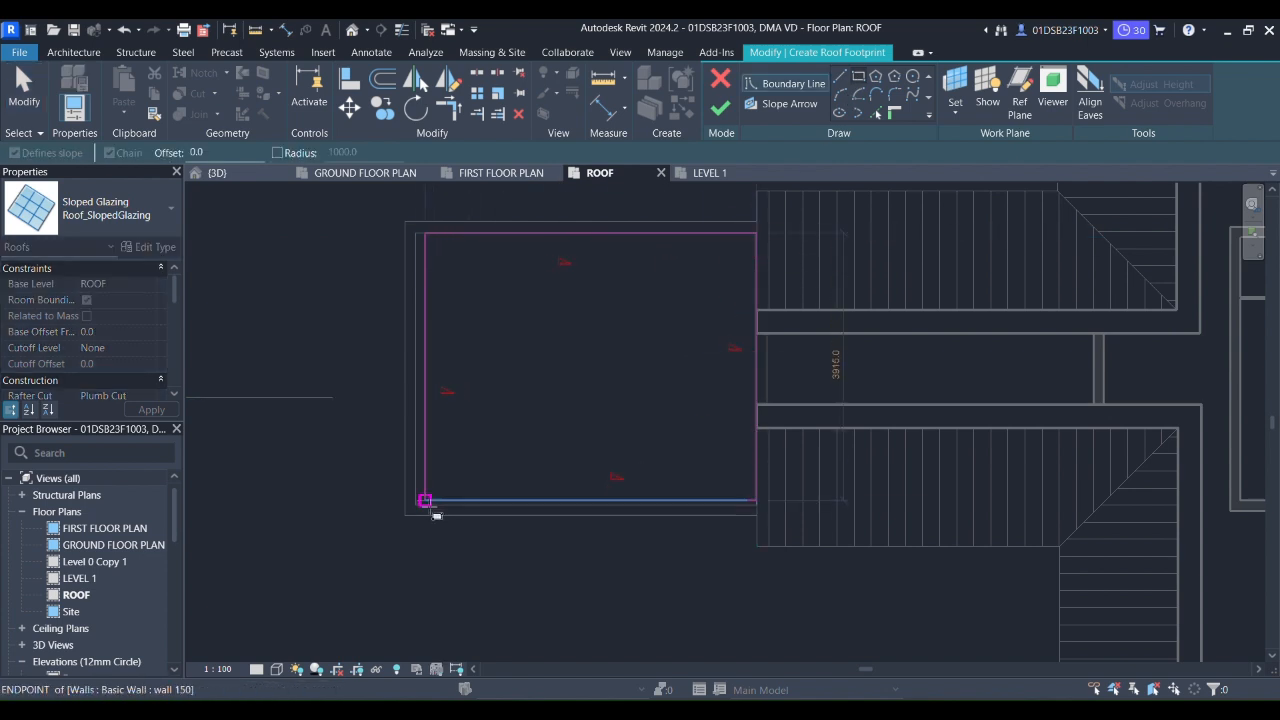
scroll(417, 512, up, 4)
click(404, 494)
scroll(666, 357, down, 5)
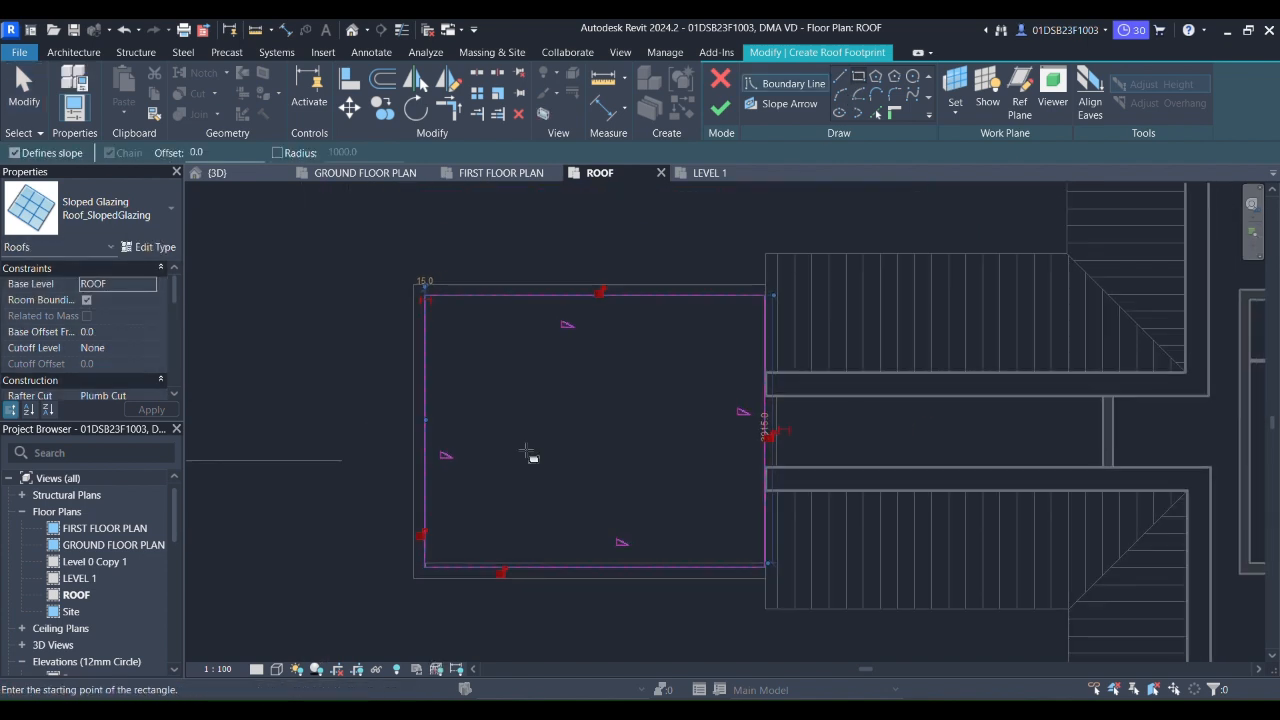
Draw four vertical boundary lines across the full height of the rectangle, dividing it into five bays.
click(840, 77)
click(703, 295)
click(703, 567)
click(642, 295)
click(642, 567)
click(581, 295)
click(581, 567)
click(505, 295)
click(505, 567)
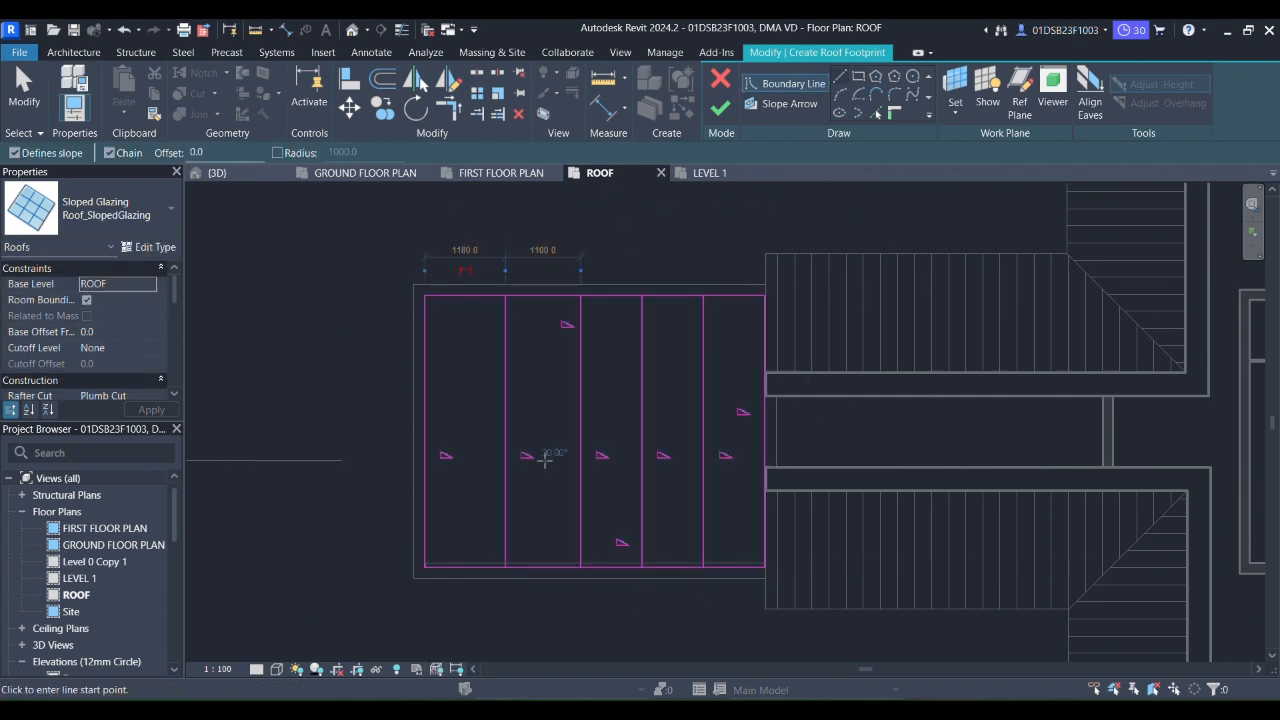
Space the vertical lines equally with an aligned dimension string across all six, and delete that string.
click(286, 31)
click(425, 423)
click(505, 423)
click(581, 423)
click(642, 423)
click(703, 423)
click(764, 426)
click(735, 404)
click(602, 317)
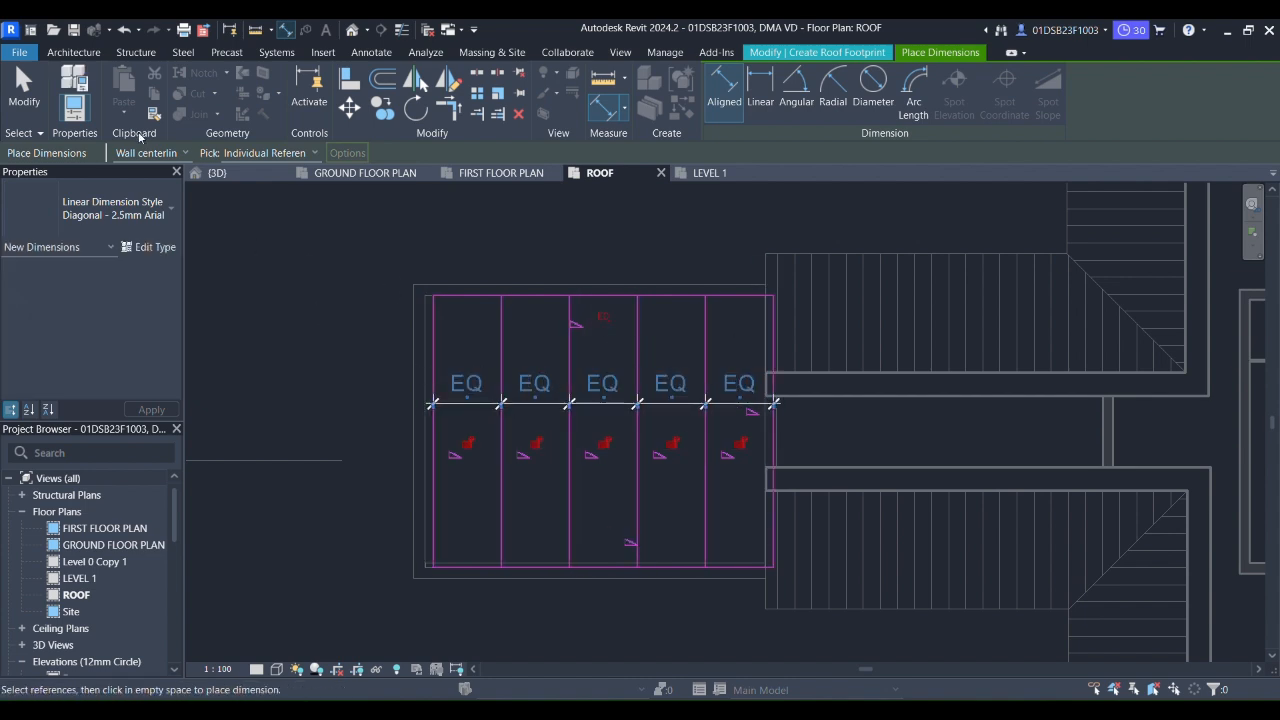
key(Escape)
click(470, 402)
key(Delete)
Move the whole roof sketch sideways so its upper-left corner sits on the frame's inner corner again.
drag(336, 230, 843, 635)
scroll(430, 300, up, 2)
middle_drag(430, 300, 490, 254)
click(349, 107)
scroll(464, 260, up, 2)
click(490, 247)
scroll(450, 388, down, 2)
middle_drag(483, 363, 428, 324)
click(535, 375)
middle_drag(538, 377, 498, 417)
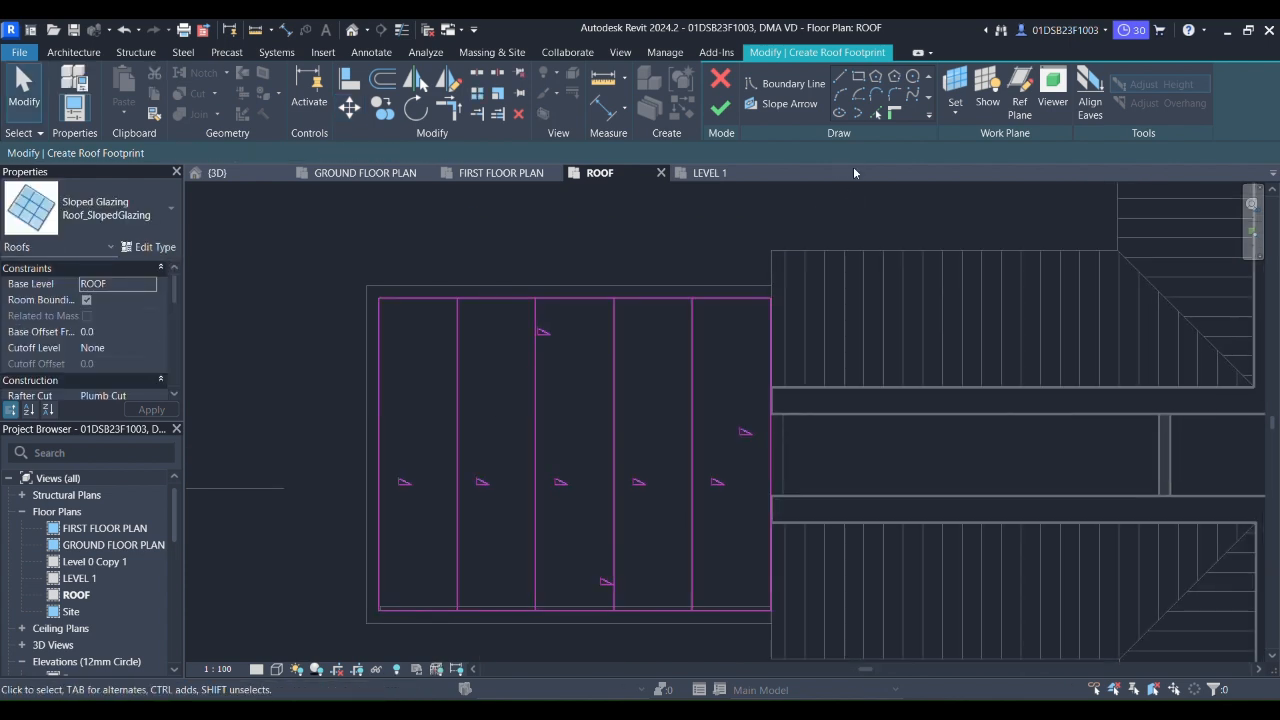
Draw three horizontal boundary lines across the full width of the rectangle, dividing it into four rows.
click(840, 77)
click(379, 551)
click(771, 551)
key(Escape)
click(379, 480)
click(771, 481)
key(Escape)
click(379, 390)
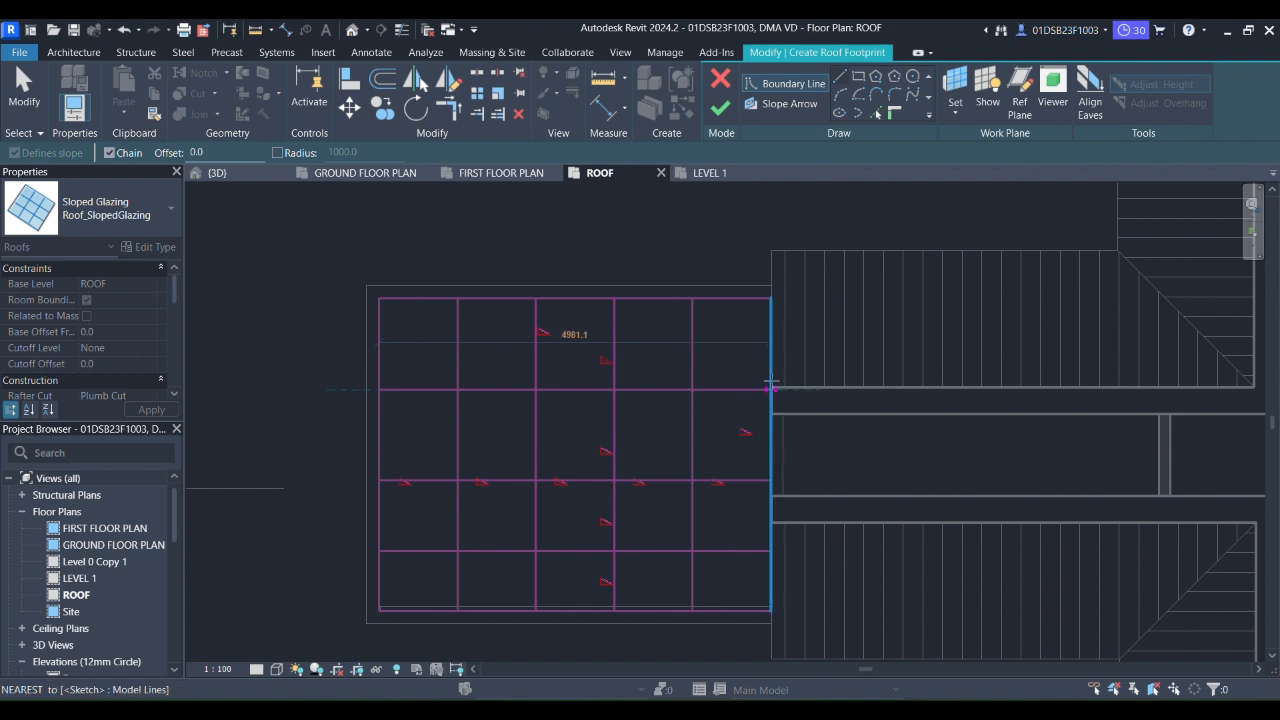
click(771, 389)
key(Escape)
Space the horizontal lines equally with an aligned dimension string across all five, and delete that string.
key(d)
key(i)
click(430, 298)
click(432, 389)
click(432, 481)
click(433, 553)
click(431, 611)
click(506, 520)
click(604, 457)
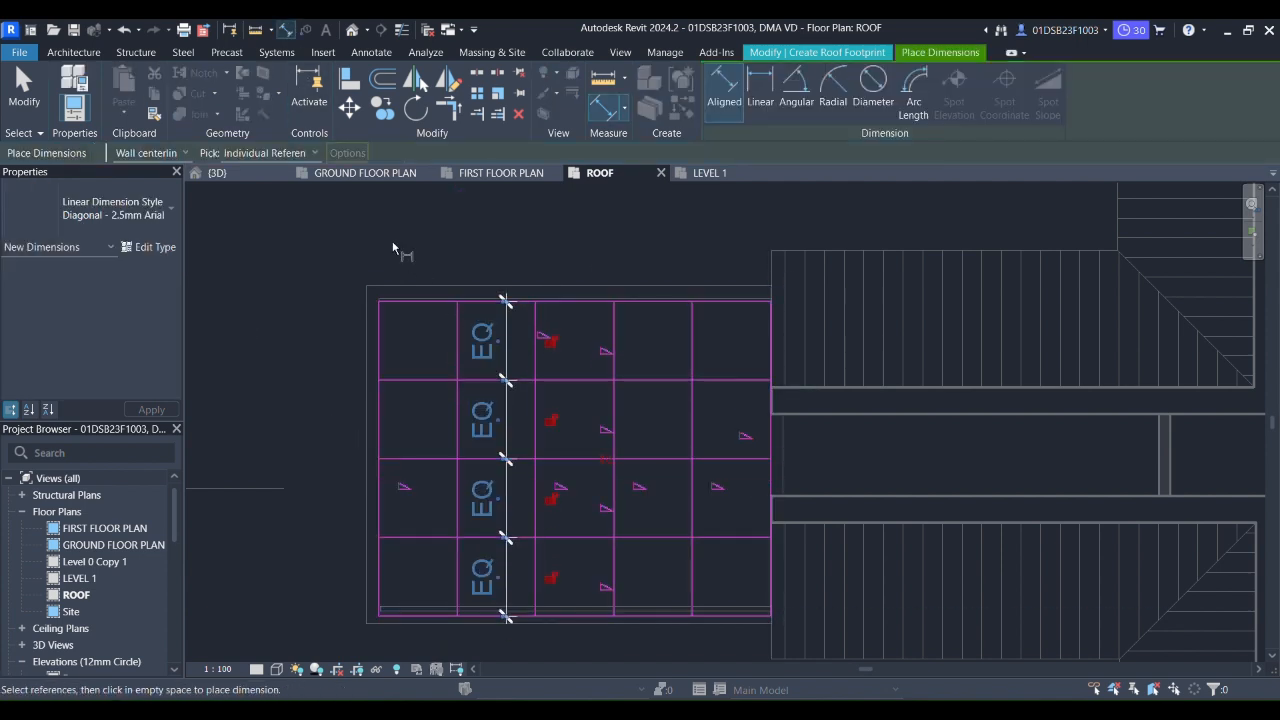
key(Escape)
click(506, 358)
key(Delete)
Select the complete grid sketch and move it back up to the inner edge of the frame.
scroll(497, 357, down, 1)
middle_drag(497, 357, 454, 312)
mouse_move(296, 229)
mouse_down()
mouse_move(446, 440)
mouse_move(725, 565)
mouse_up()
scroll(425, 277, up, 3)
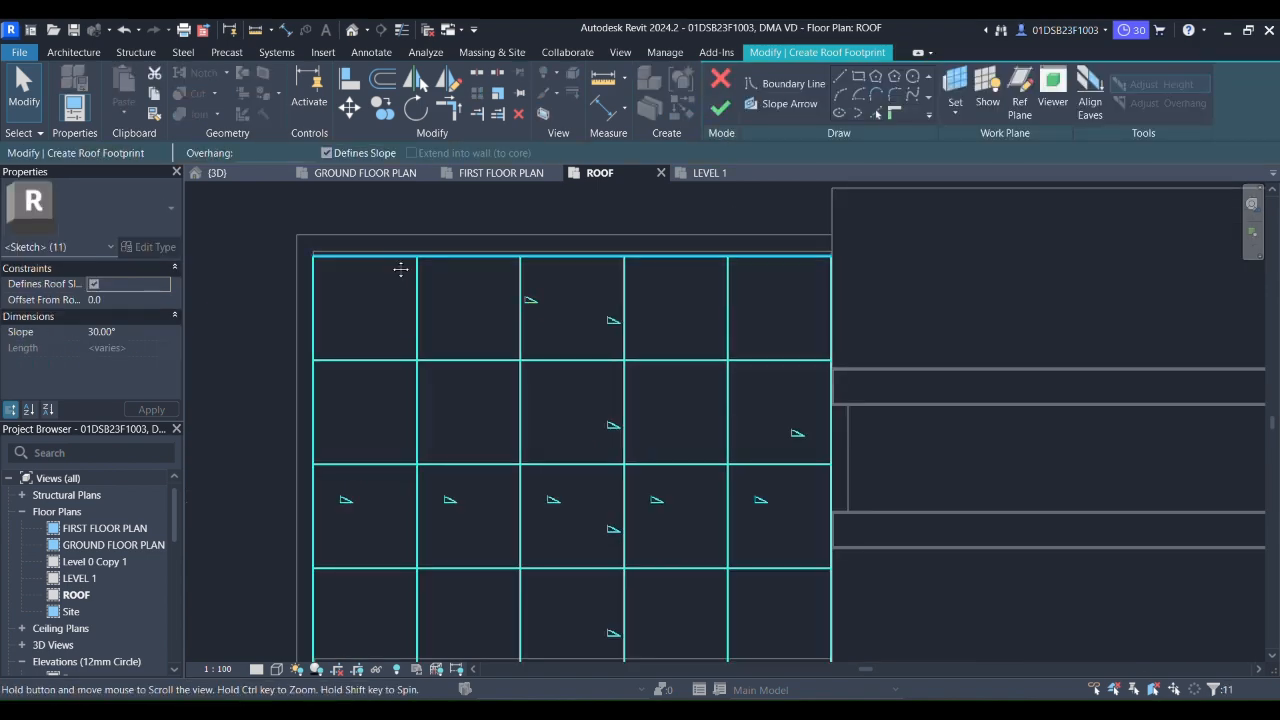
scroll(390, 260, up, 3)
scroll(371, 350, down, 1)
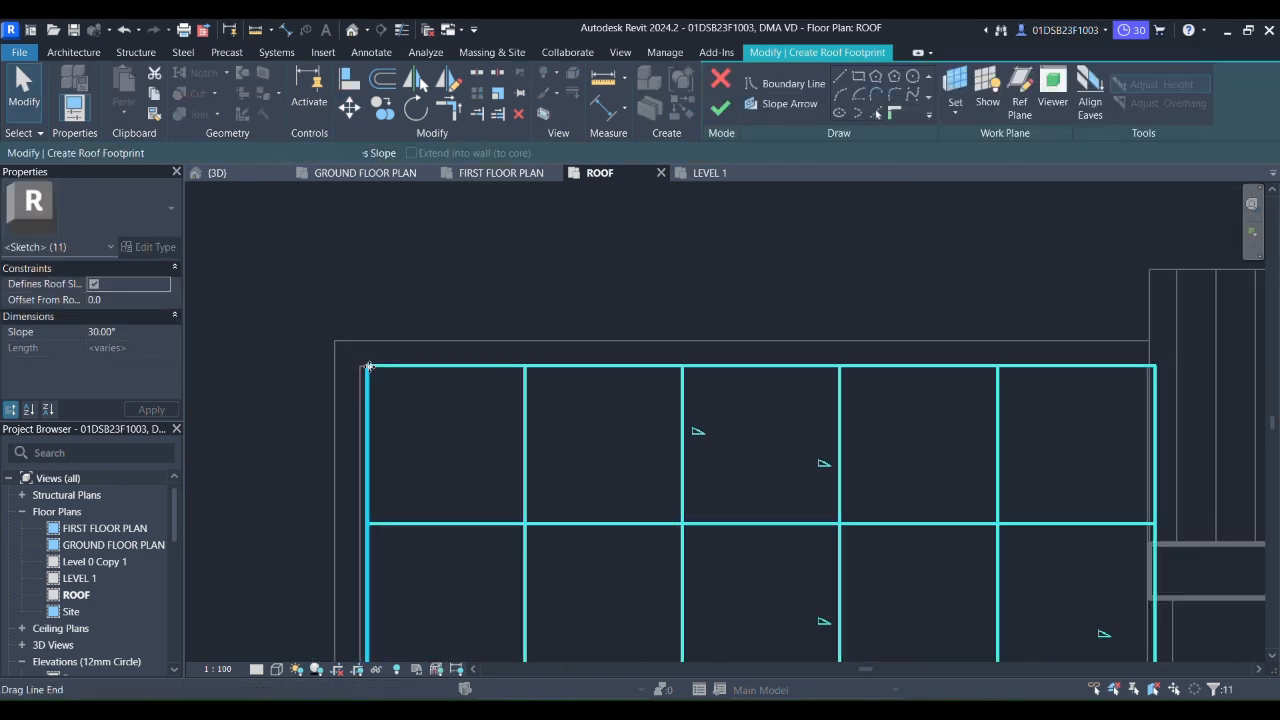
click(312, 362)
scroll(312, 362, down, 4)
middle_drag(283, 346, 277, 231)
mouse_move(282, 220)
mouse_down()
mouse_move(649, 532)
mouse_move(716, 555)
mouse_up()
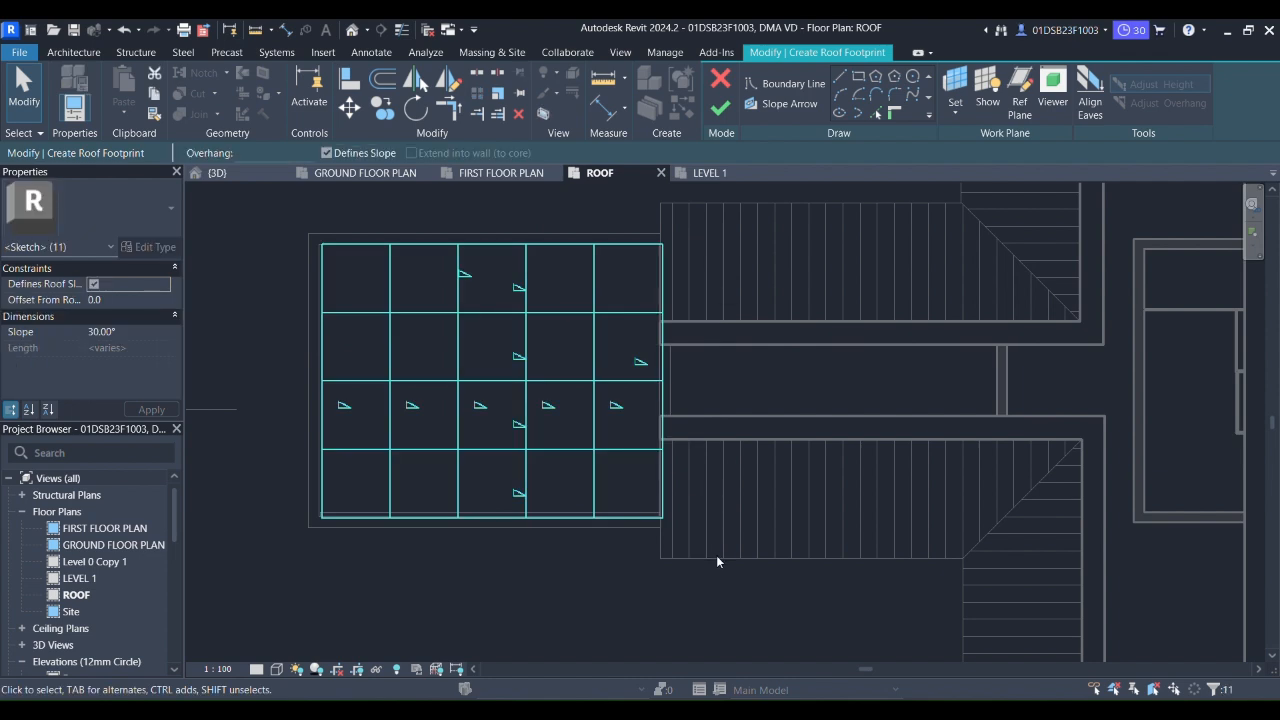
scroll(340, 280, up, 5)
scroll(508, 494, down, 4)
click(444, 447)
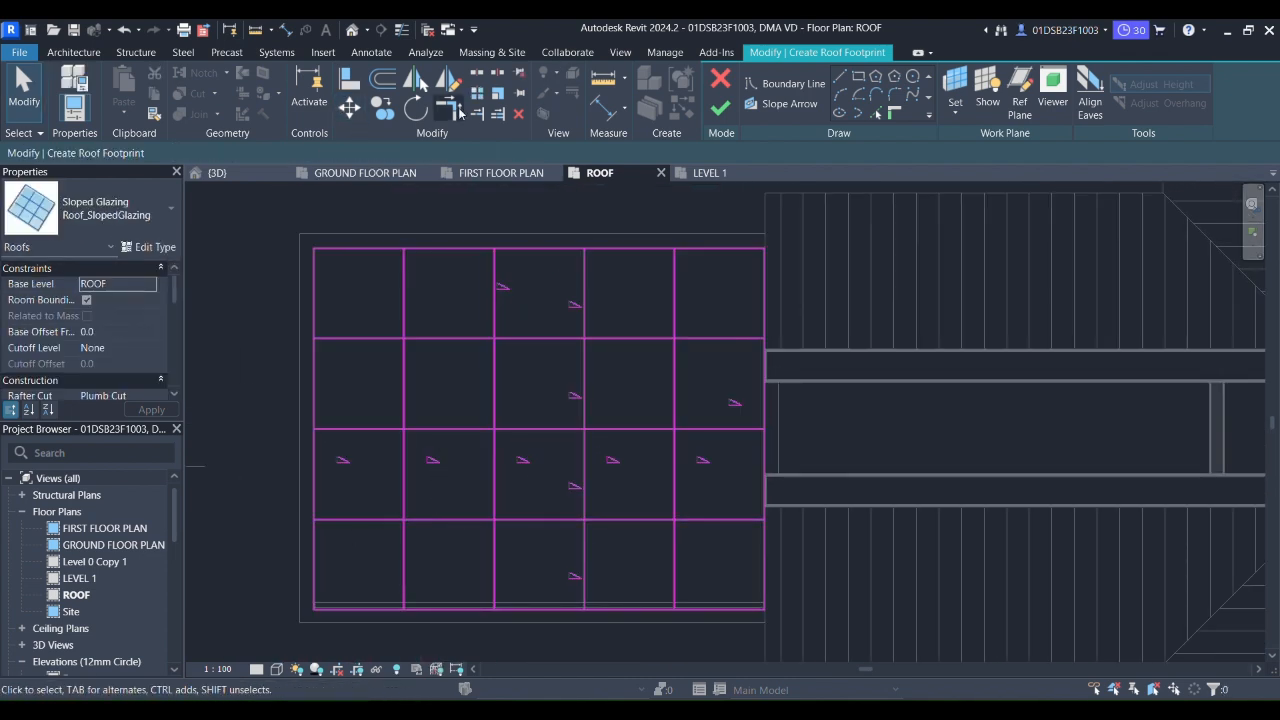
Trim the grid lines to corners around the lower-left cell so it forms a closed square.
click(449, 112)
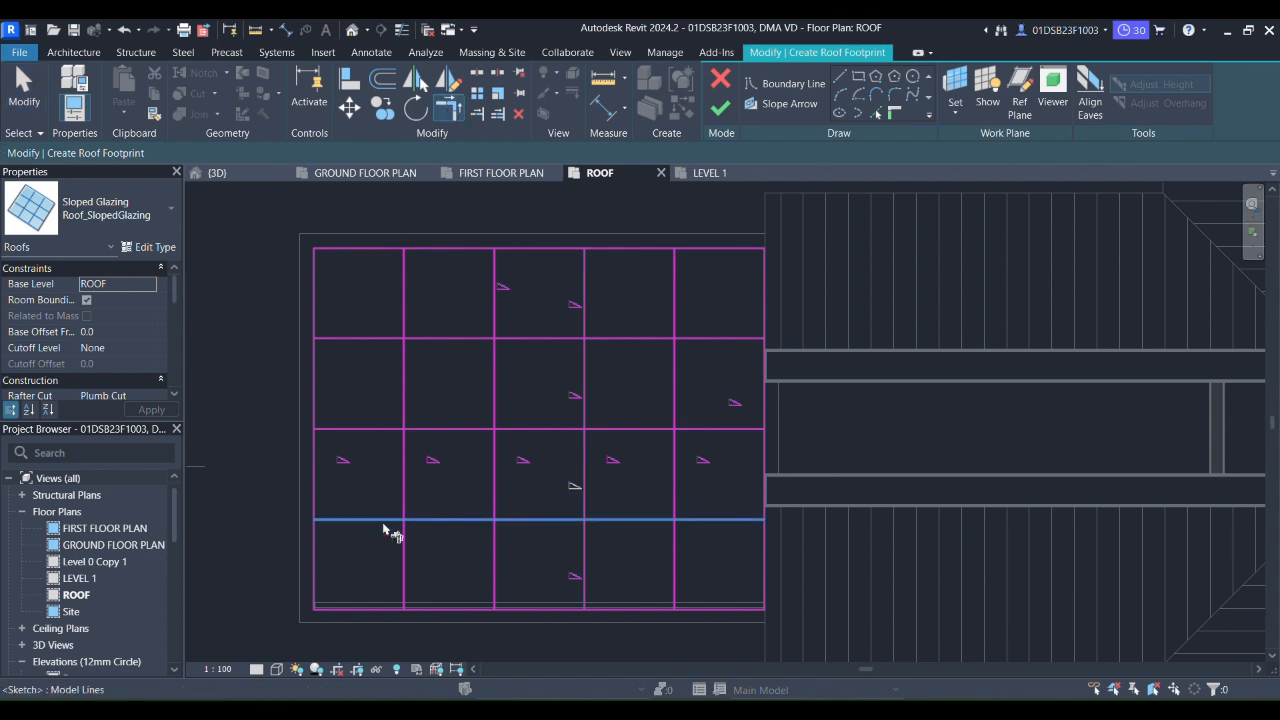
click(403, 550)
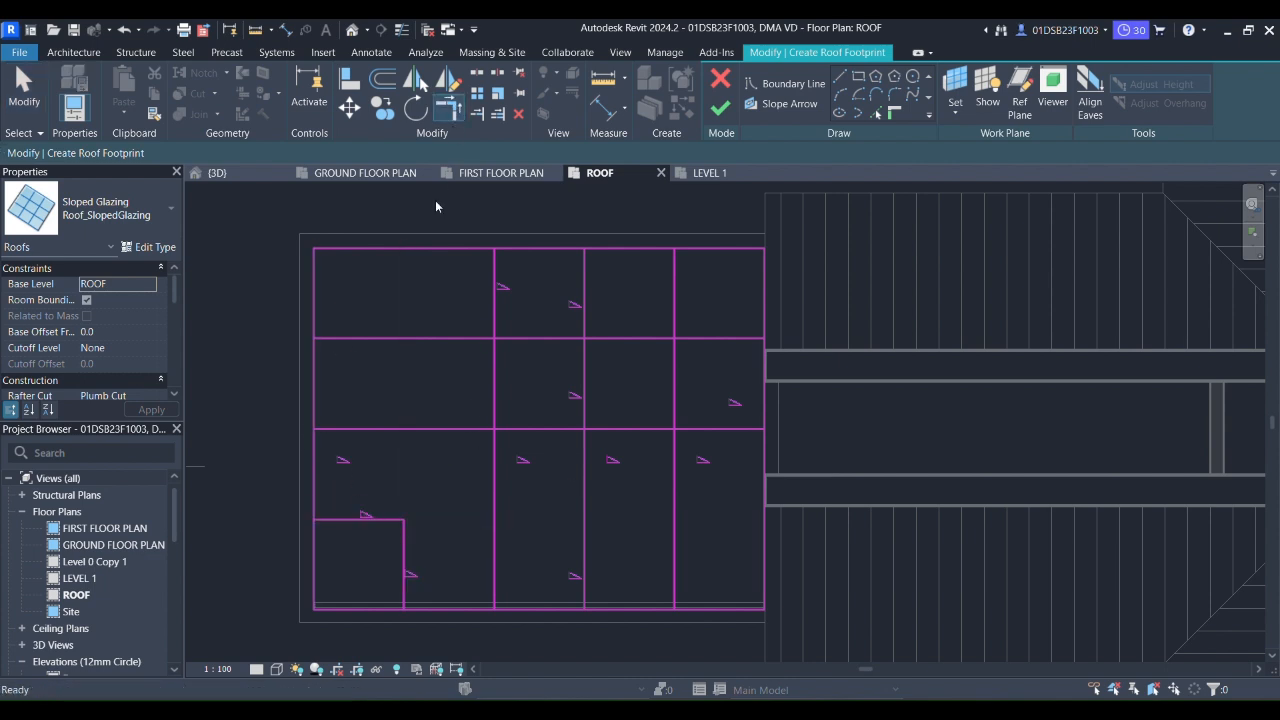
click(354, 518)
click(312, 545)
click(993, 677)
click(978, 678)
scroll(460, 520, down, 4)
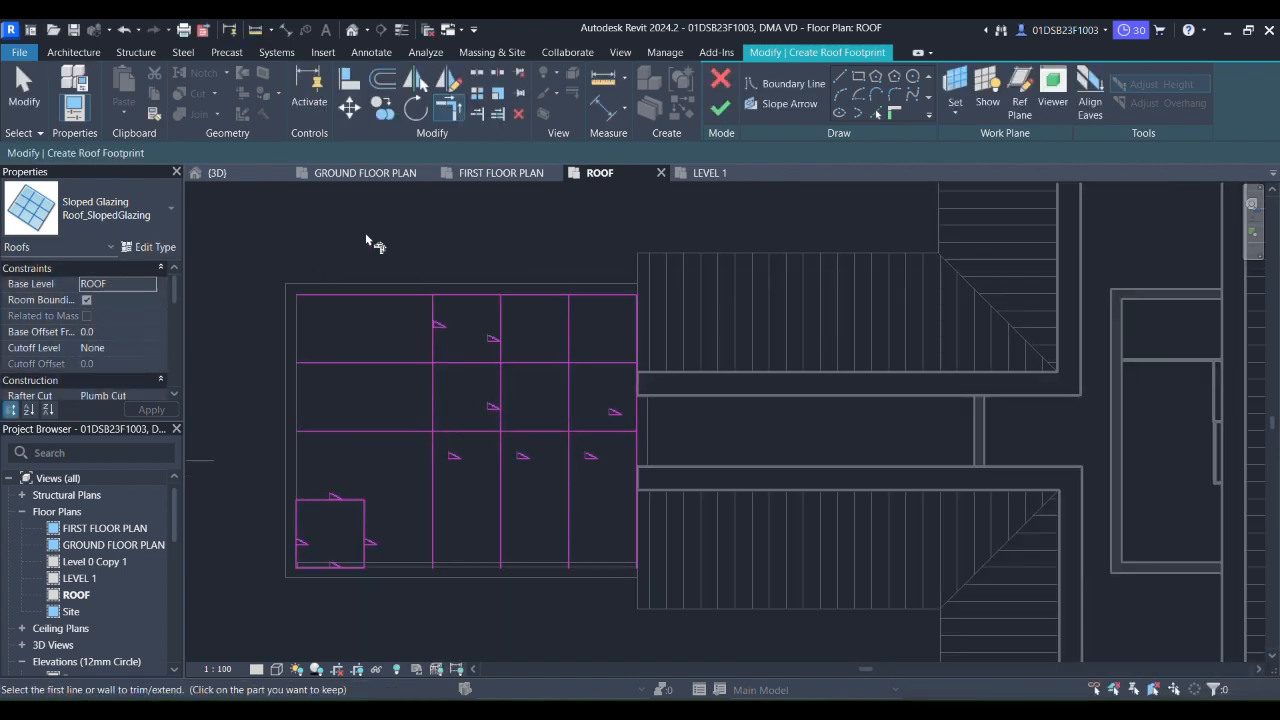
Delete all remaining grid and boundary lines outside the lower-left square.
key(Escape)
drag(352, 268, 661, 600)
key(Delete)
key(Delete)
click(586, 363)
key(Delete)
click(587, 295)
key(Delete)
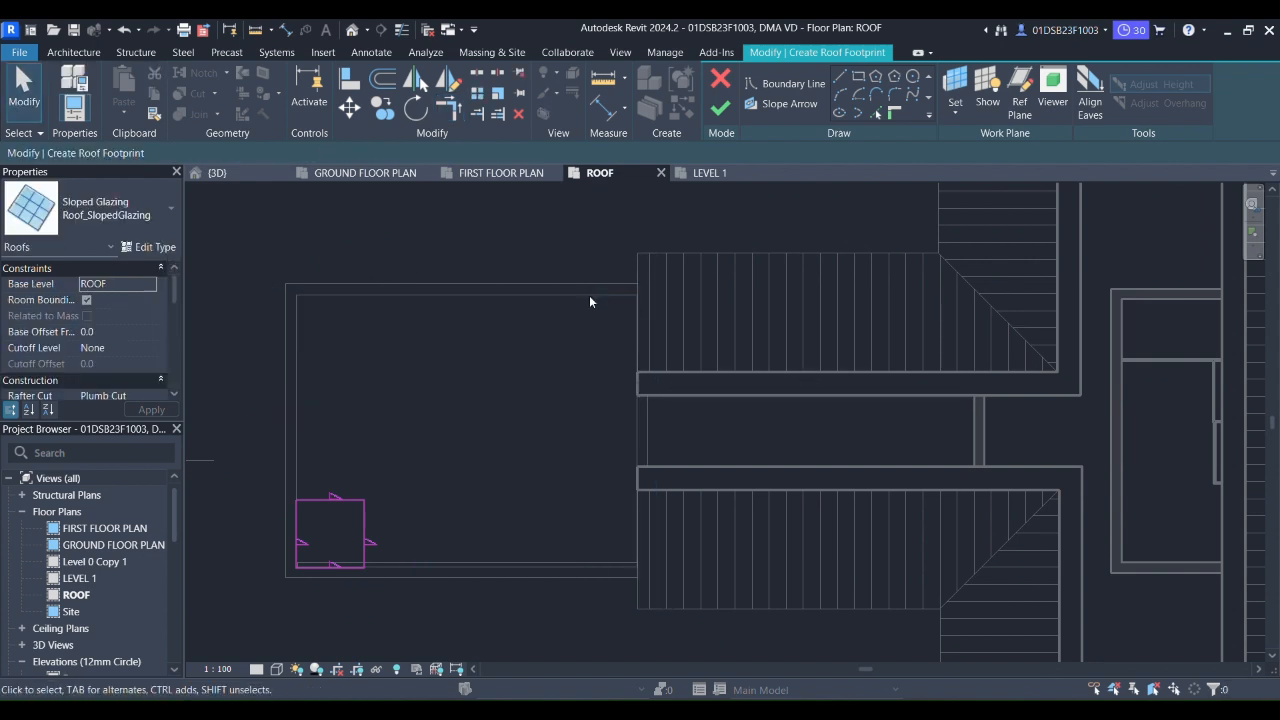
Turn off Defines Slope for the square's four lines, switch to the 3D view and finish the roof.
drag(242, 459, 410, 620)
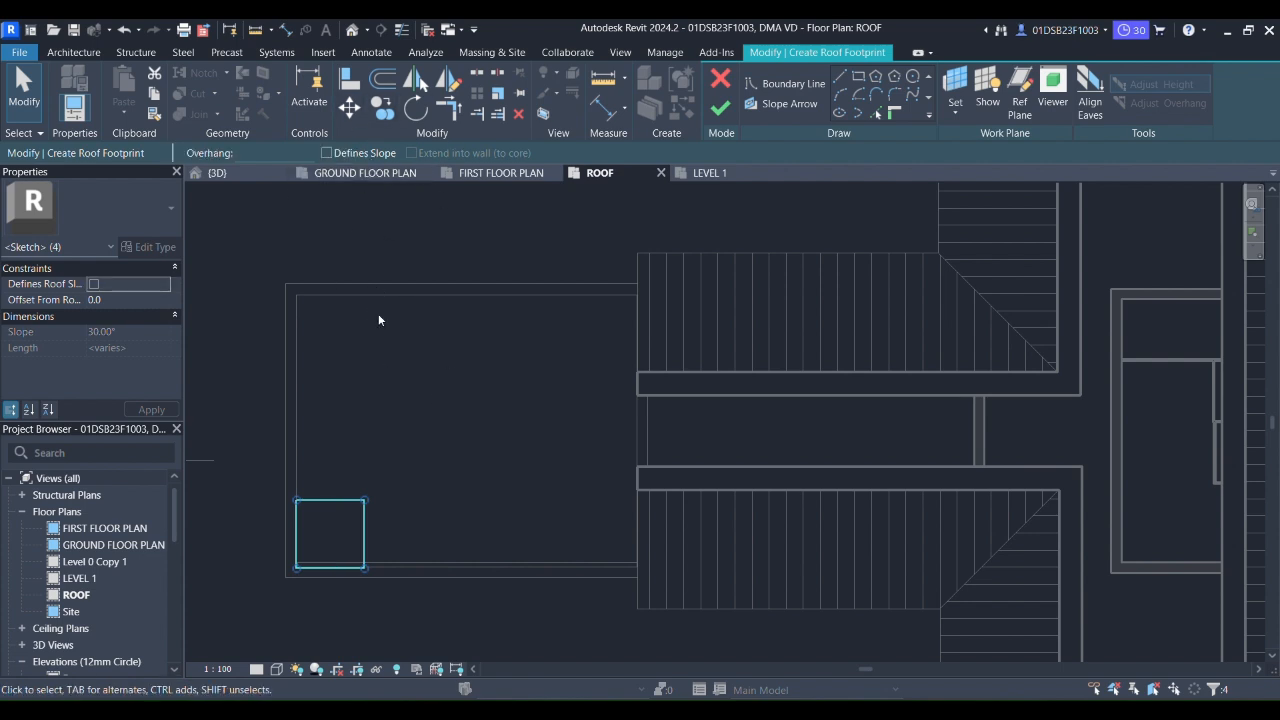
click(217, 173)
scroll(943, 442, up, 5)
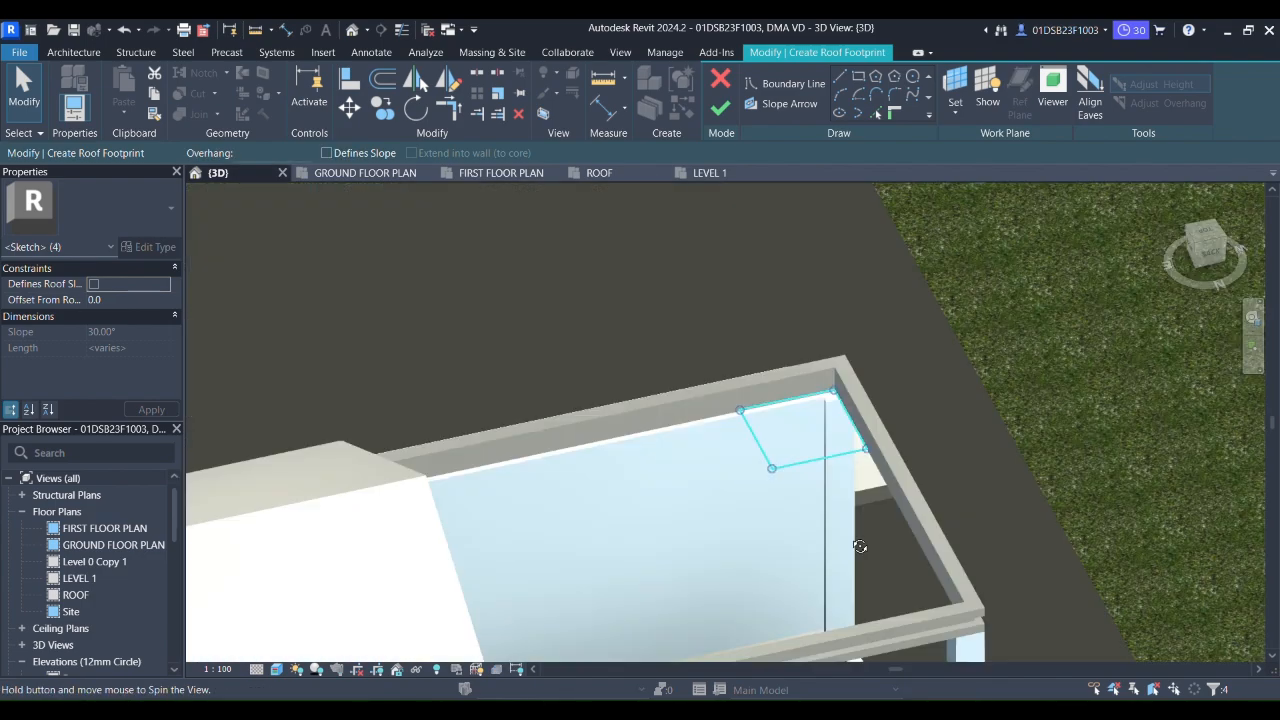
scroll(943, 442, up, 2)
click(924, 377)
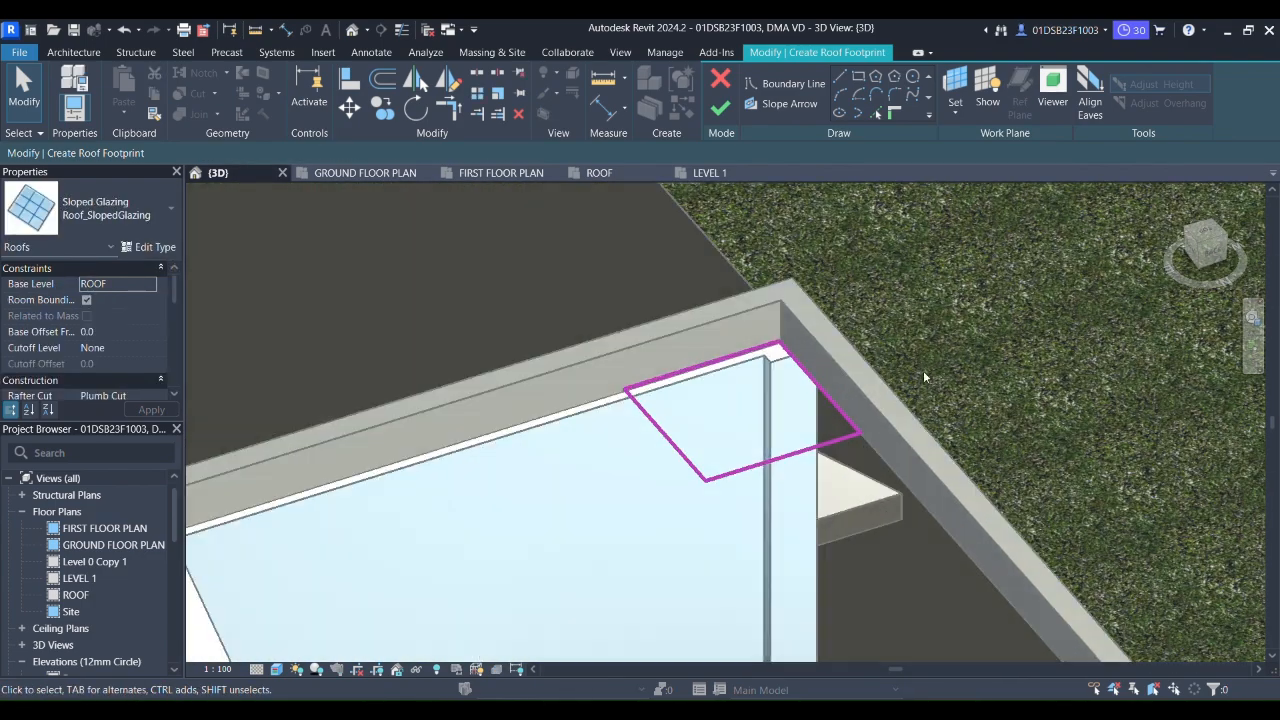
click(720, 107)
Set the glazing roof's base offset from the ROOF level to 200.
middle_drag(943, 346, 899, 352)
scroll(716, 477, up, 1)
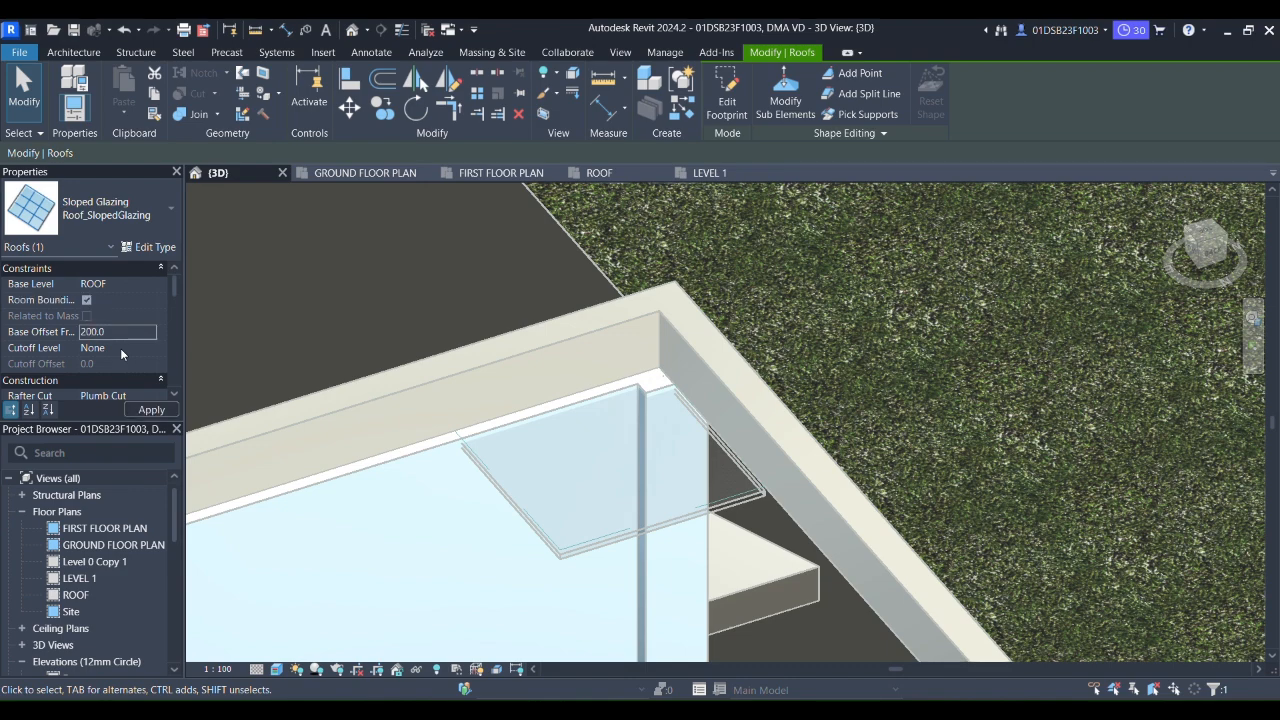
click(155, 411)
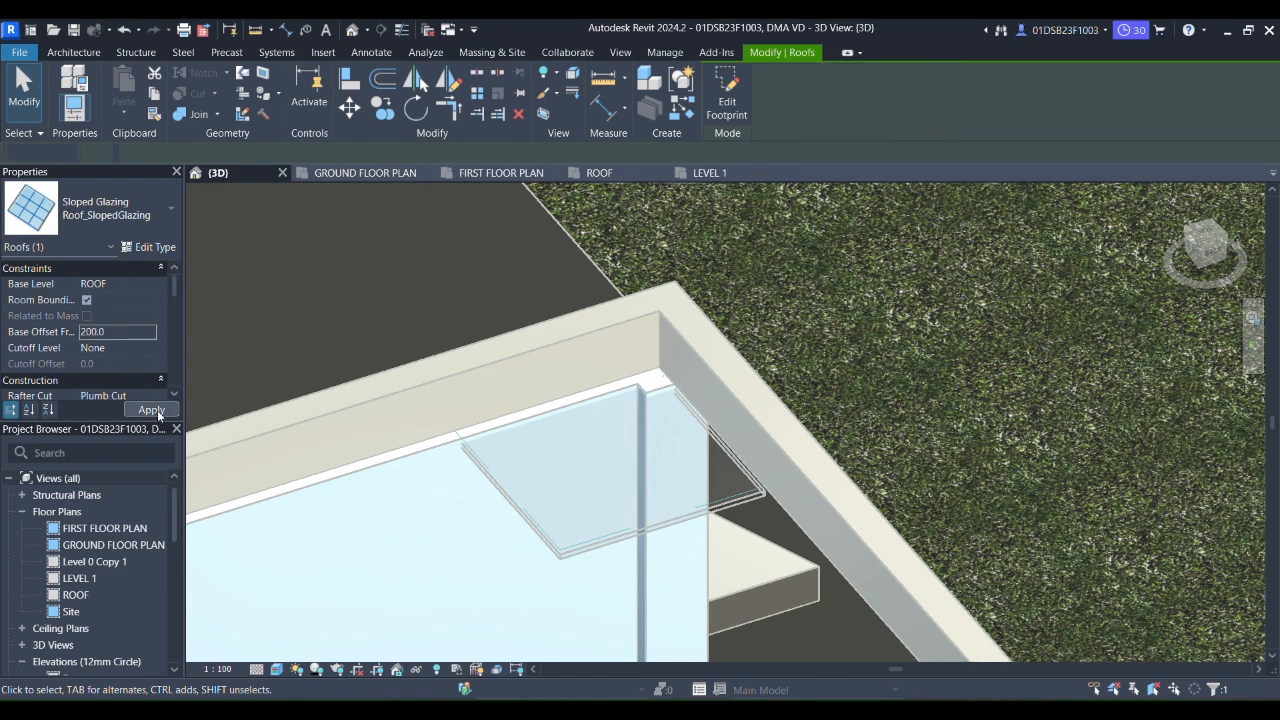
click(566, 591)
shift+middle_drag(566, 591, 588, 600)
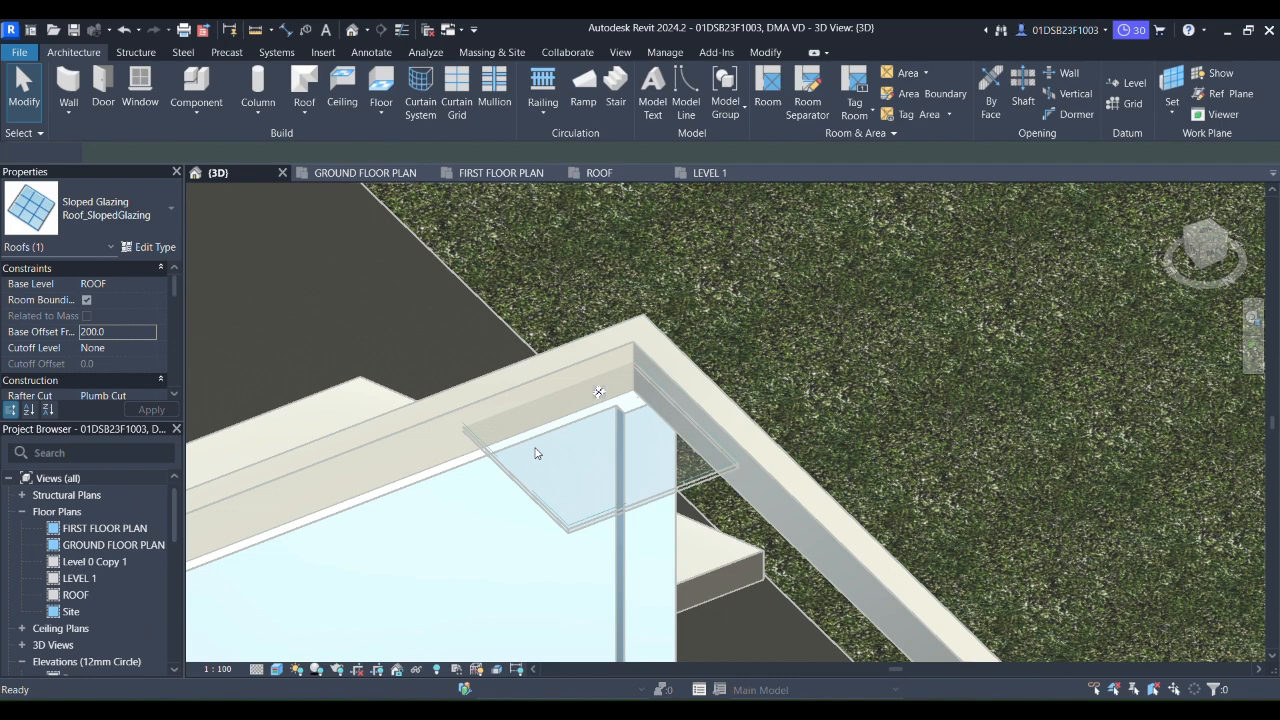
Duplicate the glazing roof's type as ROOF GLASS A.
click(613, 518)
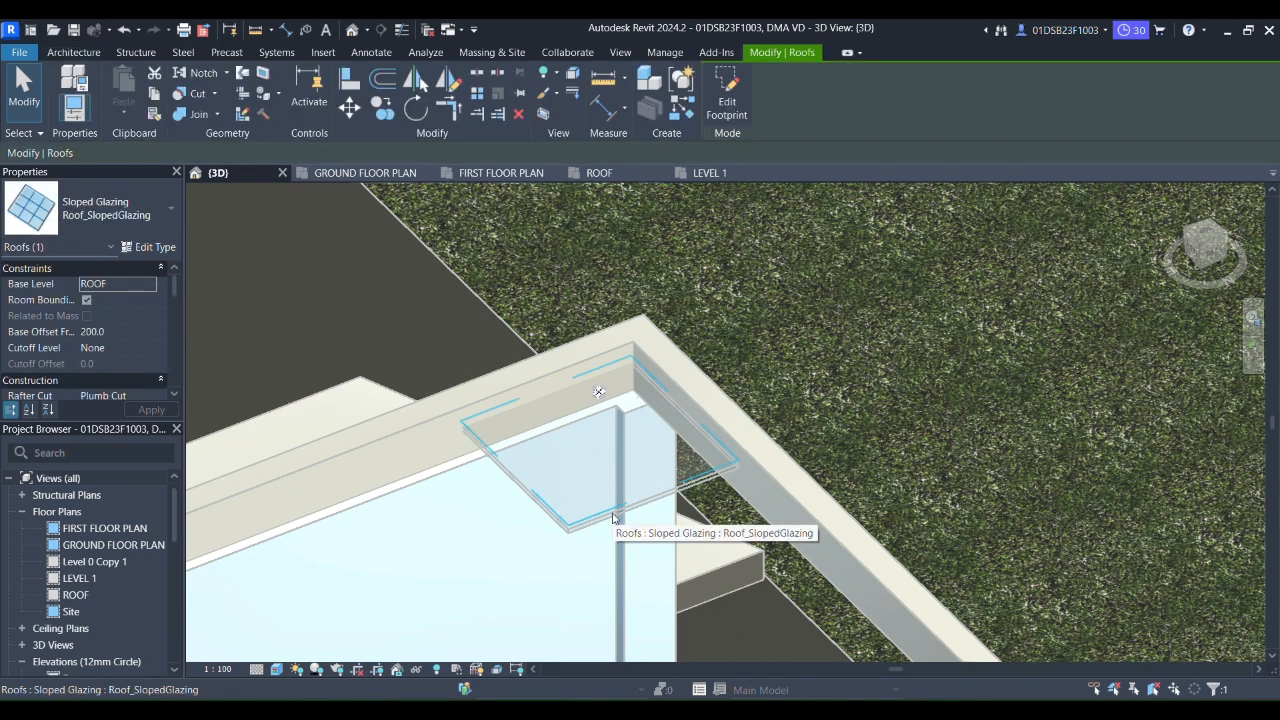
click(150, 247)
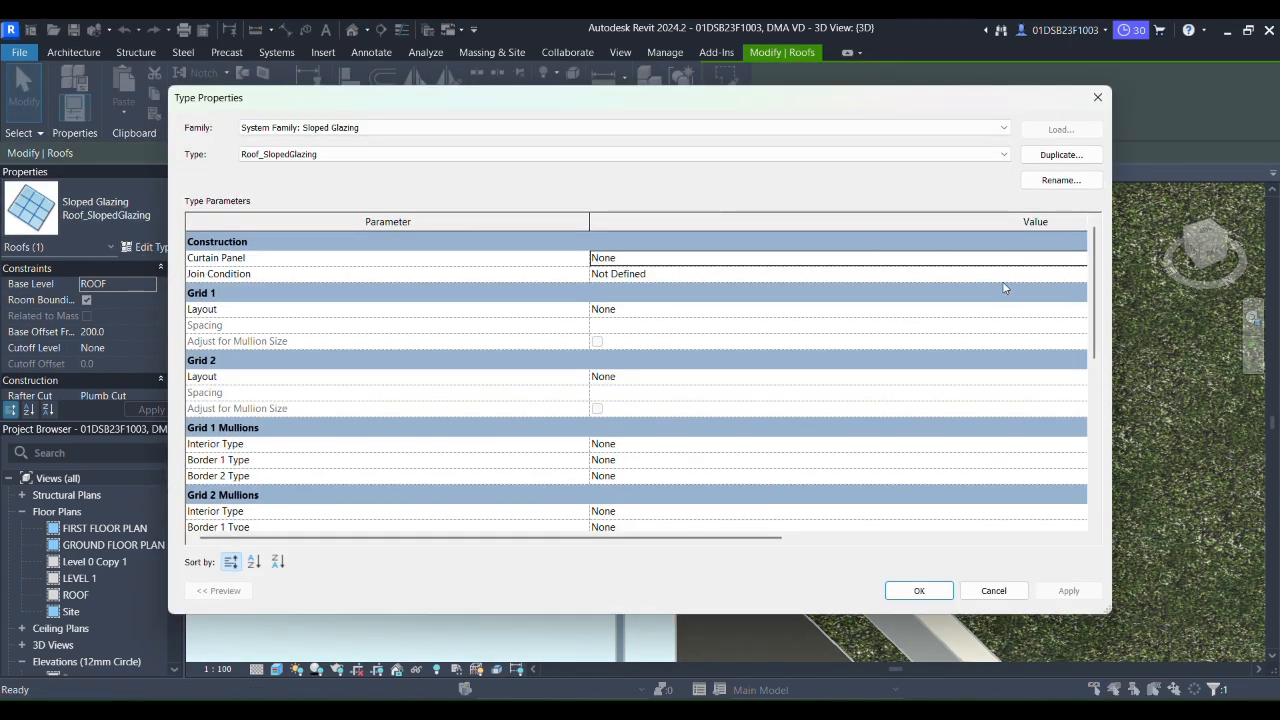
click(1061, 157)
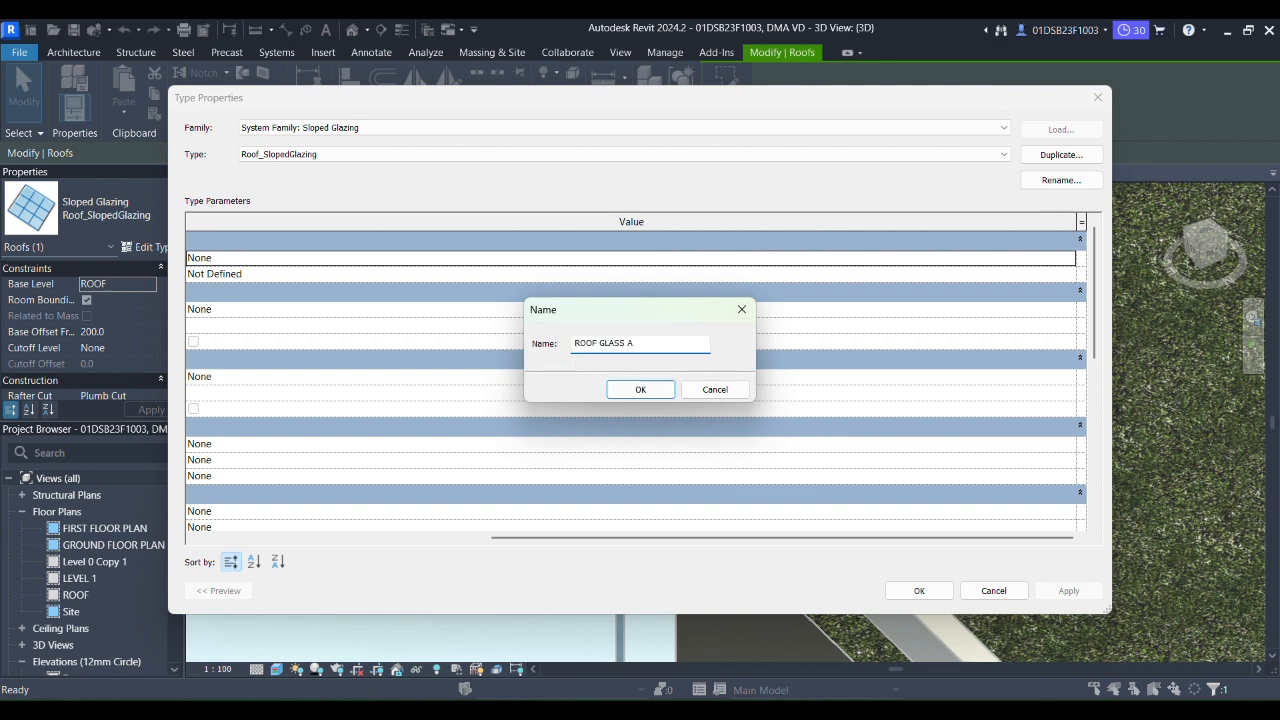
click(645, 390)
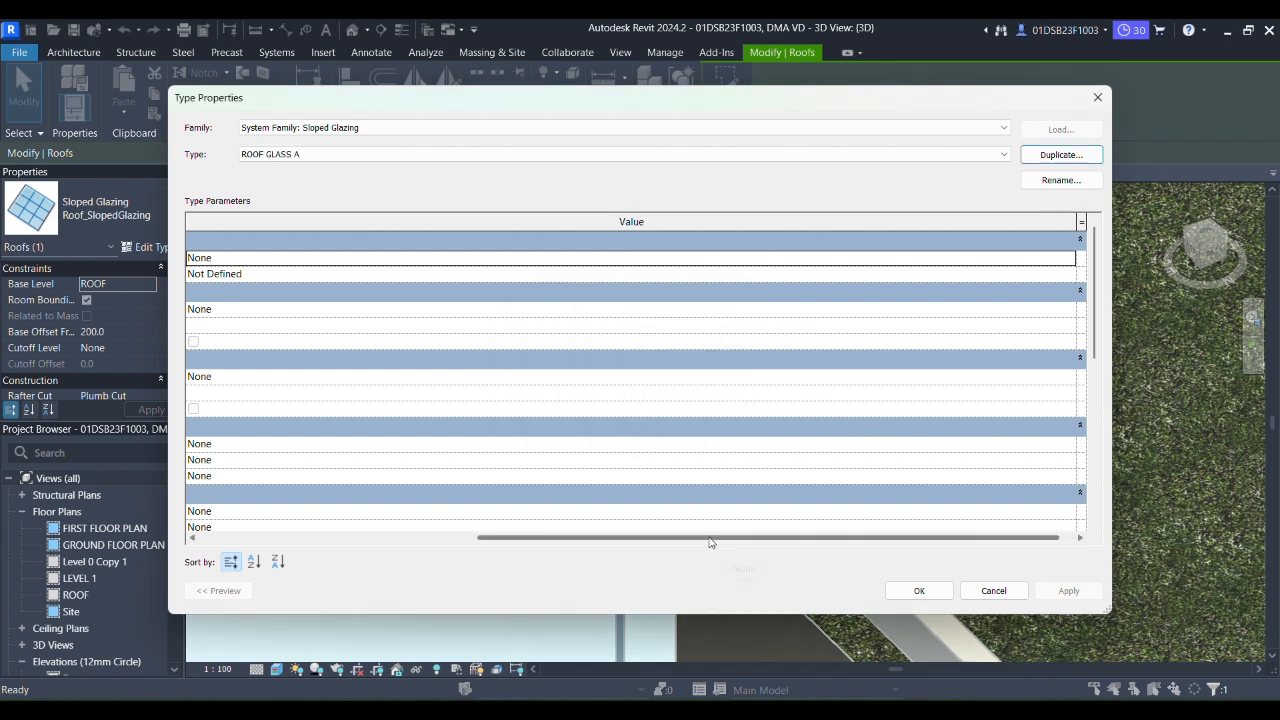
Set the Grid 2 layout of ROOF GLASS A to Fixed Distance with a spacing of 100, adjusted for mullion size.
click(730, 375)
click(1067, 377)
click(206, 409)
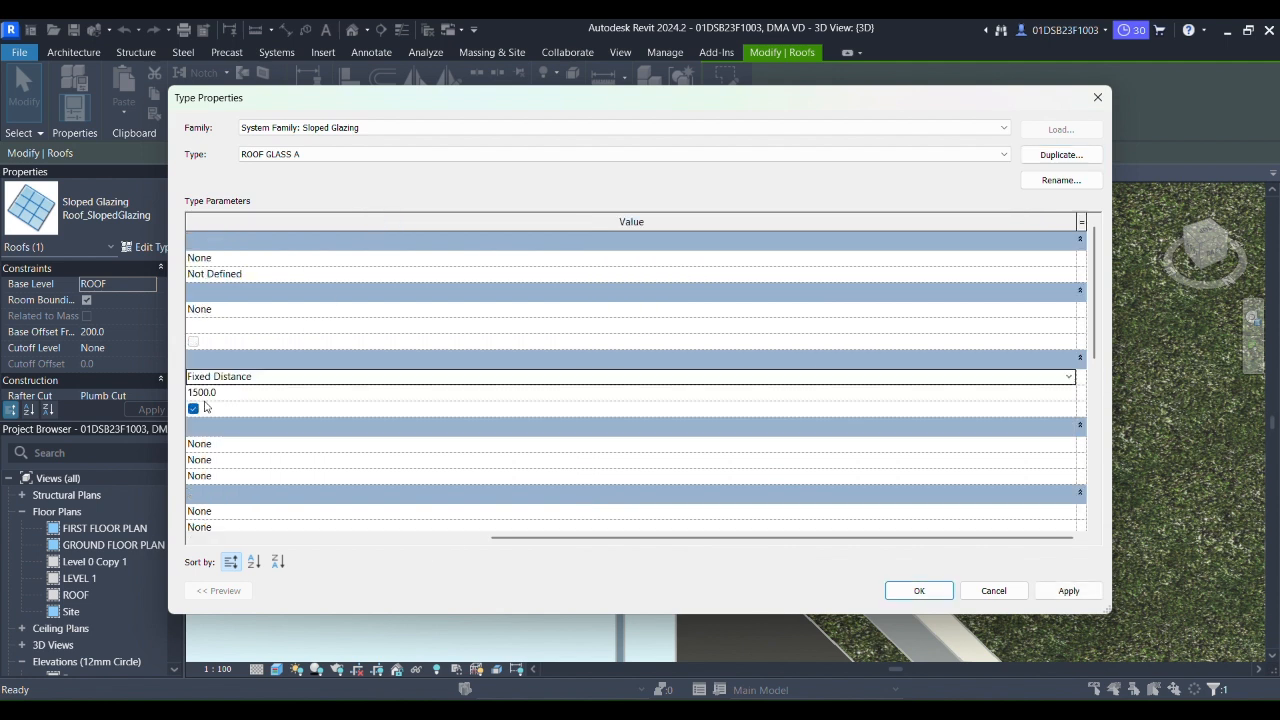
click(228, 393)
text(100)
key(Return)
Set the Grid 2 interior mullion to Rectangular Mullion : 30mm_Square and accept the type properties.
drag(600, 538, 294, 538)
scroll(236, 450, down, 2)
click(648, 445)
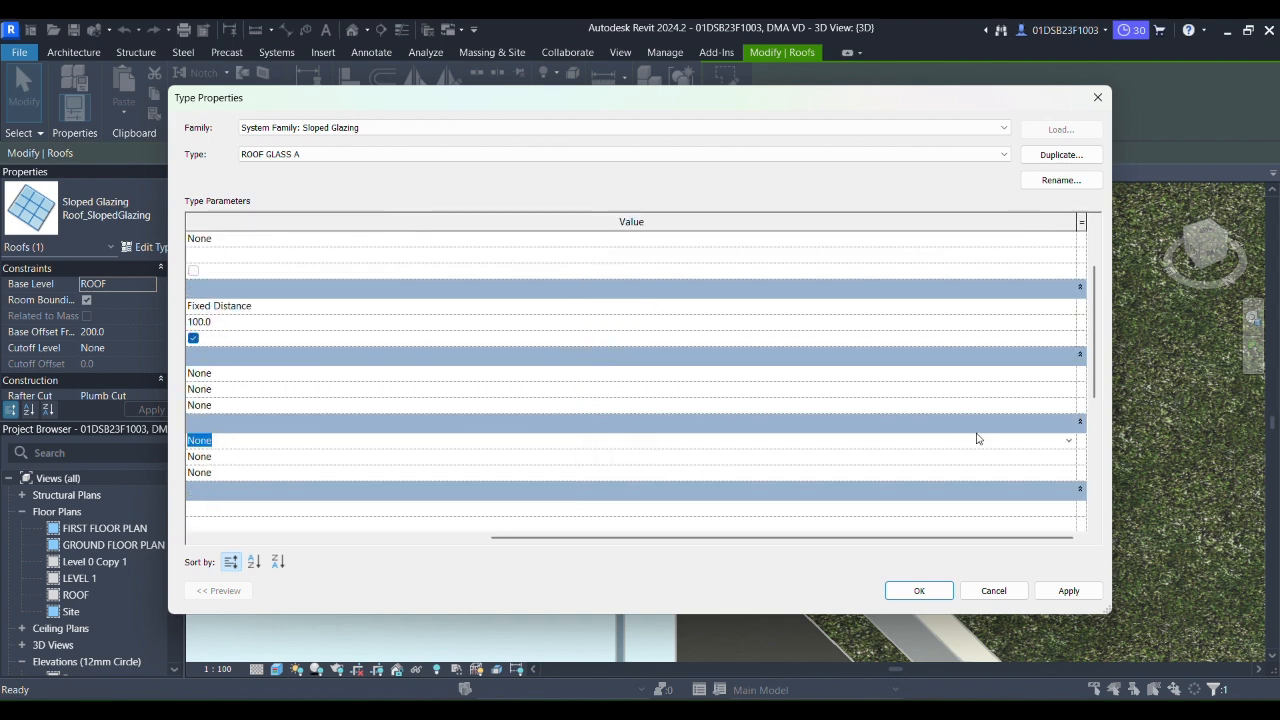
click(1070, 441)
click(369, 505)
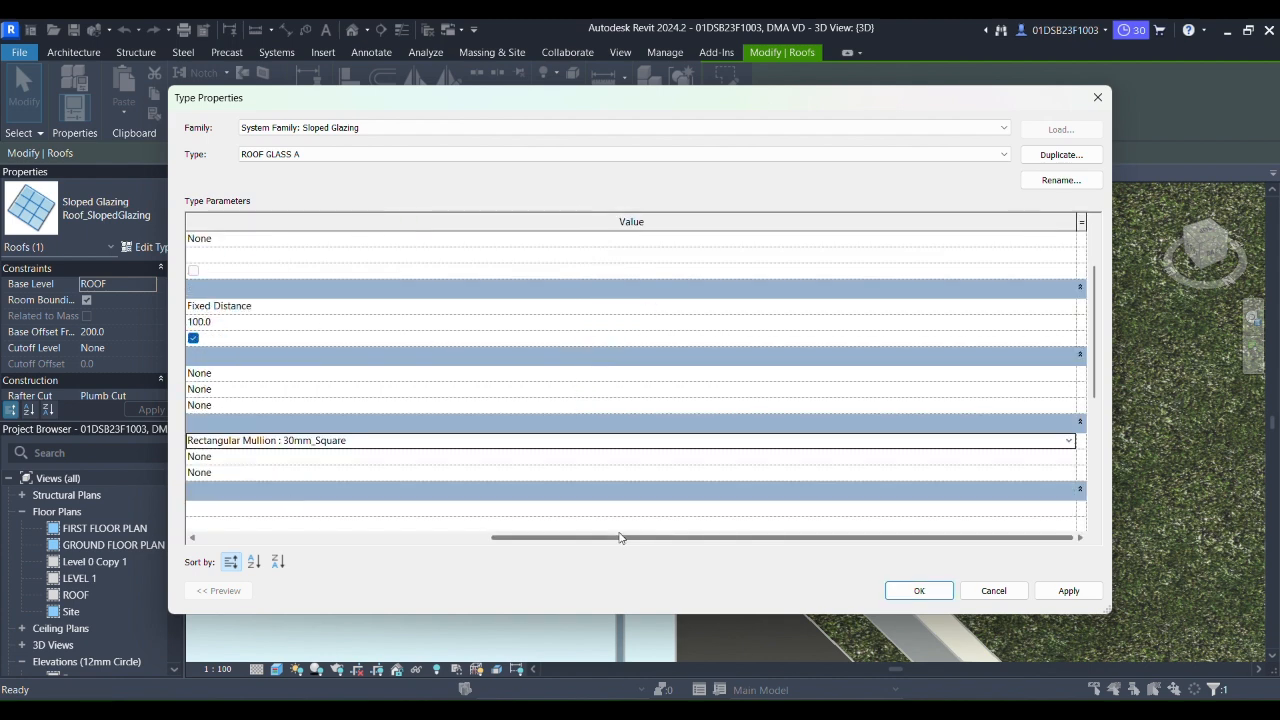
scroll(345, 277, down, 3)
scroll(709, 457, up, 5)
scroll(845, 524, down, 1)
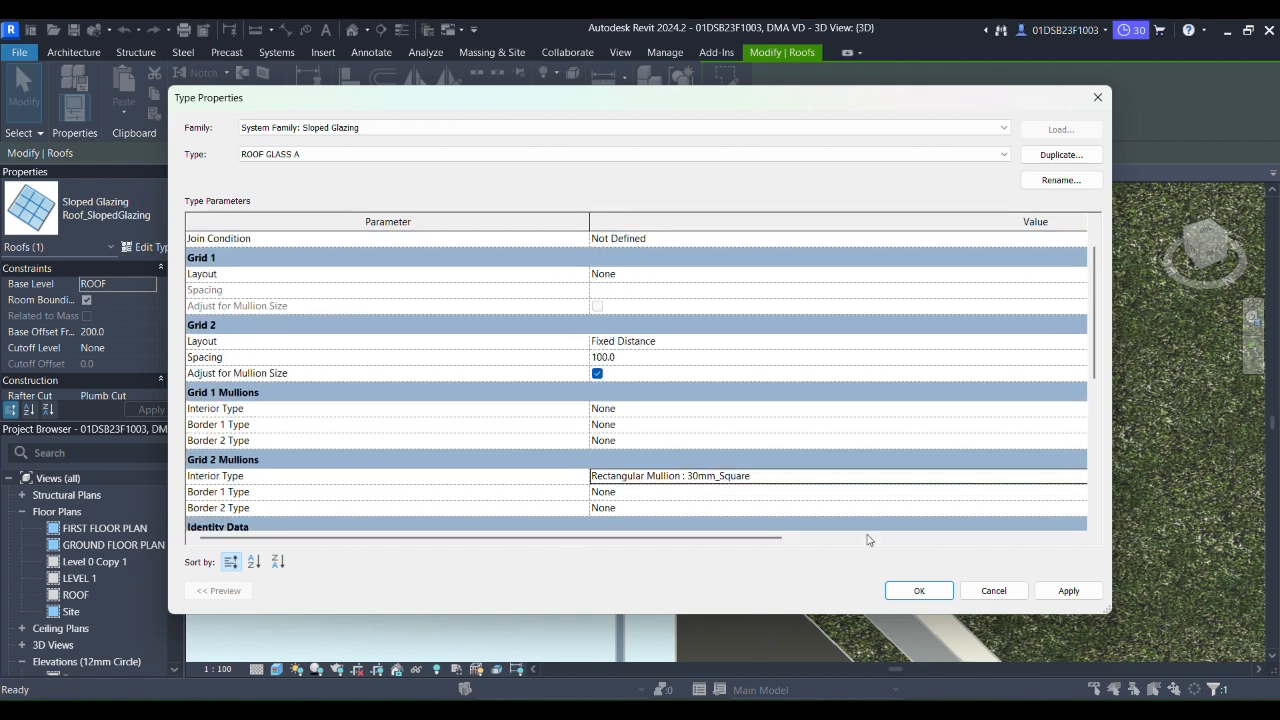
click(919, 591)
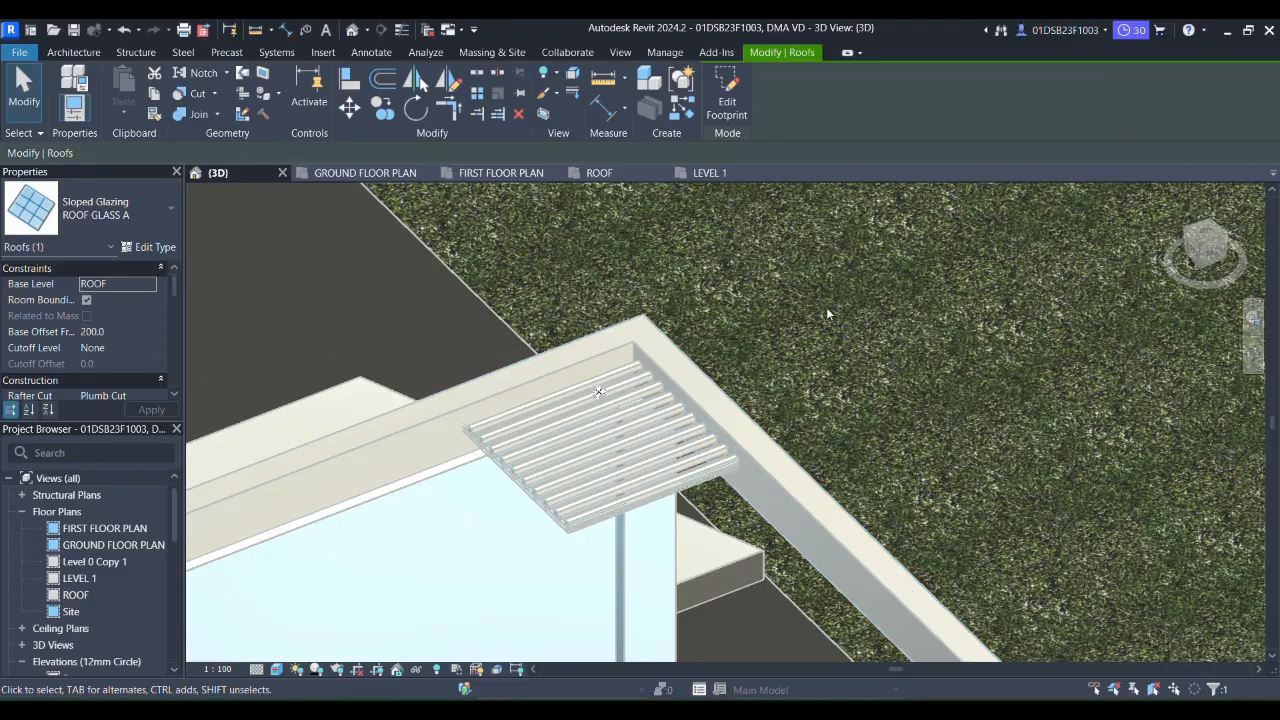
Set the Grid 2 angle of the corner glazing panel's grid layout to 45° so its slats run diagonally.
key(Escape)
shift+middle_drag(826, 307, 648, 556)
click(645, 561)
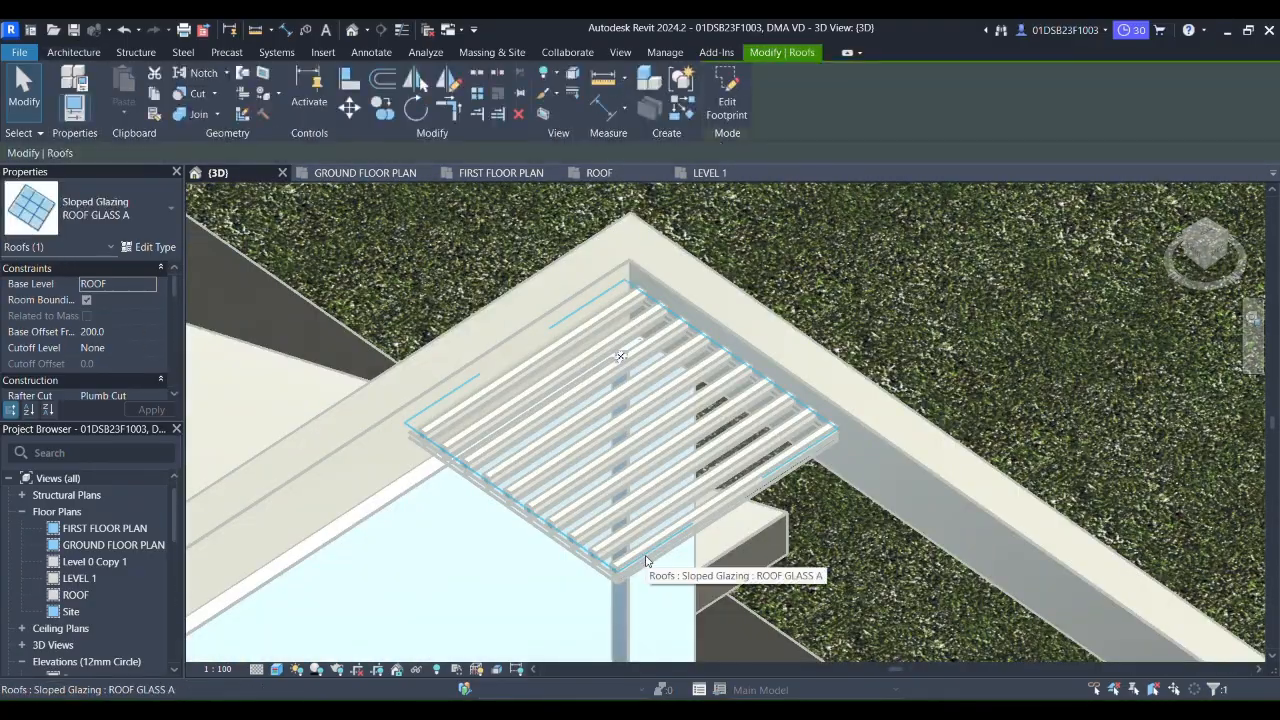
click(621, 358)
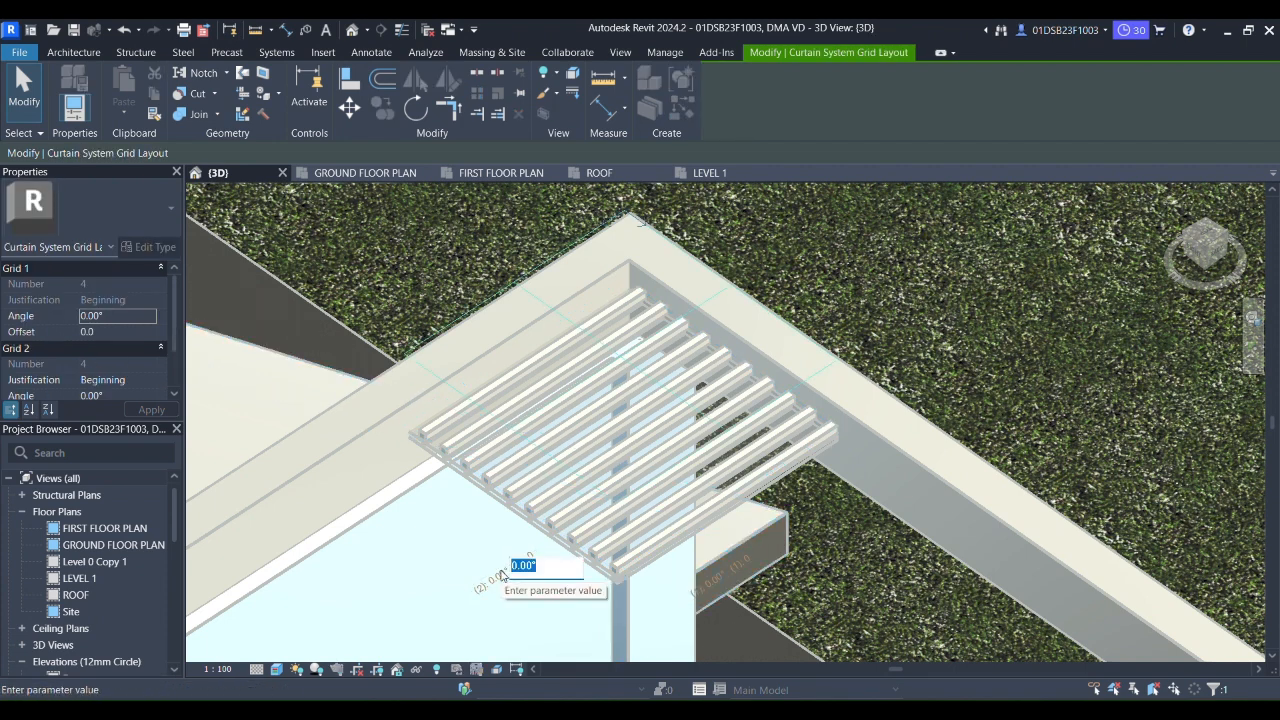
key(Return)
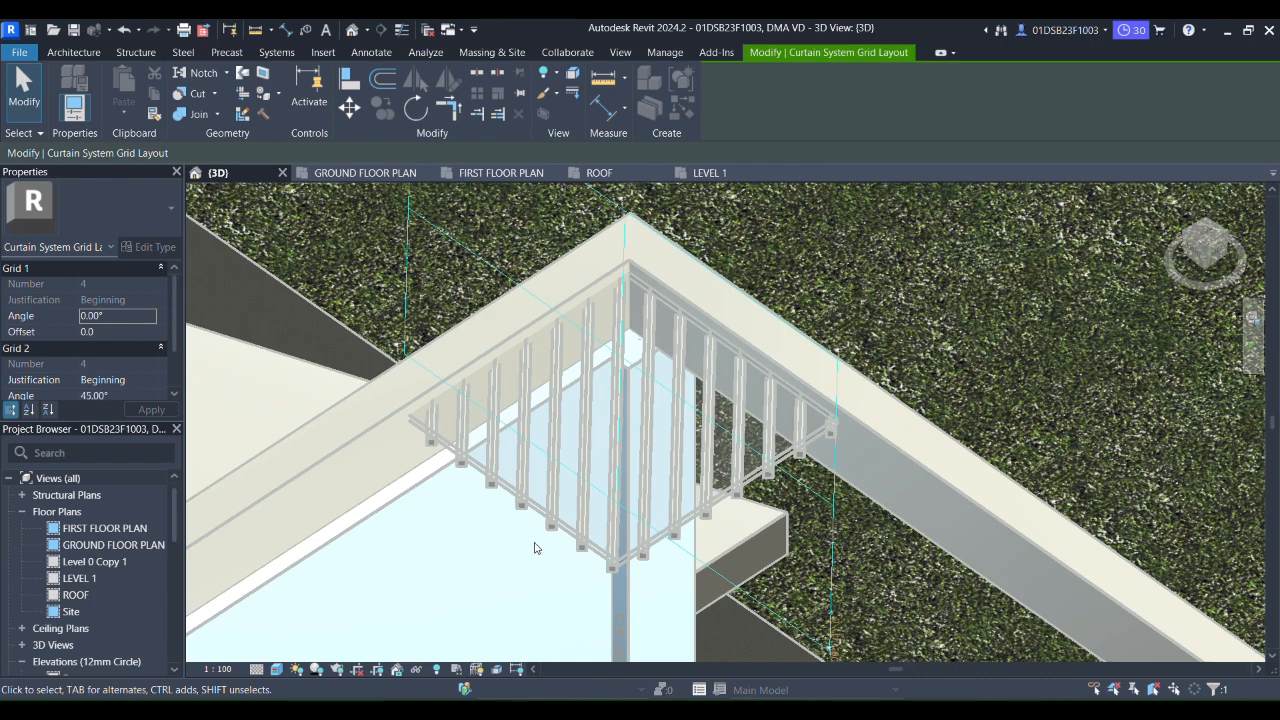
Place Rectangular Mullion 30mm_Square along the empty border grid lines of the diagonal corner panel.
shift+middle_drag(534, 548, 500, 466)
click(500, 466)
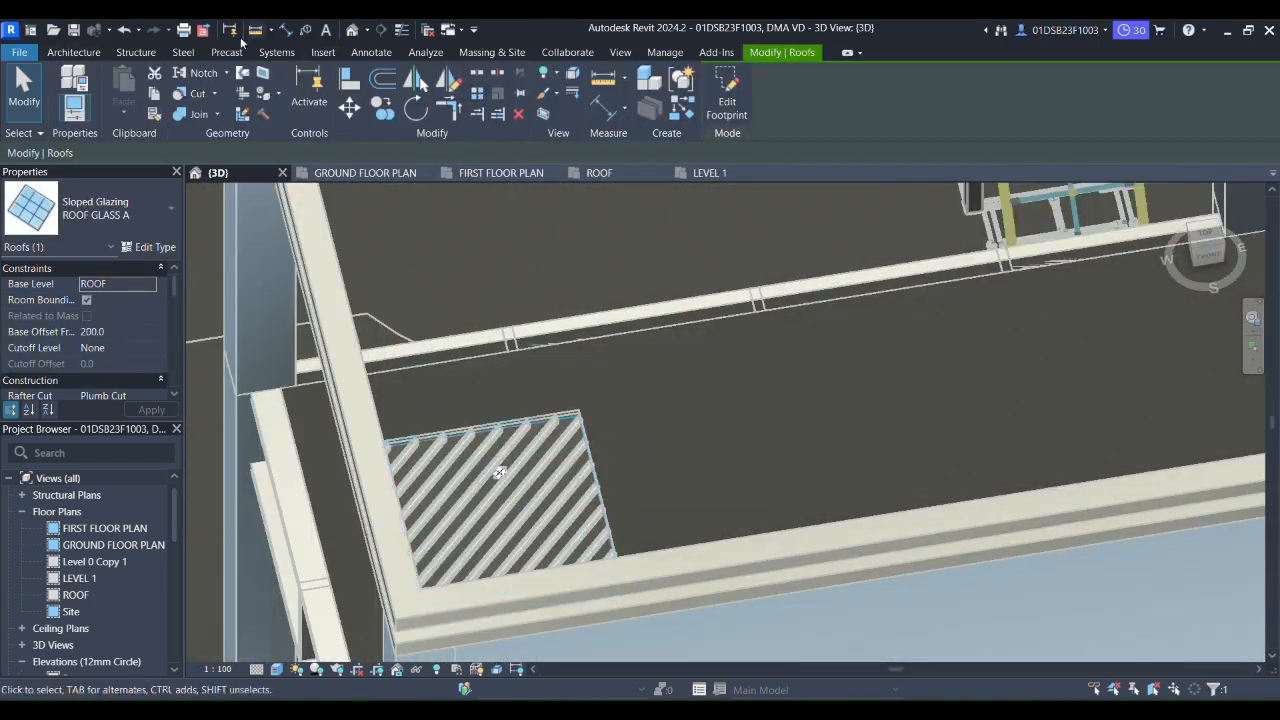
click(74, 52)
click(495, 95)
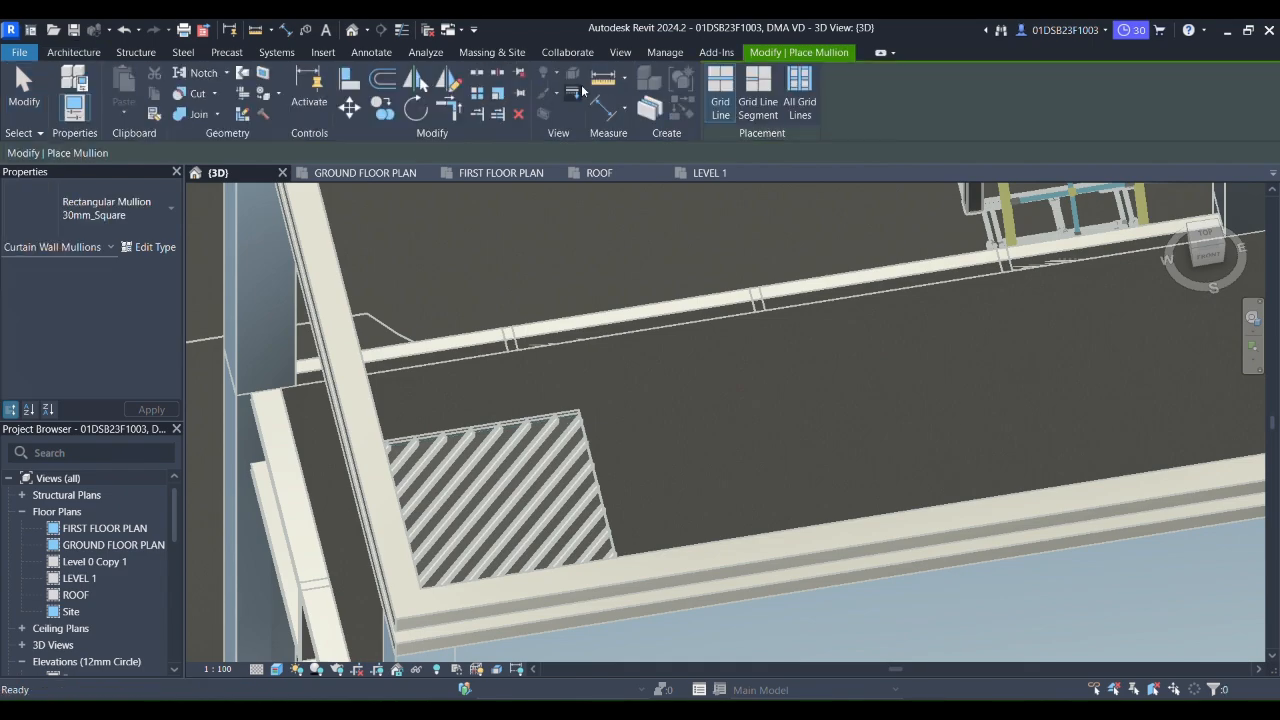
shift+middle_drag(505, 416, 560, 550)
scroll(562, 553, up, 3)
click(562, 553)
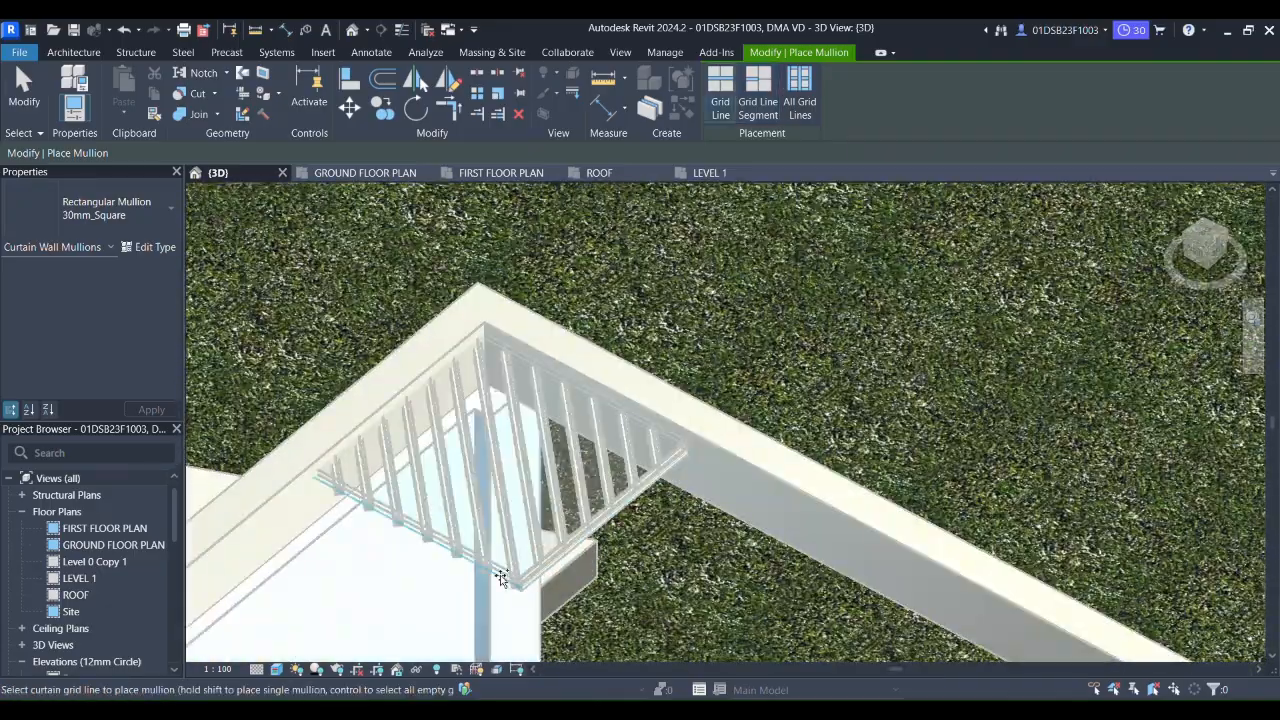
scroll(501, 577, down, 2)
shift+middle_drag(503, 577, 906, 563)
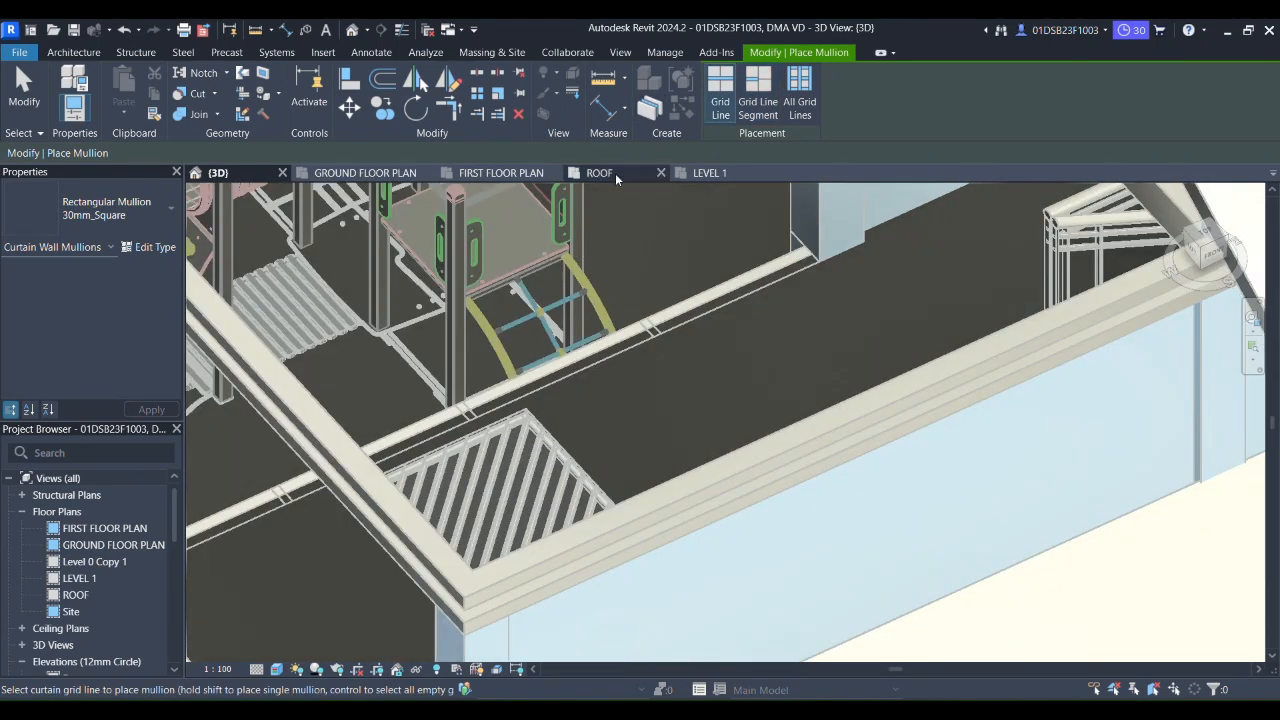
In the ROOF plan, copy the complete diagonal panel four times end to end along the frame beam up to the house wall.
click(614, 174)
scroll(334, 580, up, 4)
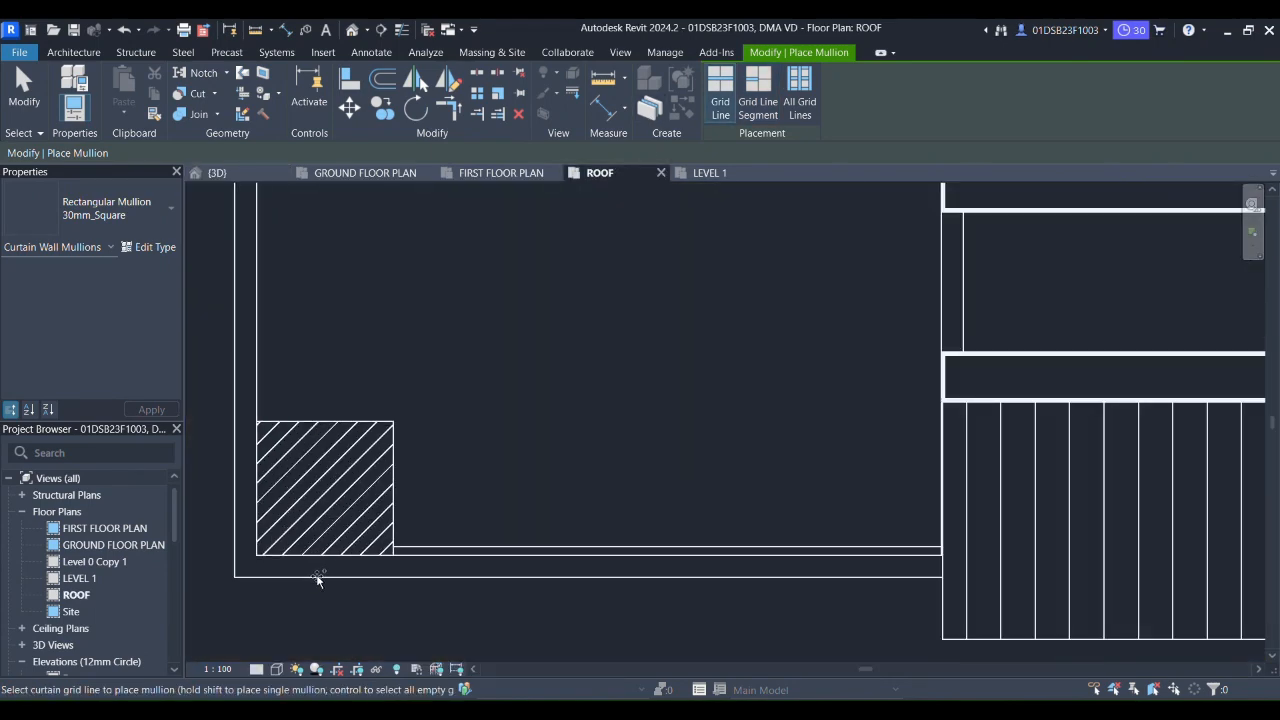
click(35, 94)
middle_drag(247, 471, 498, 460)
drag(406, 341, 782, 641)
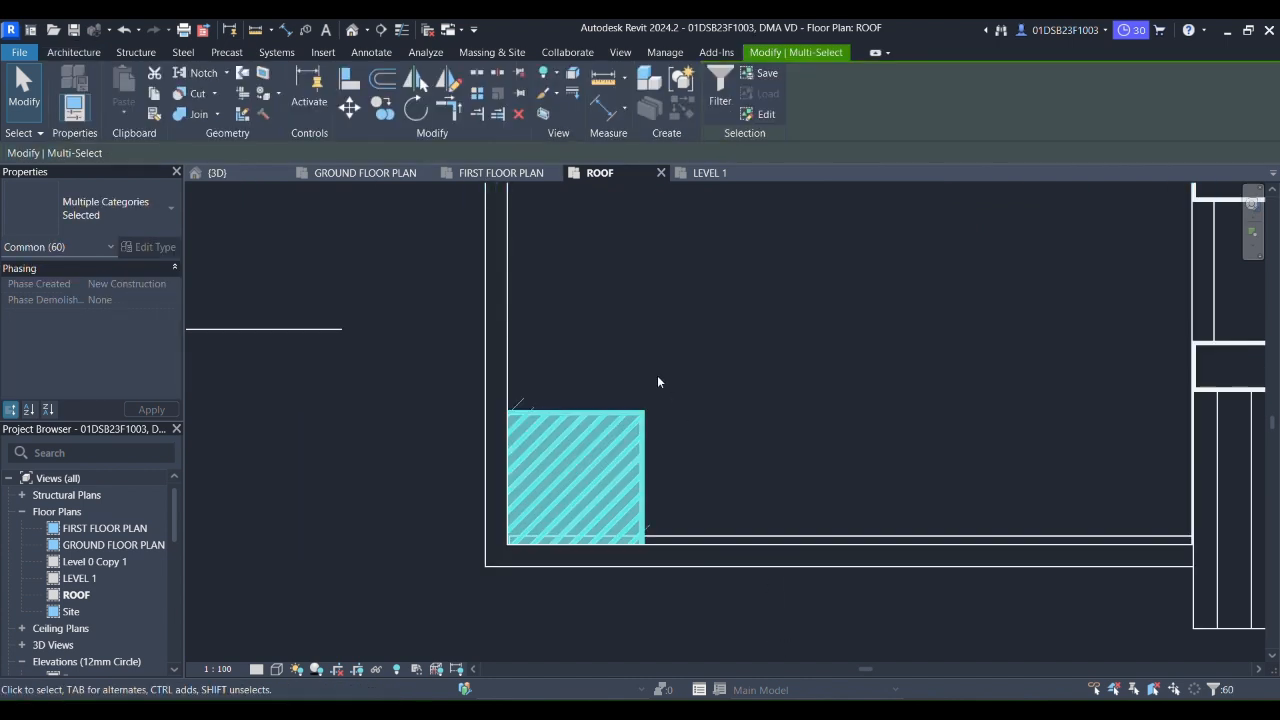
click(383, 108)
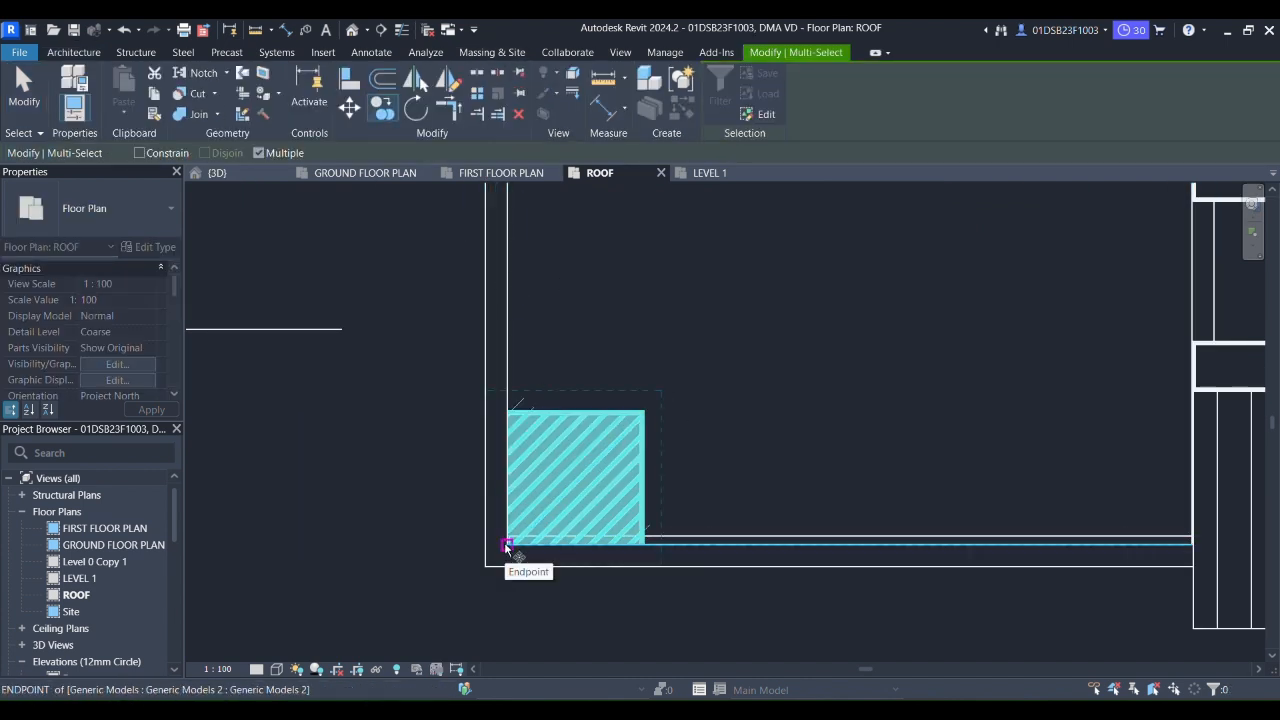
click(645, 411)
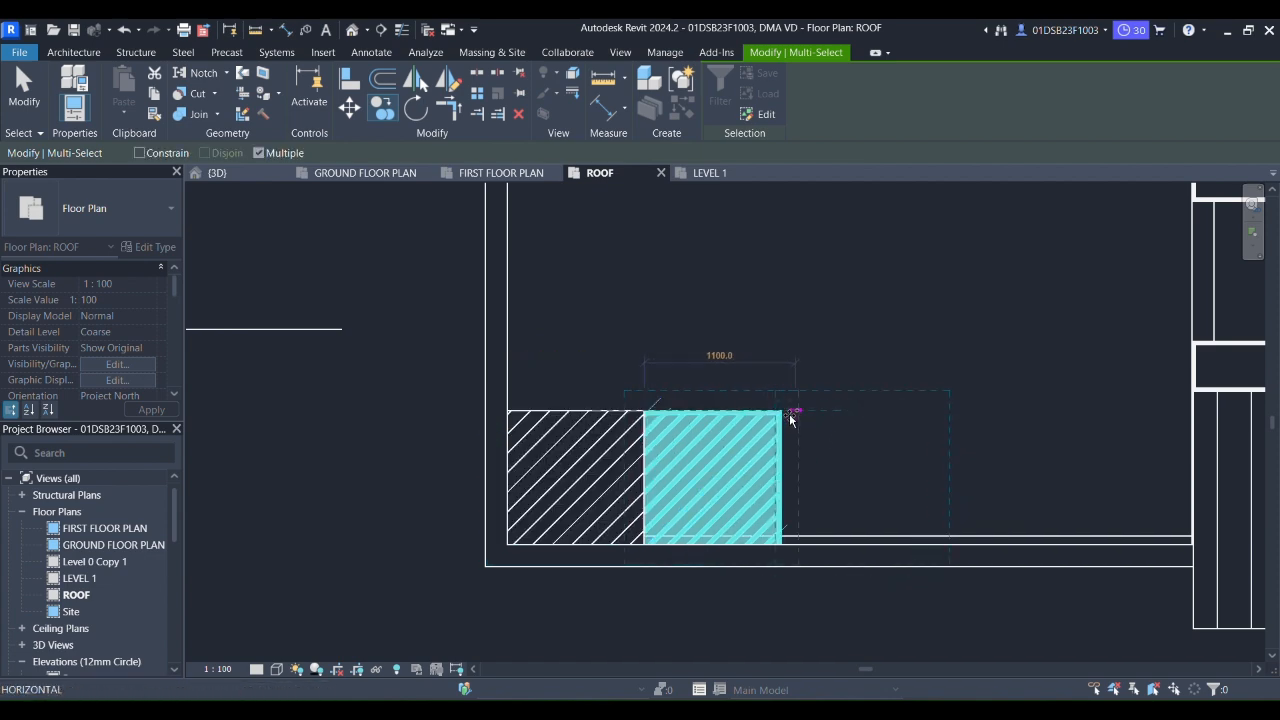
click(781, 411)
click(918, 411)
click(1055, 411)
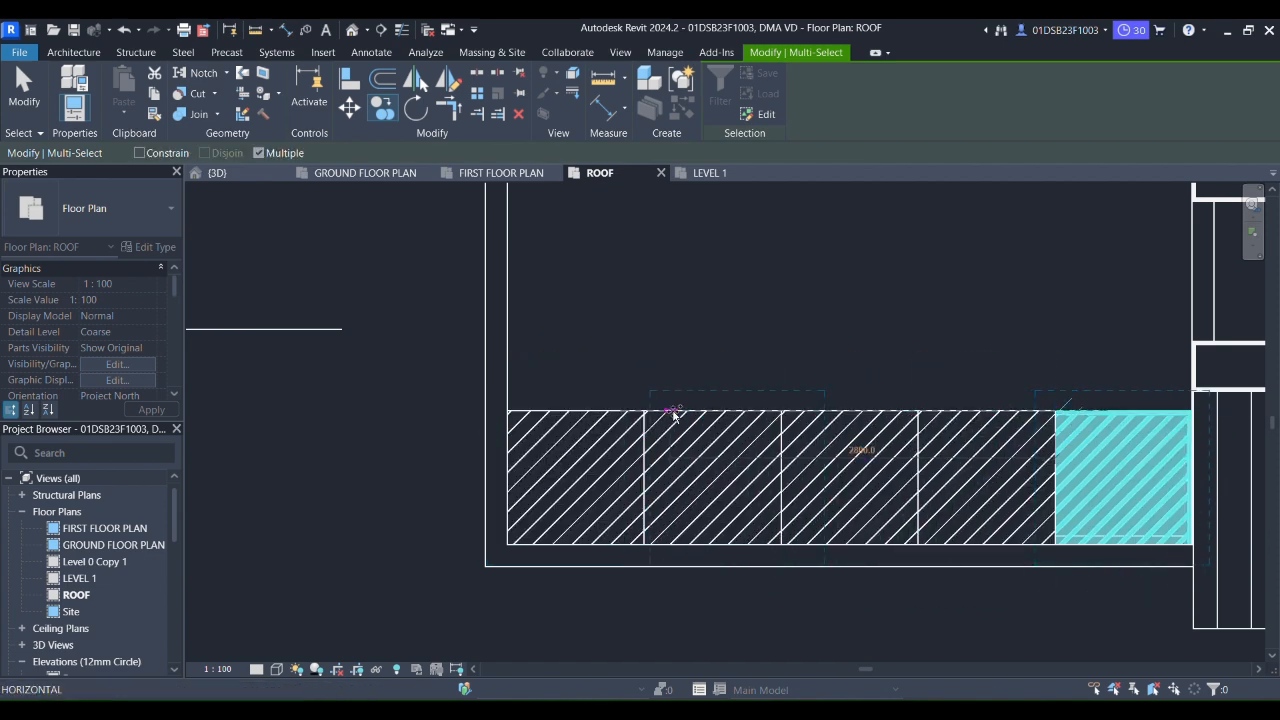
In the 3D view, set the second panel's Grid 2 angle to 0° and delete the mullions that lose their grid lines.
click(217, 172)
scroll(655, 472, up, 4)
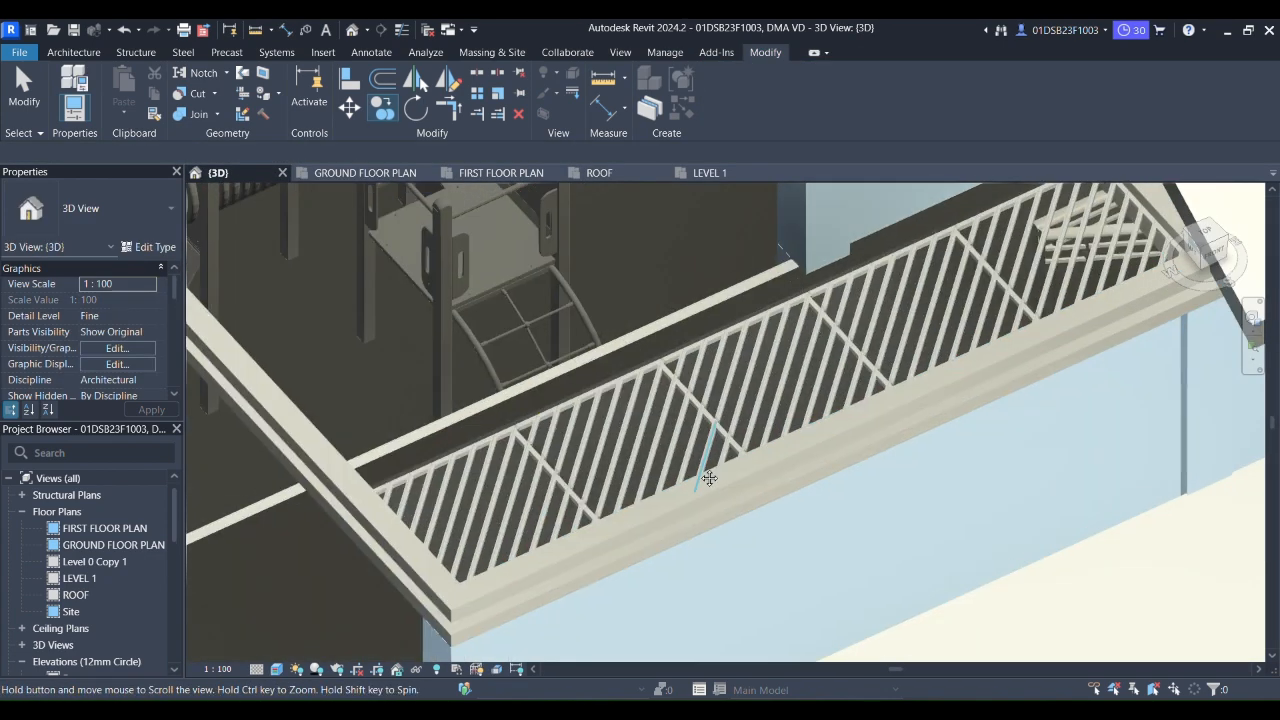
mouse_move(655, 472)
shift+middle_down()
mouse_move(763, 511)
mouse_move(654, 503)
mouse_move(632, 408)
shift+middle_up()
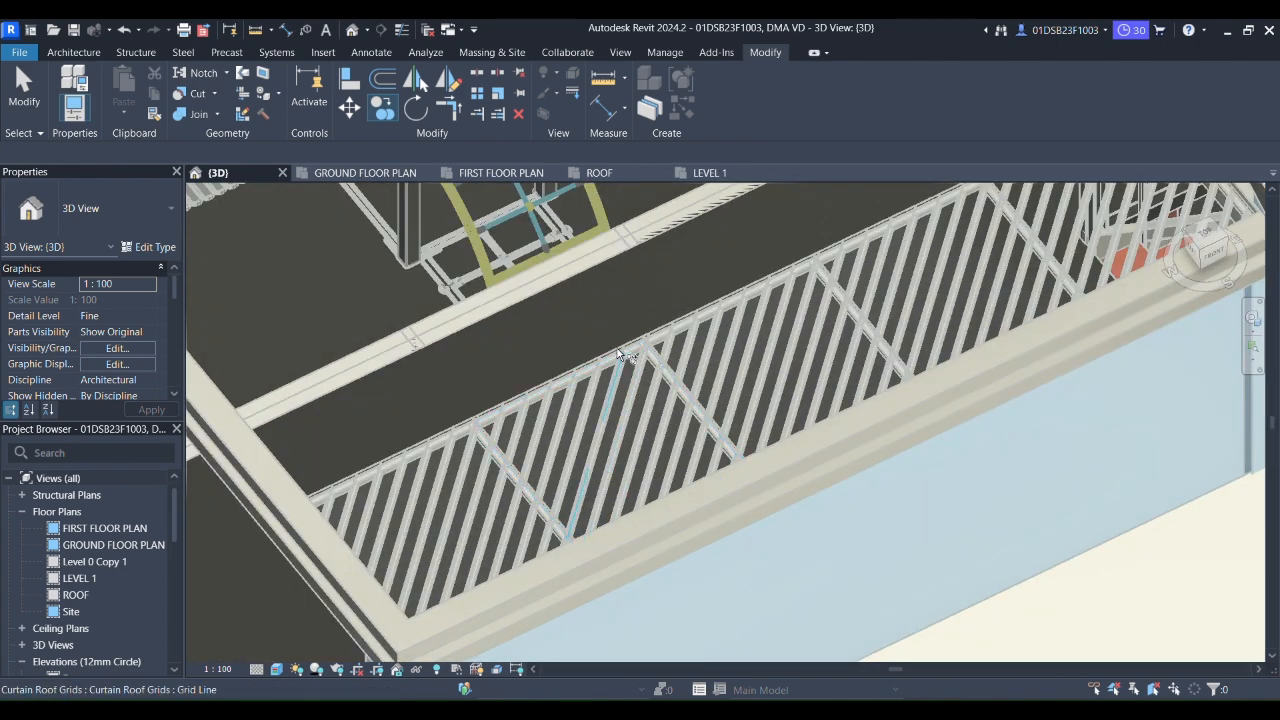
click(29, 96)
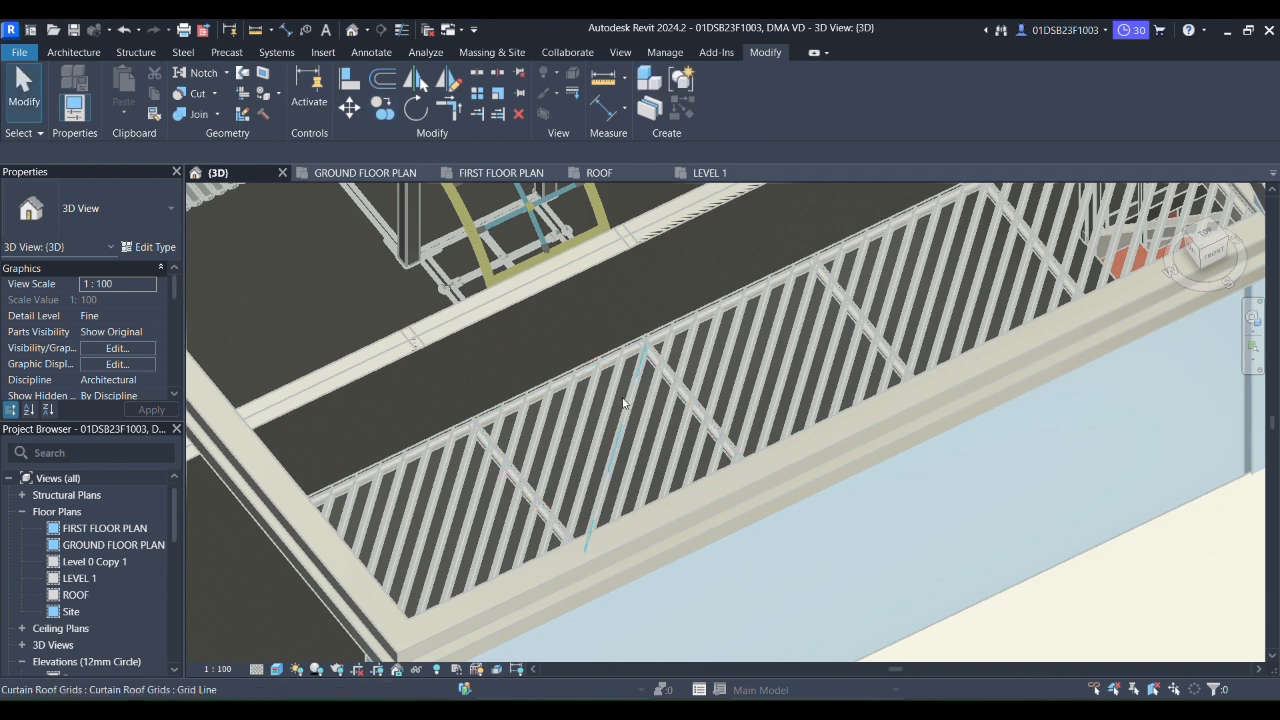
click(614, 356)
click(611, 404)
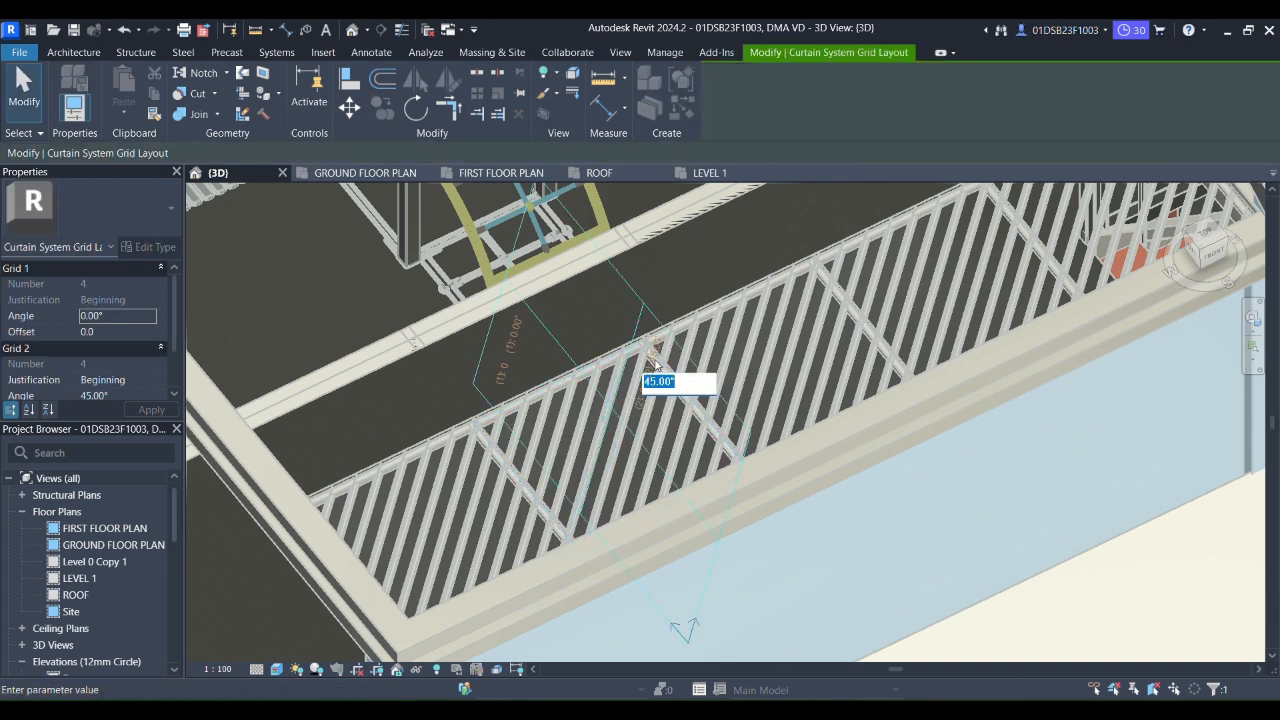
key(Return)
click(997, 677)
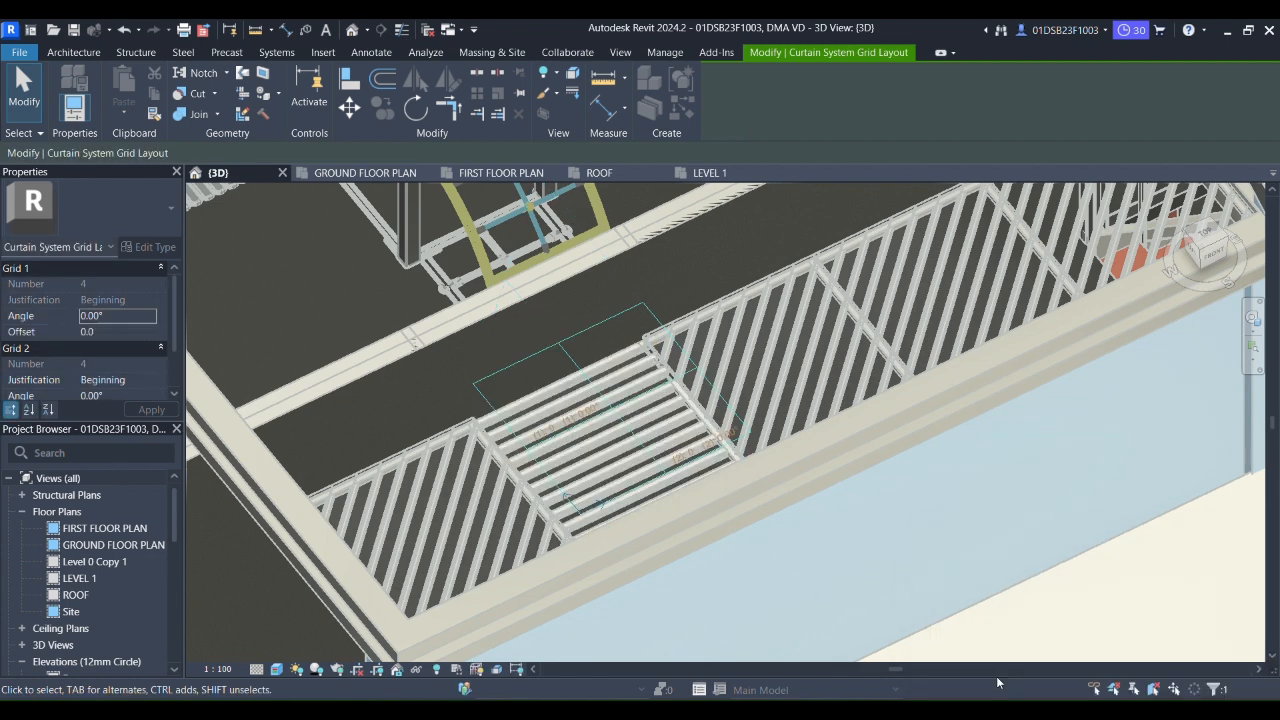
Place Rectangular Mullion 30mm_Square on the empty border grid line segments of the second panel.
click(74, 52)
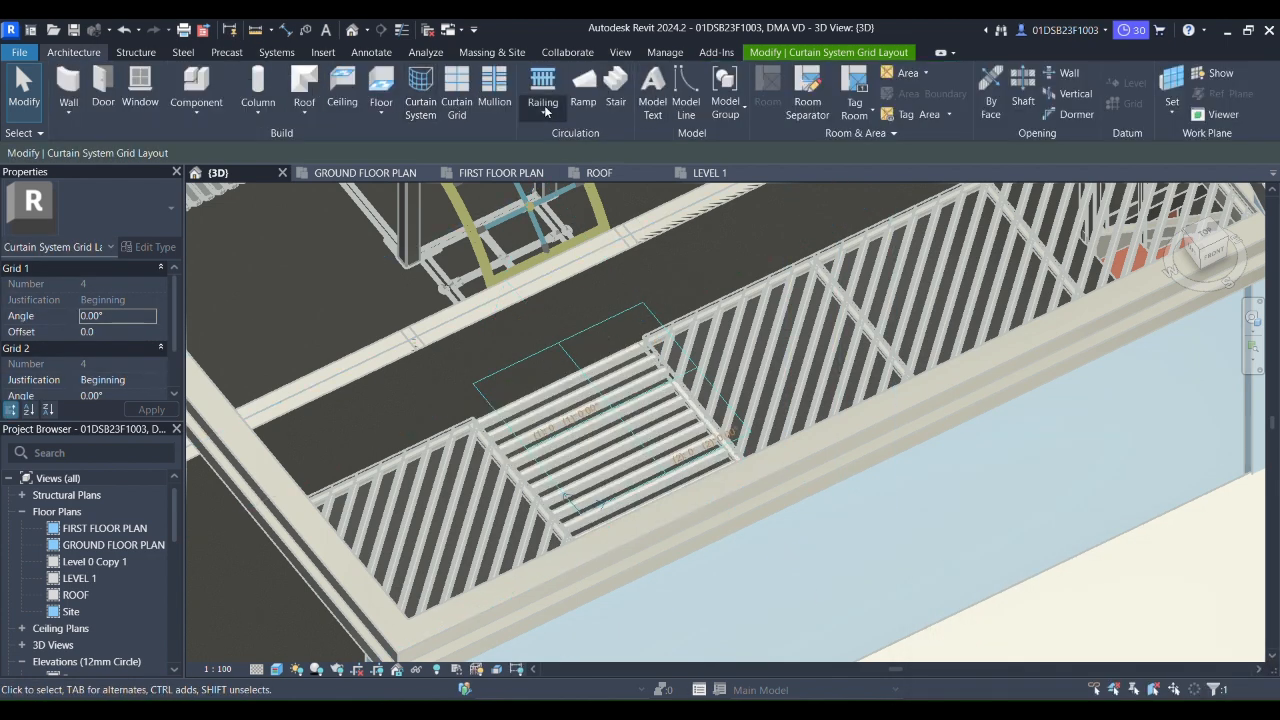
click(498, 100)
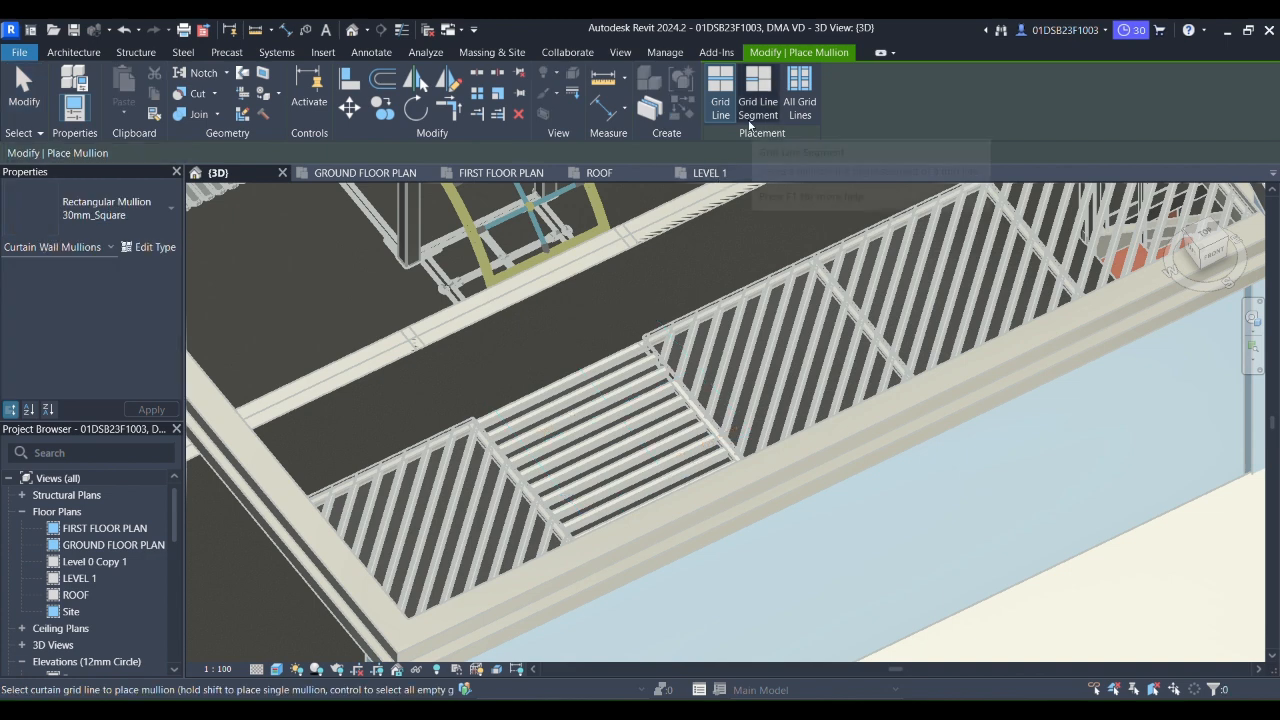
scroll(640, 352, up, 5)
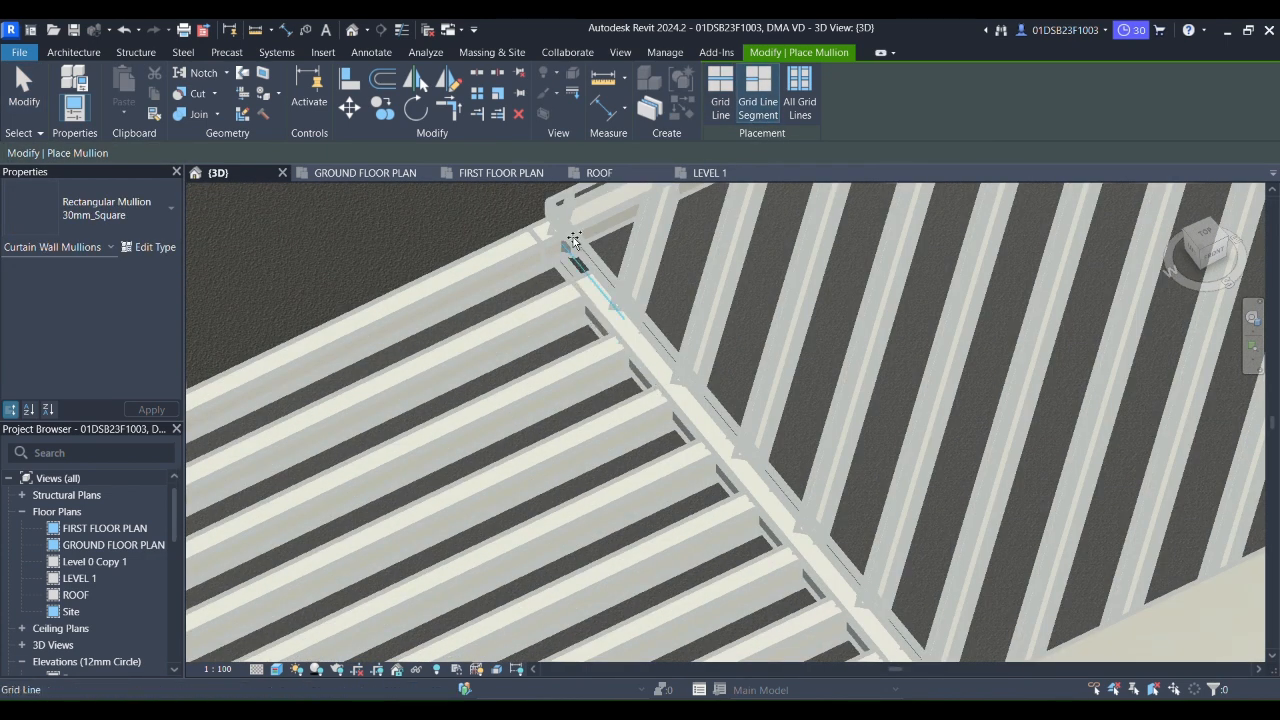
scroll(540, 312, down, 2)
Set the fourth panel's Grid 2 angle to 0° and delete the mullions that lose their grid lines.
middle_drag(520, 308, 955, 175)
scroll(914, 394, down, 2)
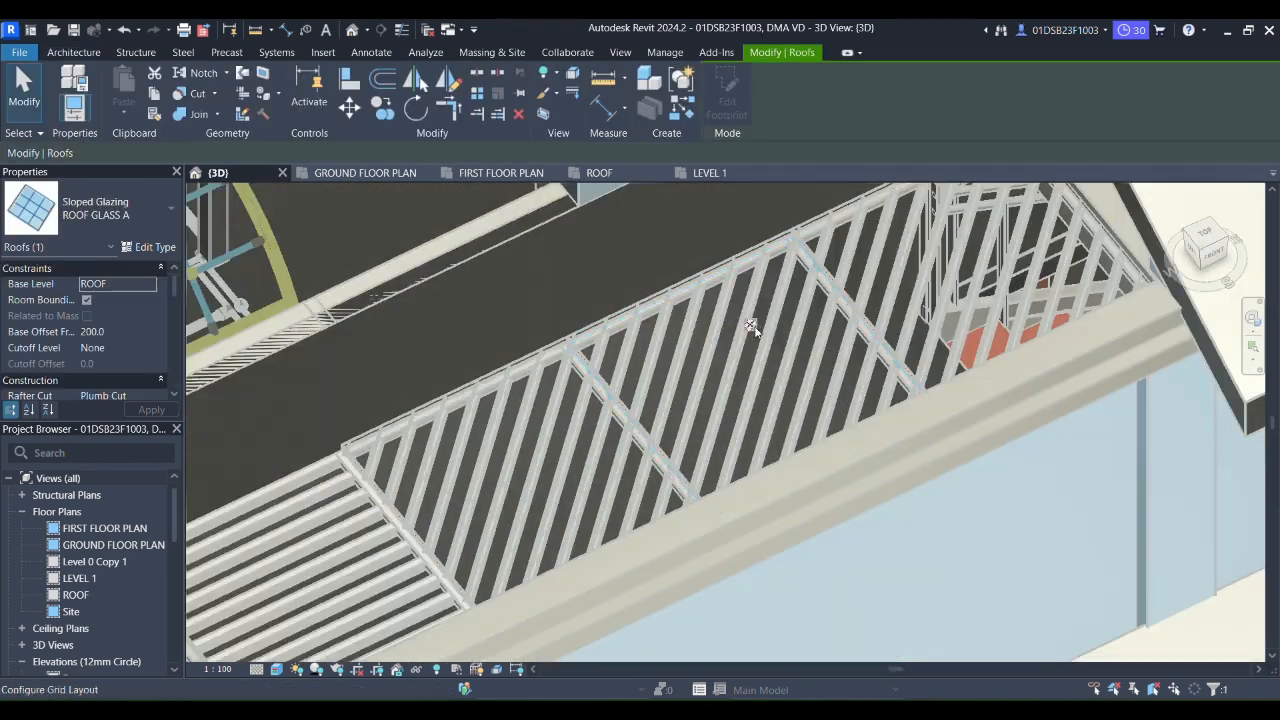
click(638, 272)
click(805, 270)
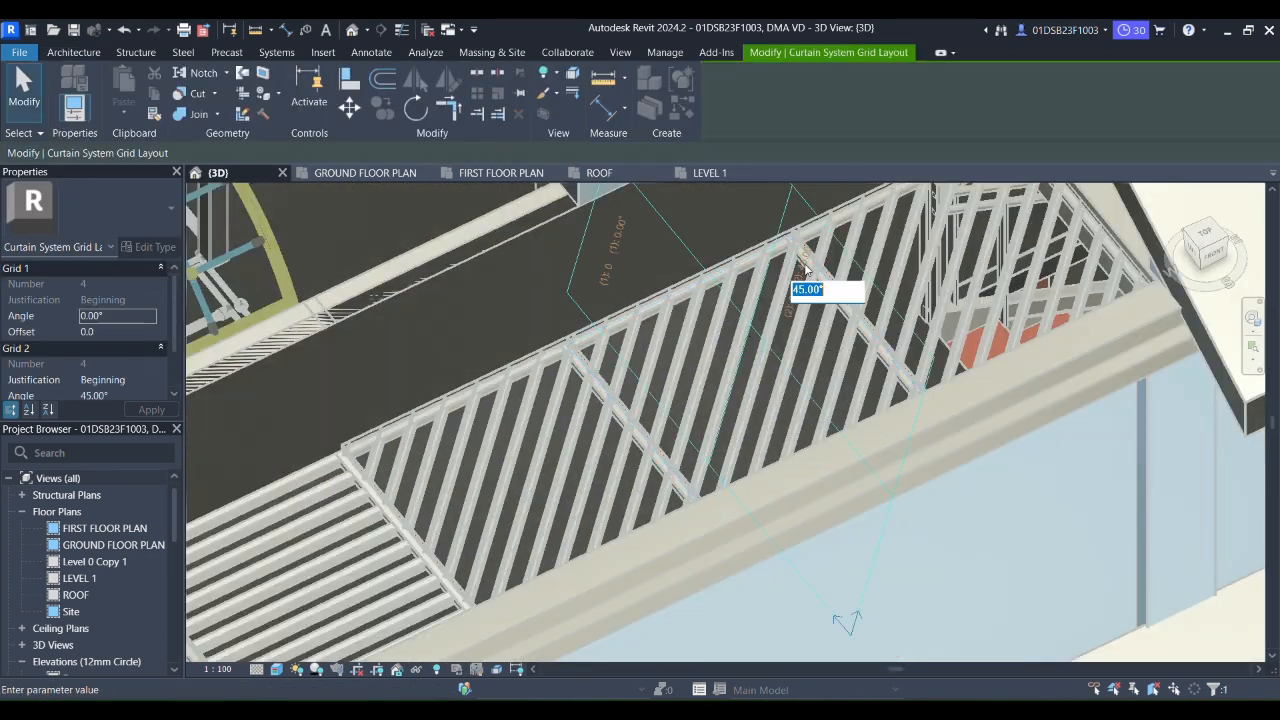
text(0)
key(Return)
click(1020, 678)
Place Rectangular Mullion 30mm_Square on the missing border grid line segments of the fourth panel.
click(68, 52)
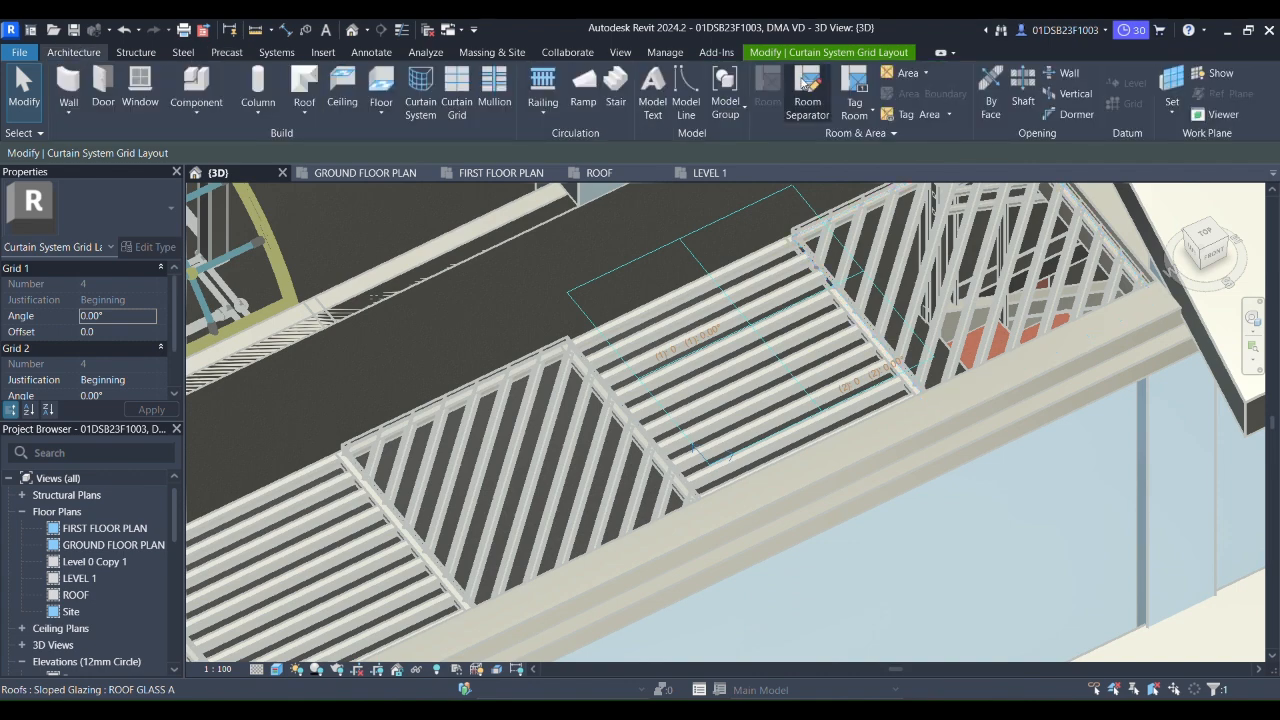
click(495, 88)
scroll(815, 265, up, 5)
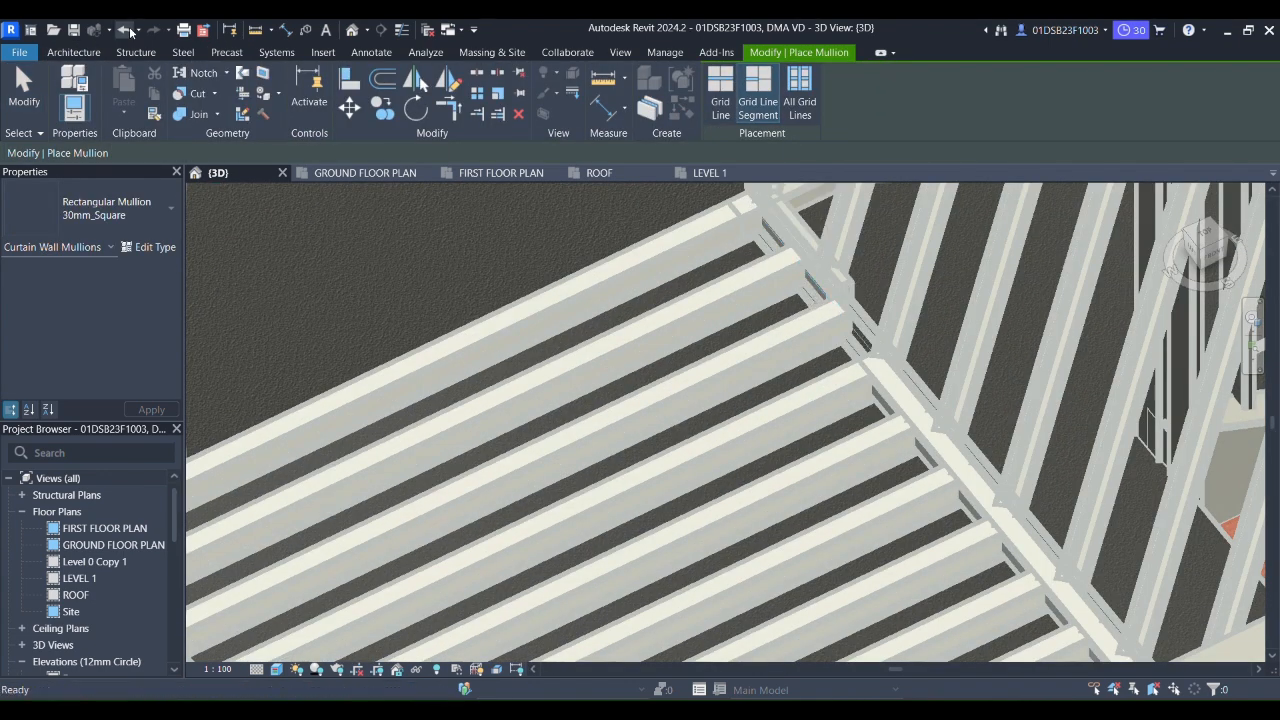
click(758, 100)
click(809, 312)
click(843, 338)
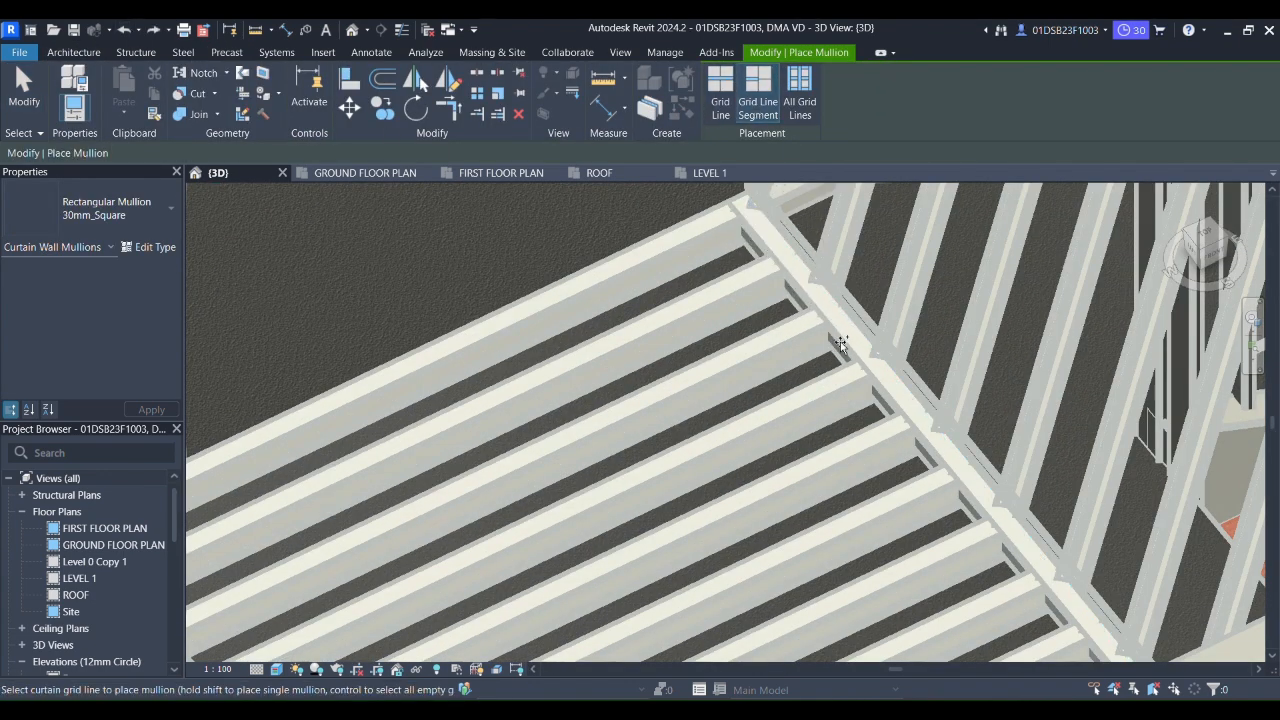
In the ROOF plan, filter the finished panel row to Roofs only and copy its five panels directly above as a second row.
scroll(843, 338, down, 5)
click(599, 173)
scroll(248, 392, down, 1)
drag(269, 342, 1000, 547)
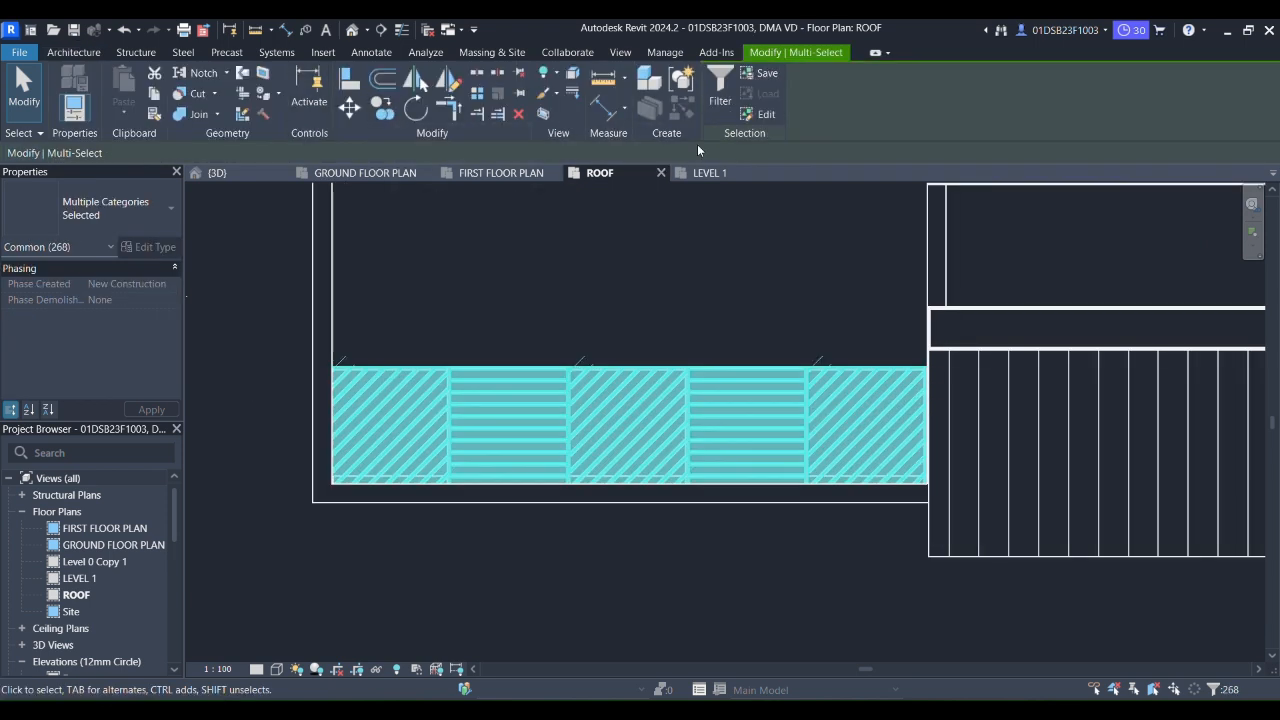
click(720, 85)
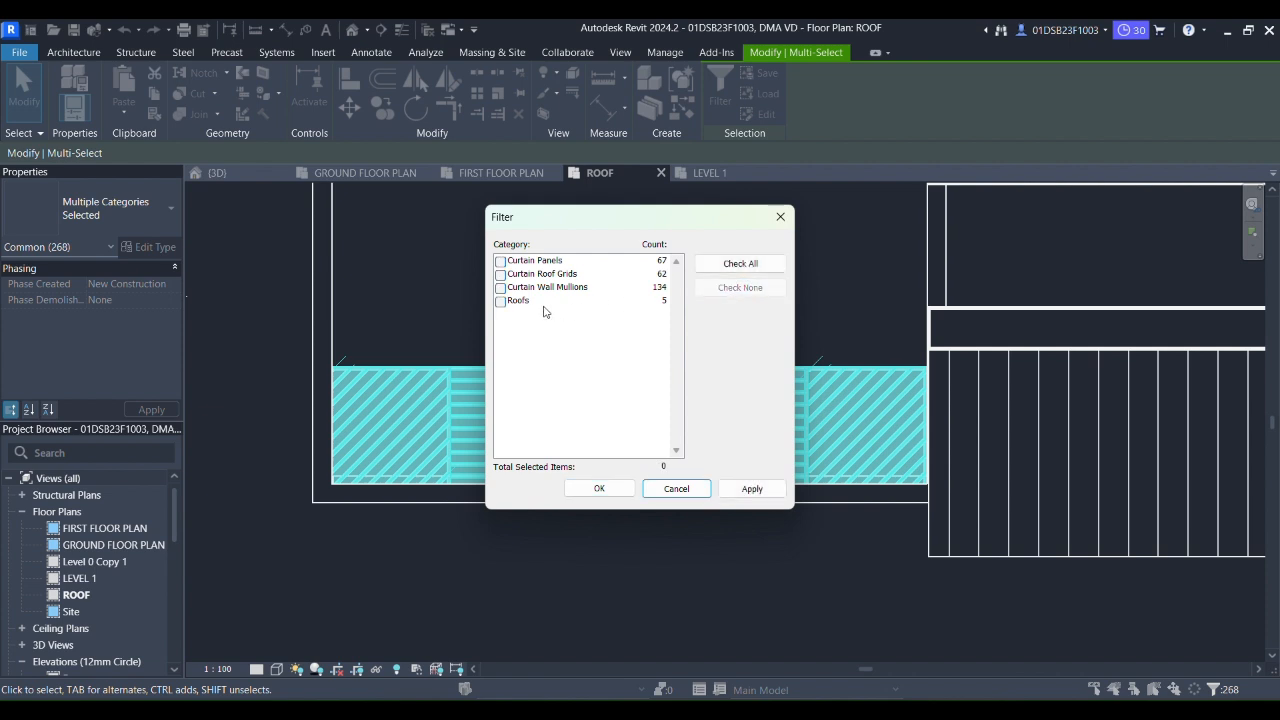
click(603, 488)
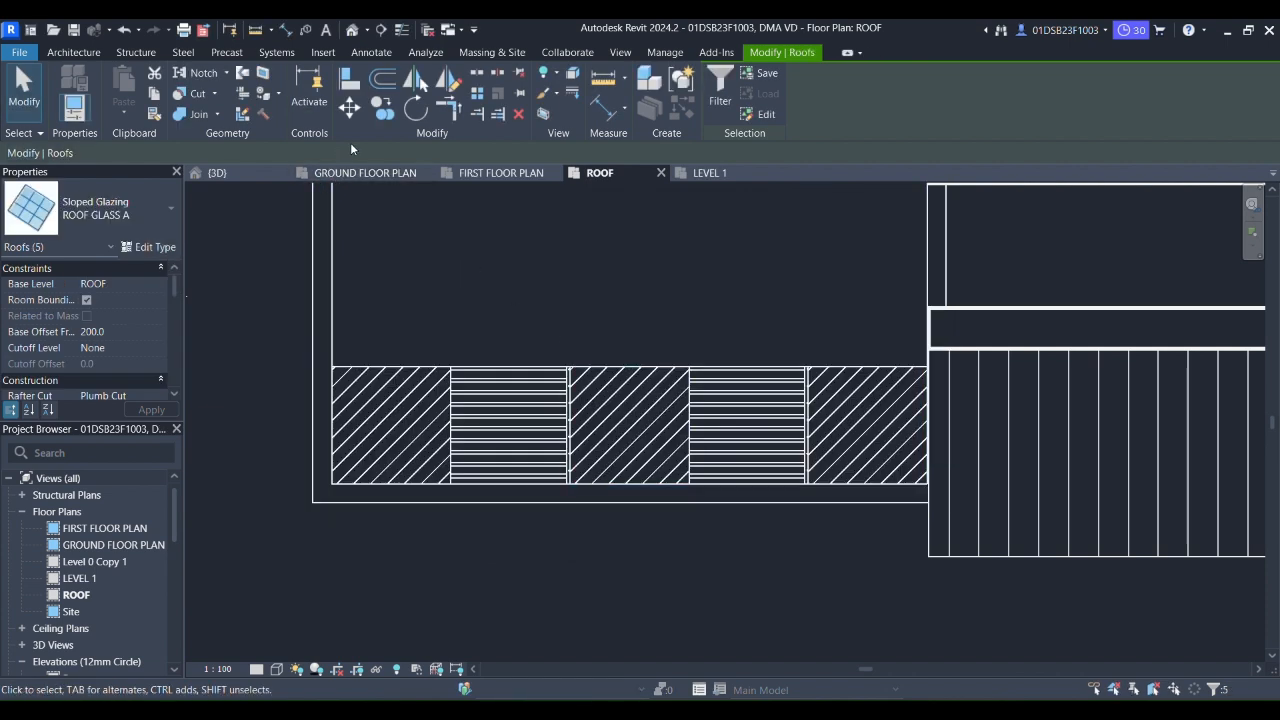
click(382, 108)
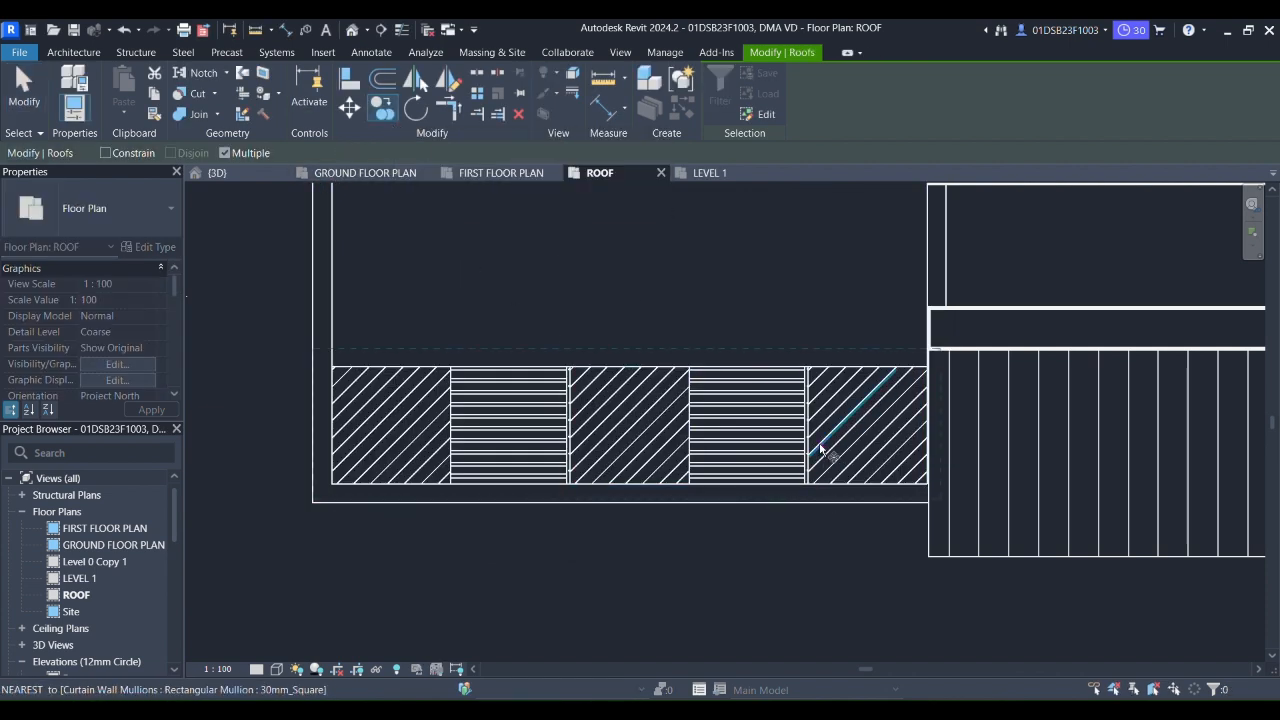
click(332, 484)
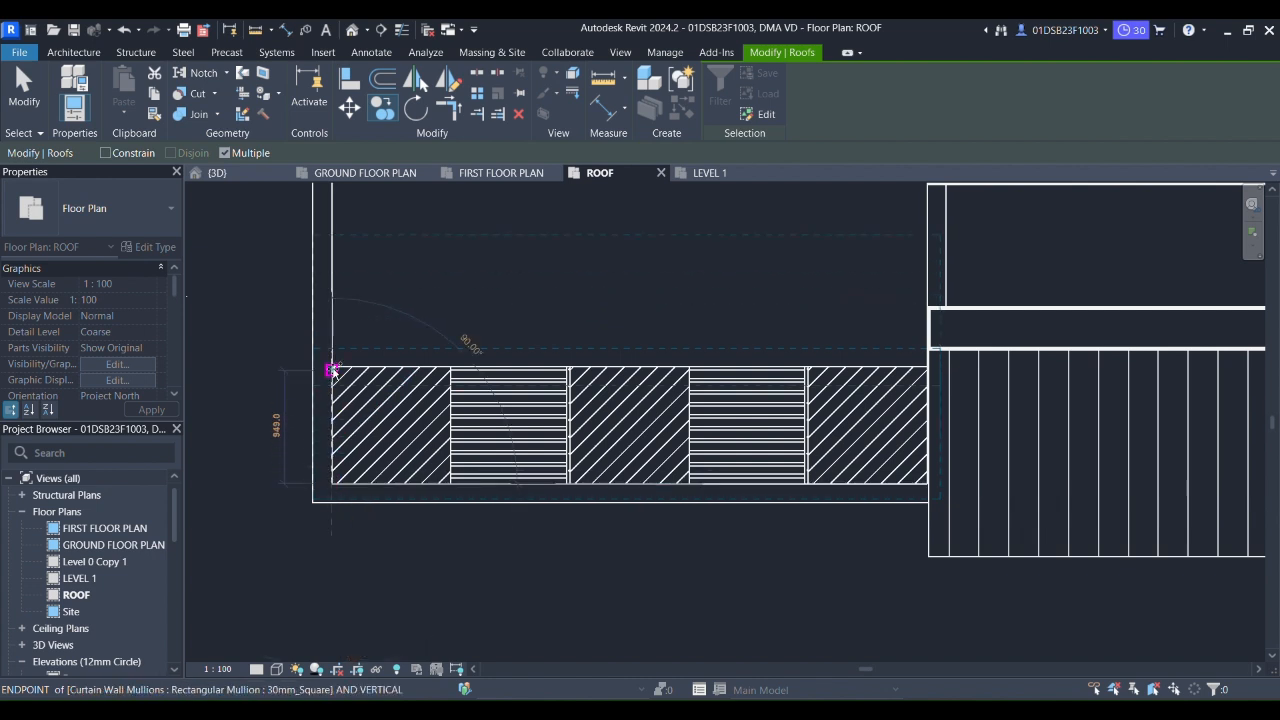
click(332, 366)
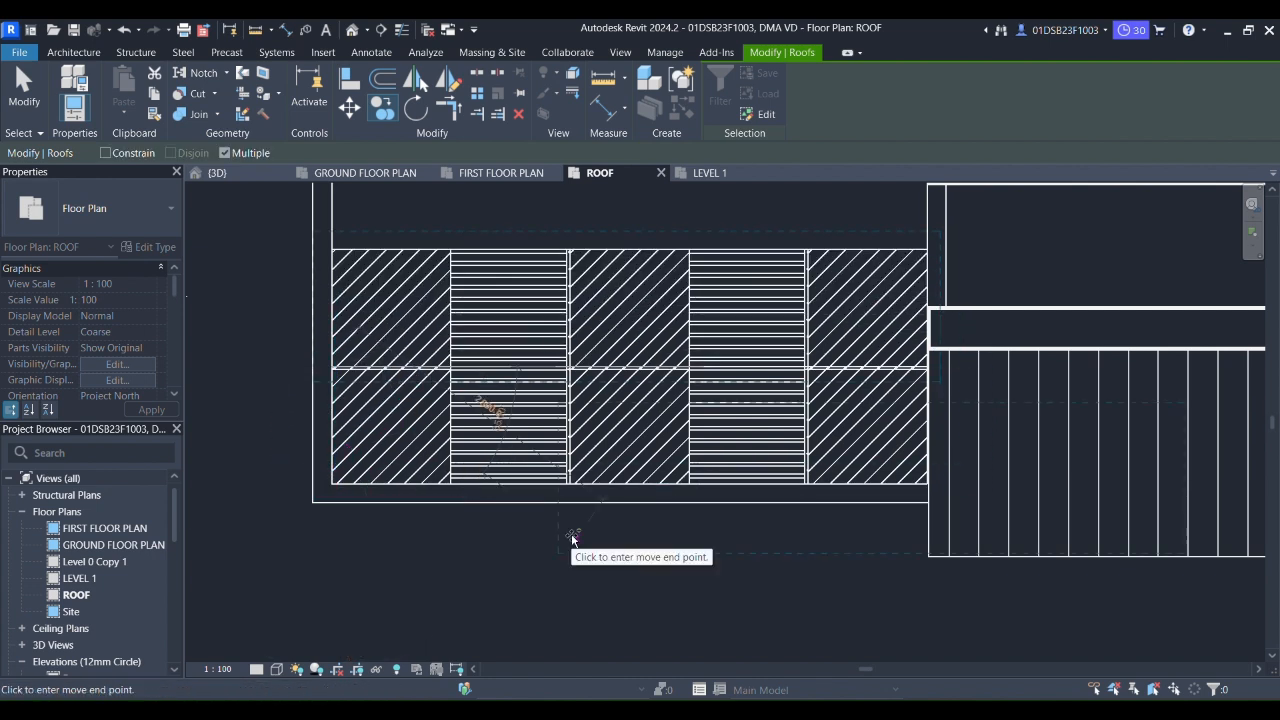
In the second row, set Grid 2 to 0° on the first, third and fifth panels, deleting invalid mullions, and make the other two diagonal.
click(244, 170)
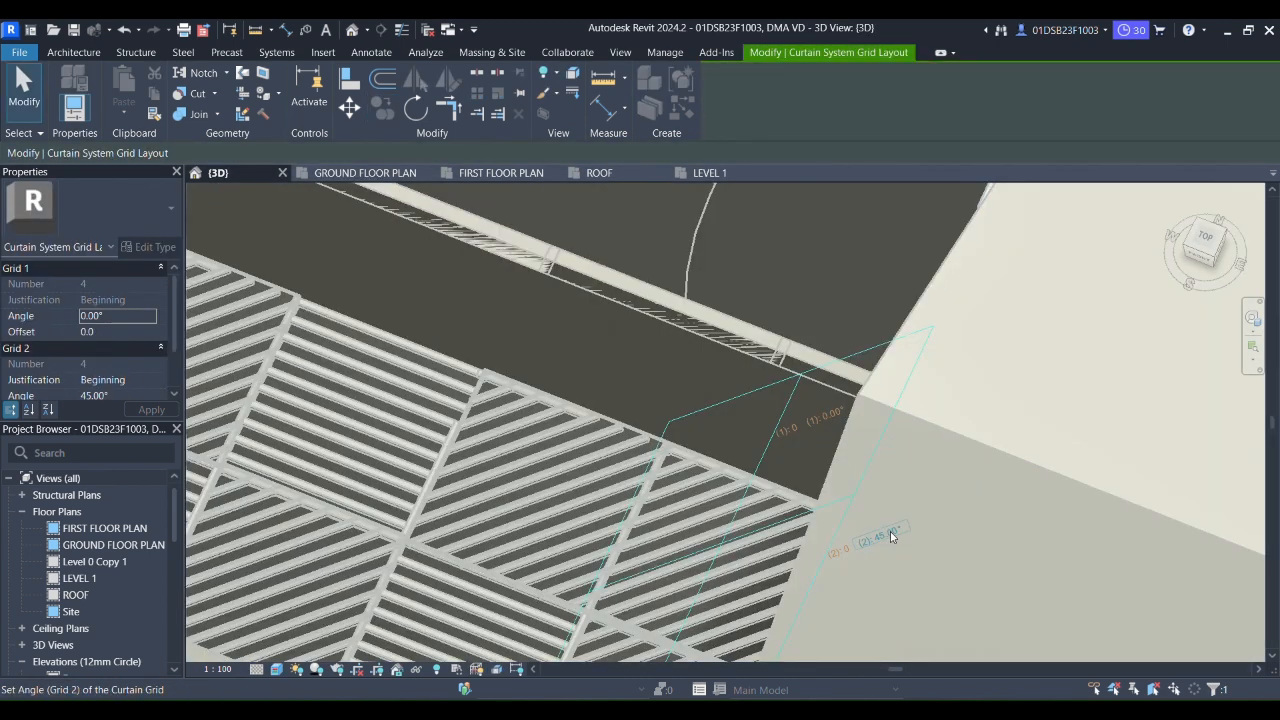
key(Return)
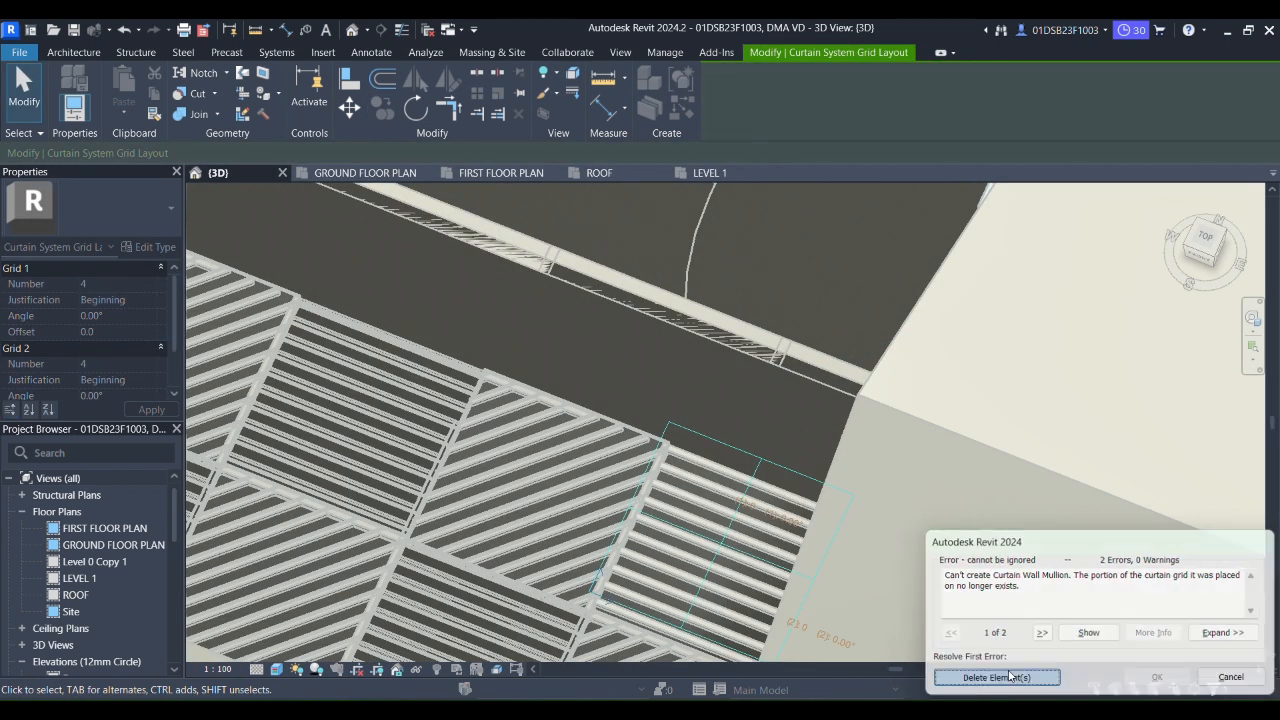
click(974, 677)
scroll(649, 450, down, 4)
shift+middle_drag(500, 390, 600, 480)
click(573, 360)
click(420, 264)
shift+middle_drag(507, 562, 475, 433)
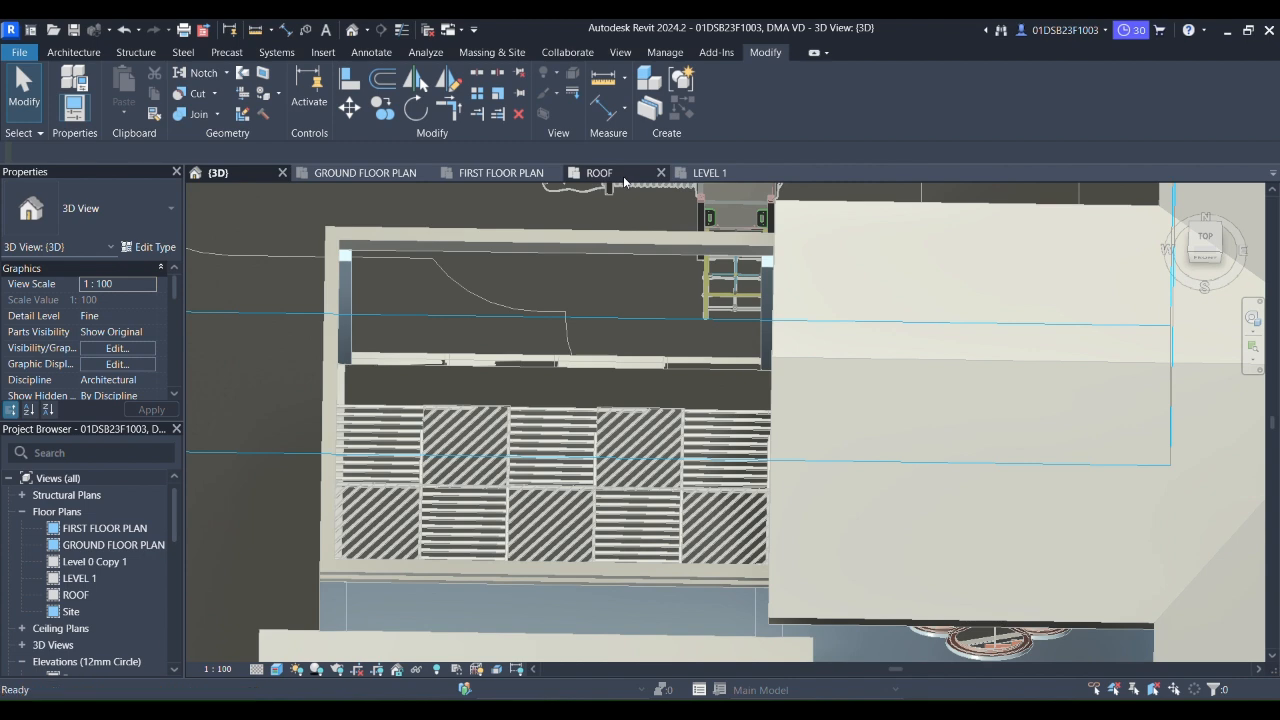
In the ROOF plan, filter the two finished panel rows to Roofs only and copy their ten panels directly above to fill the frame.
click(601, 173)
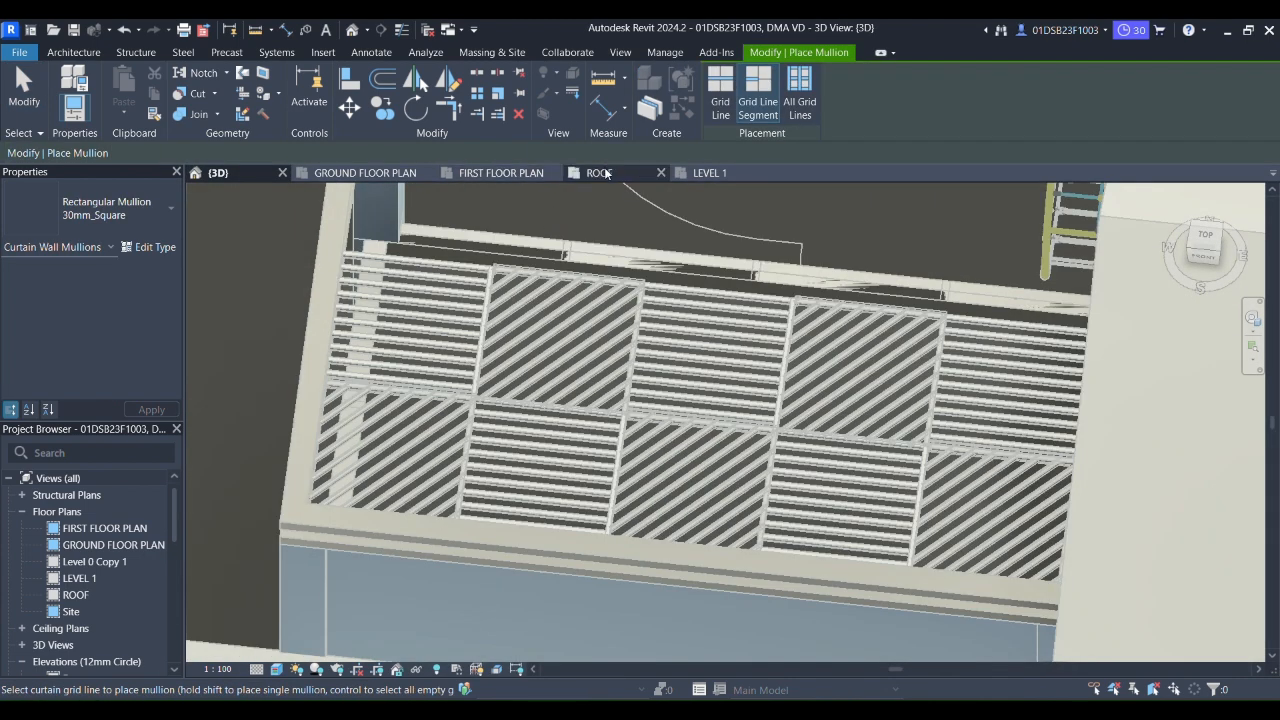
click(606, 173)
scroll(333, 273, up, 1)
scroll(333, 273, down, 1)
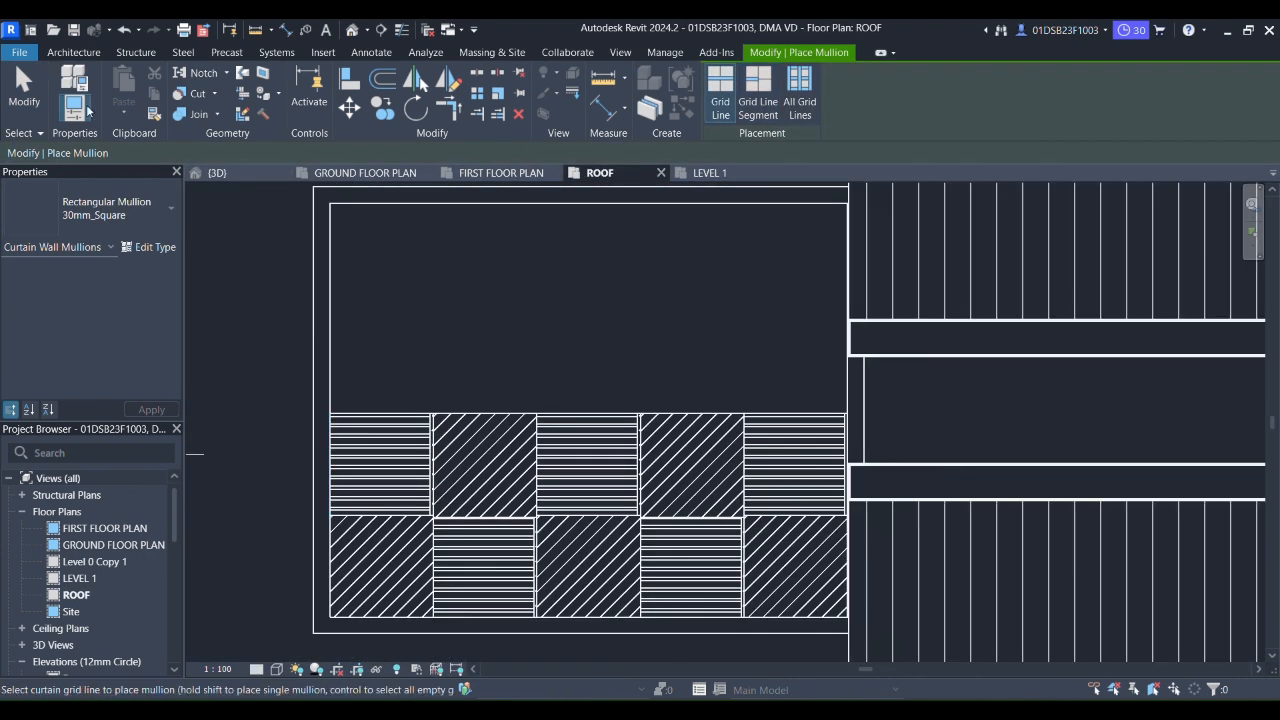
click(22, 105)
drag(264, 382, 917, 652)
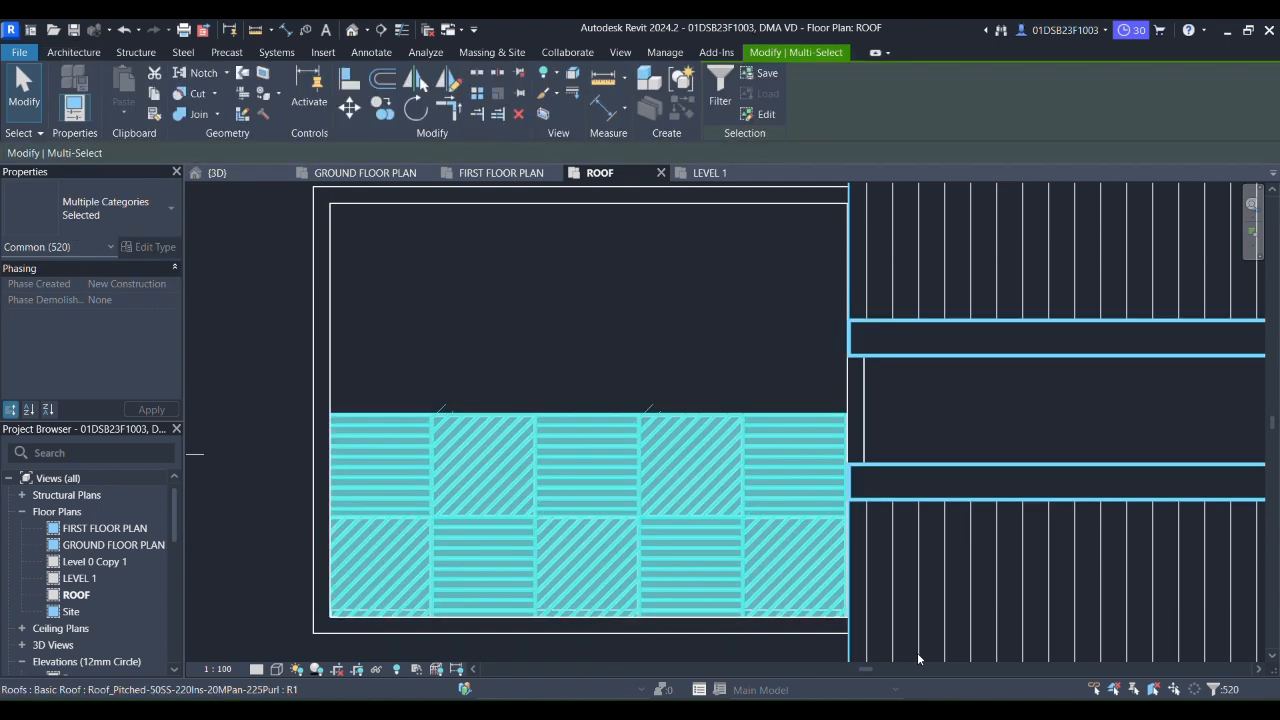
click(718, 88)
click(740, 287)
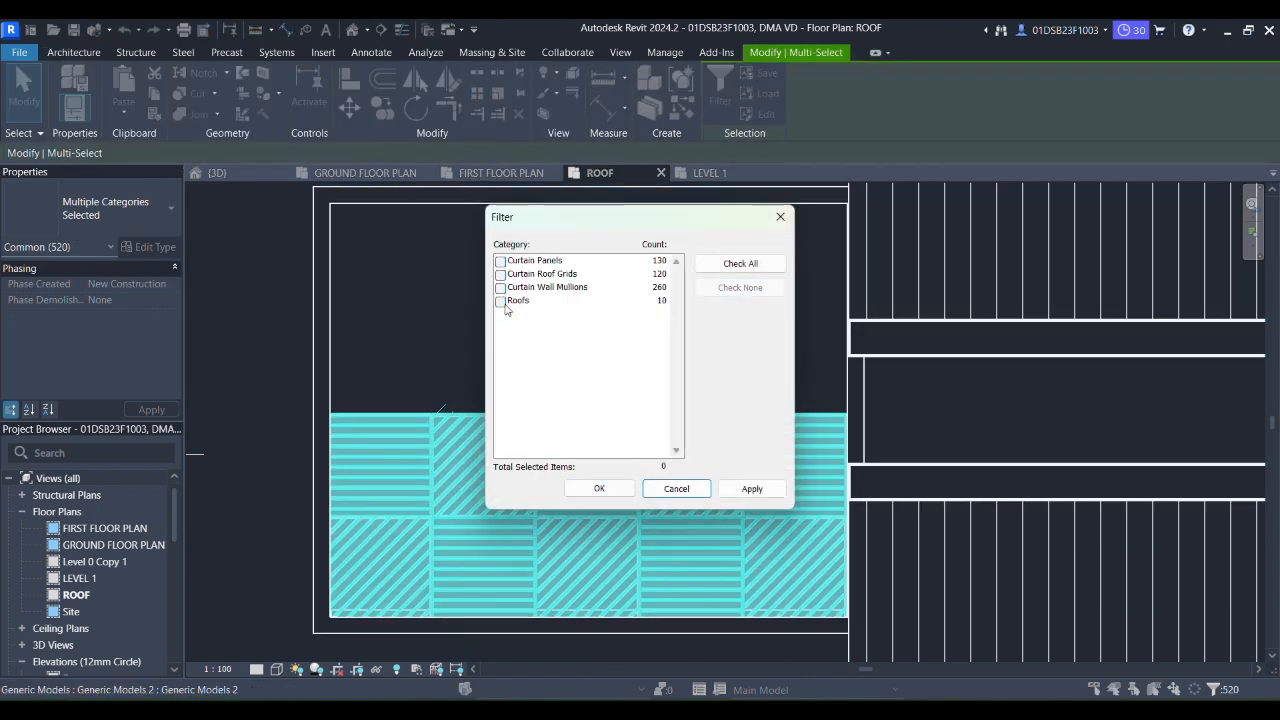
click(611, 494)
key(c)
key(o)
scroll(326, 632, up, 2)
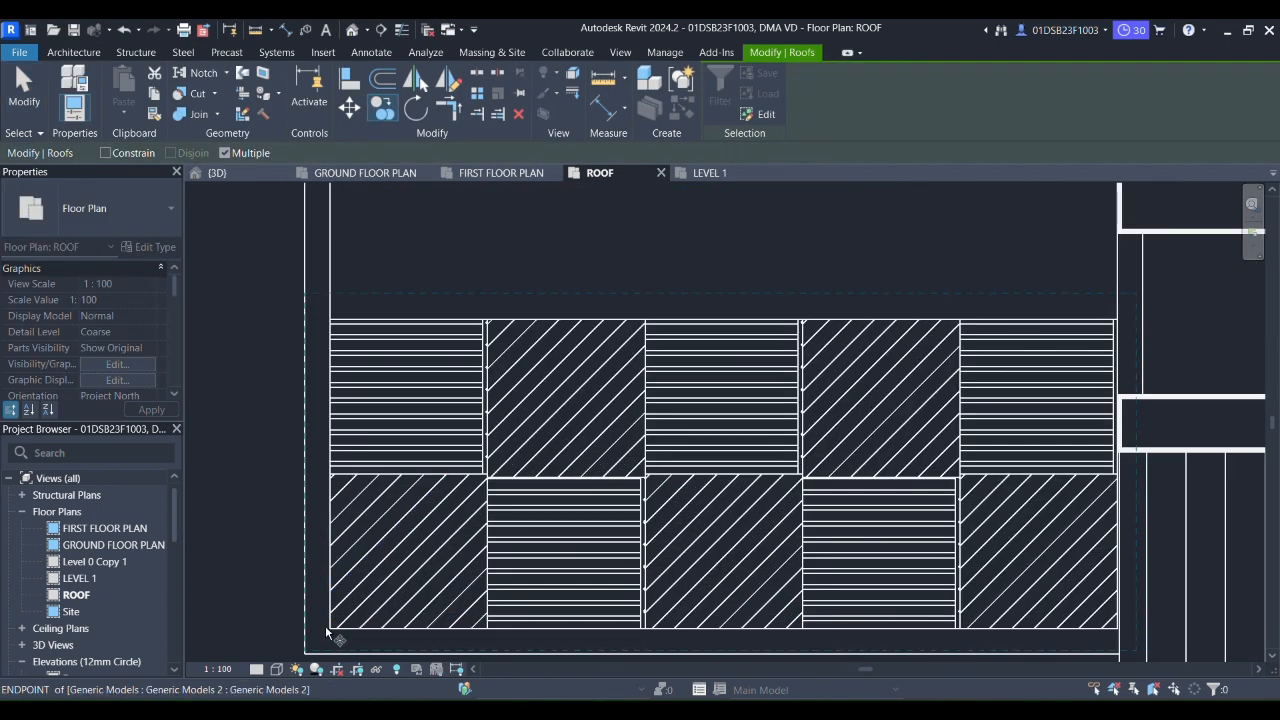
scroll(331, 323, up, 3)
scroll(331, 322, down, 5)
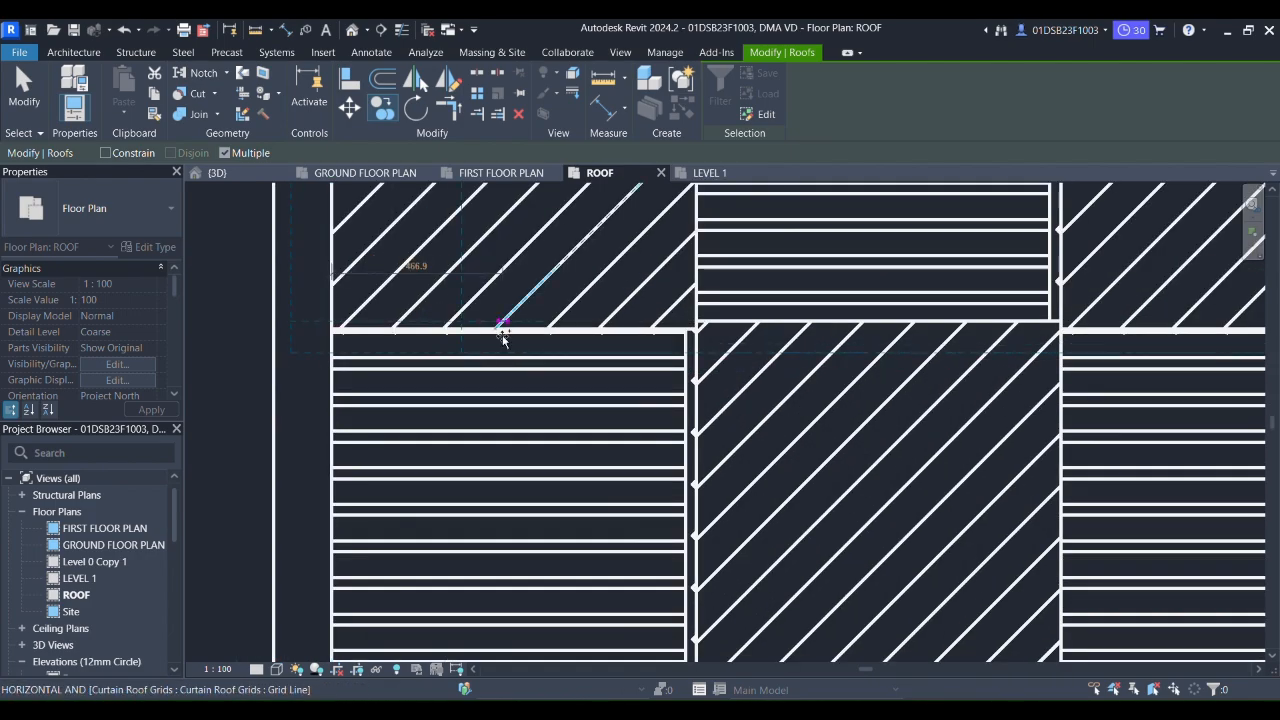
Examine the slatted roof panels and the terrace railings below them in the 3D view.
click(217, 172)
shift+middle_drag(580, 450, 843, 347)
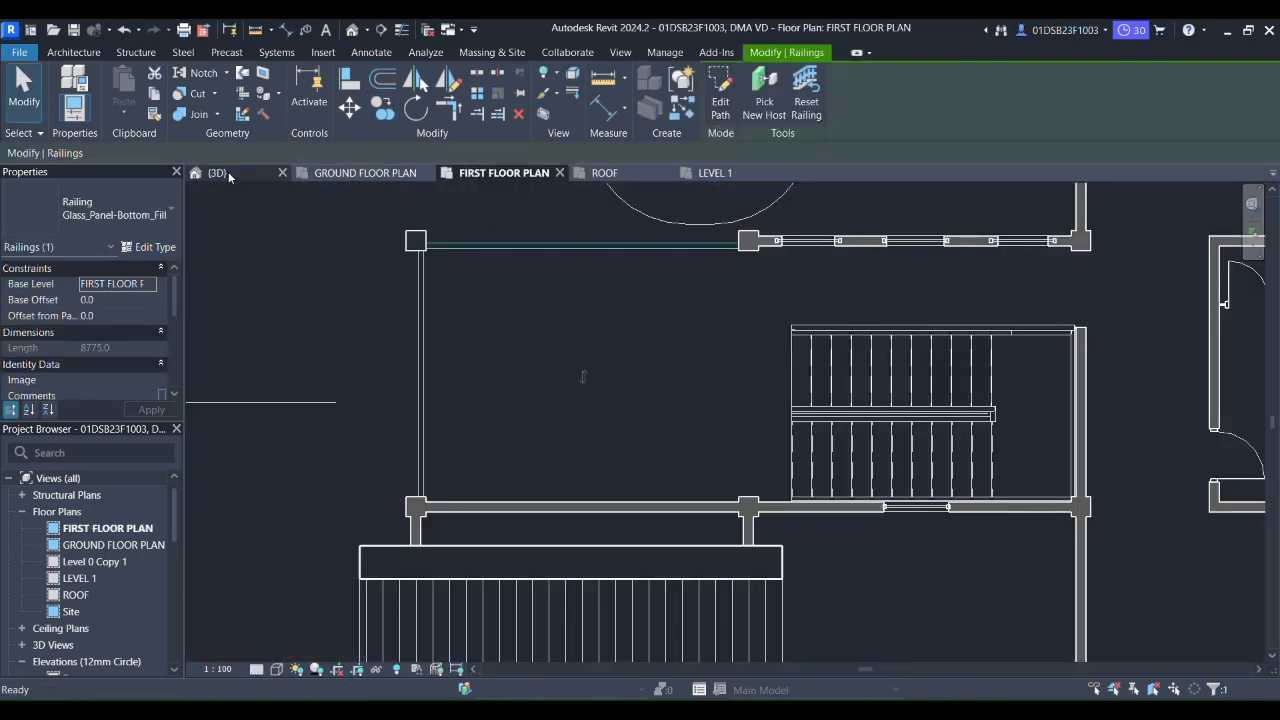
click(217, 172)
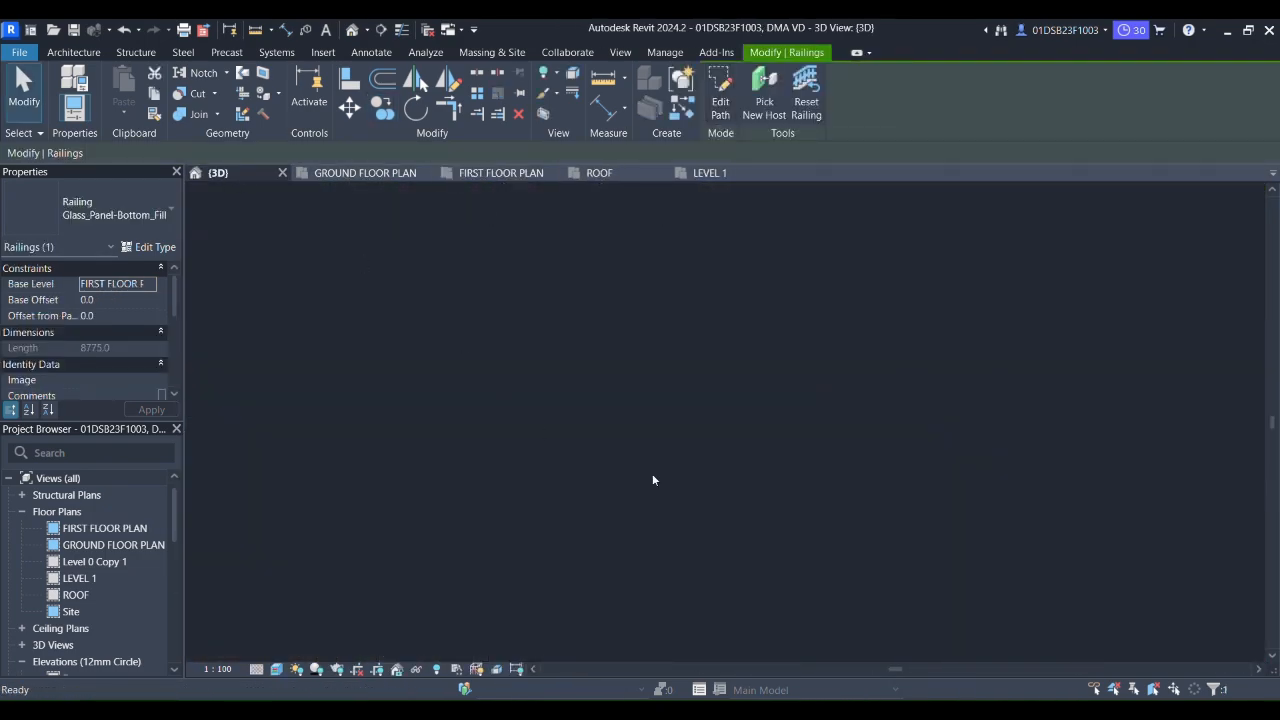
click(1058, 213)
scroll(617, 543, down, 1)
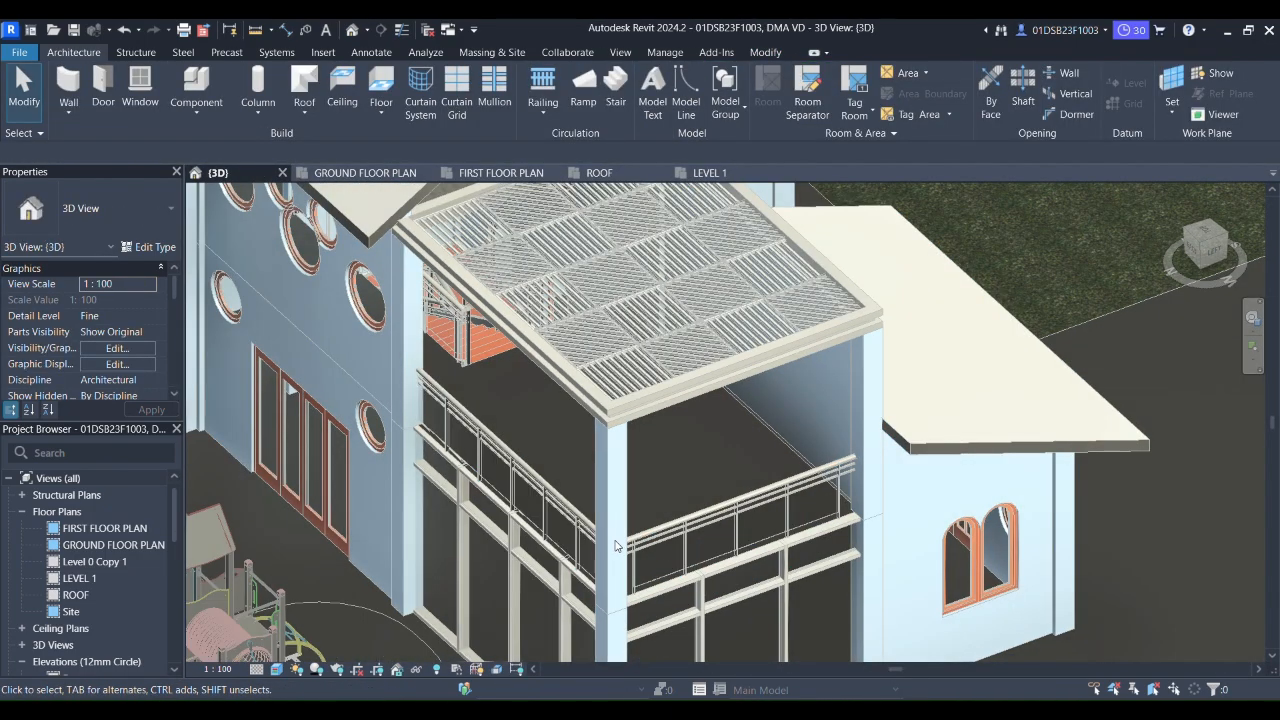